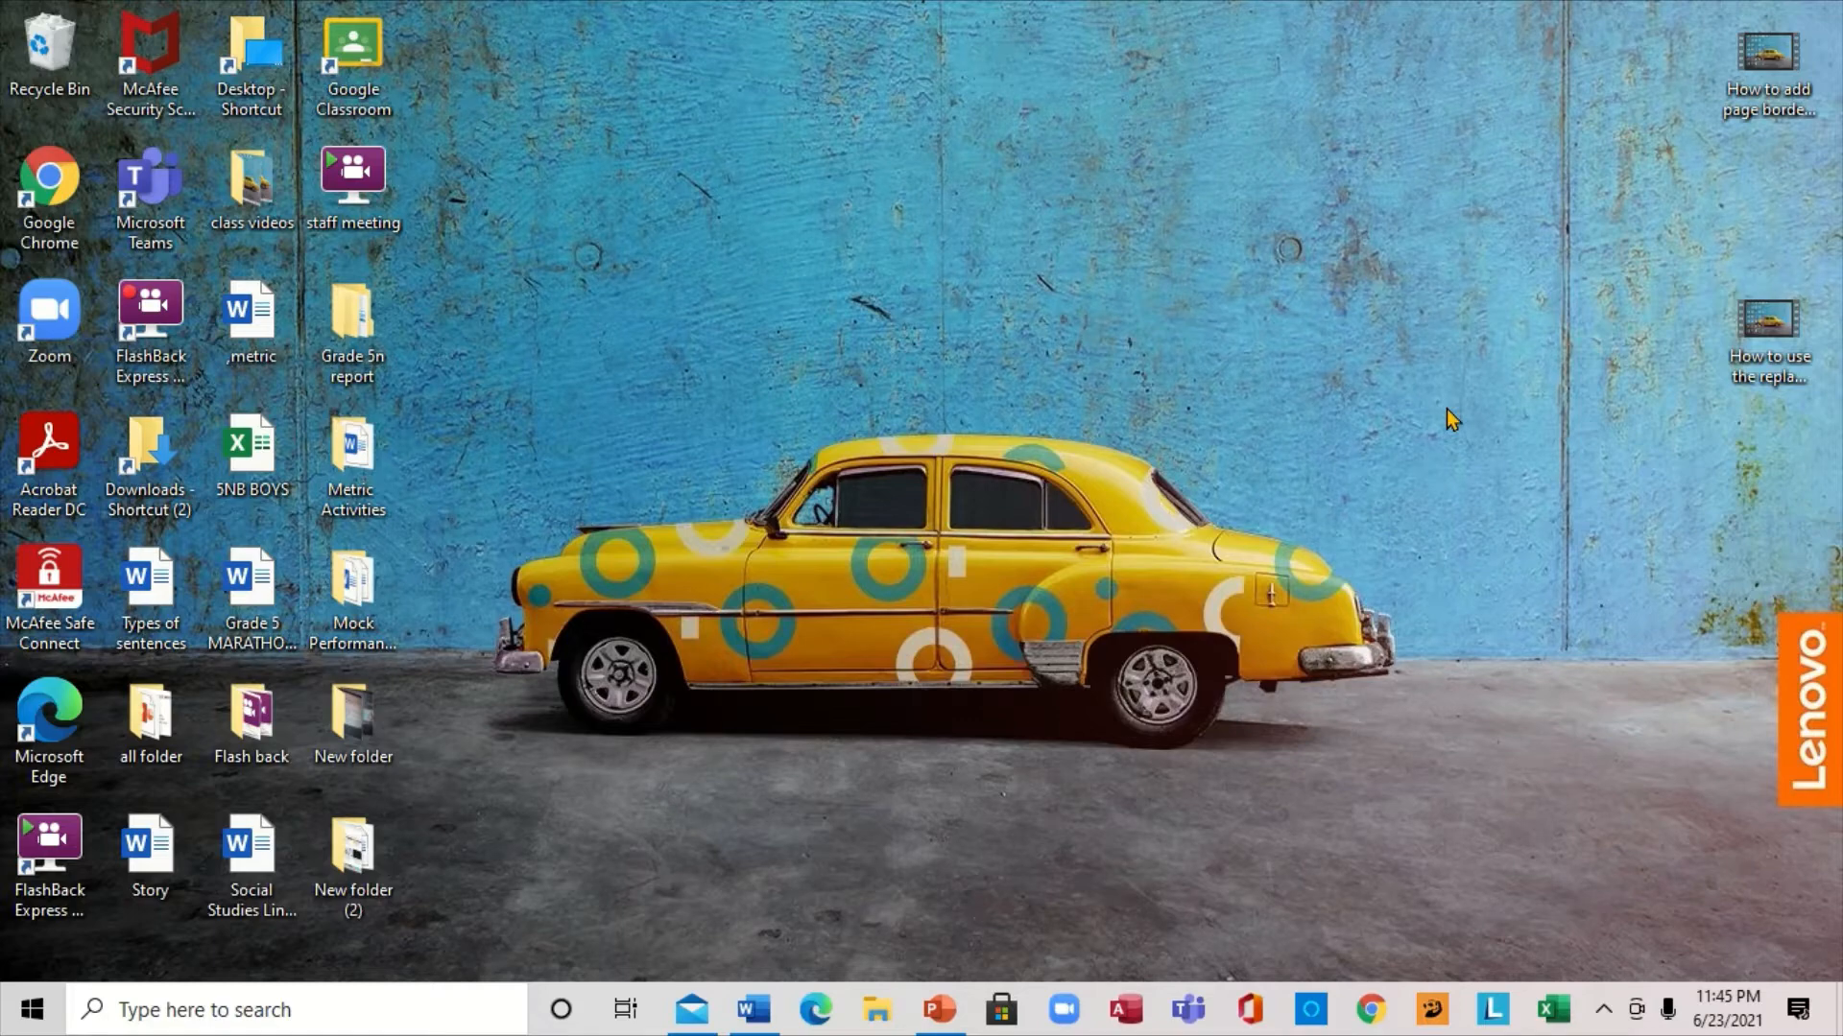
Switch to the open Word document, find Snipping Tool with a Windows search, and open it.
click(755, 1008)
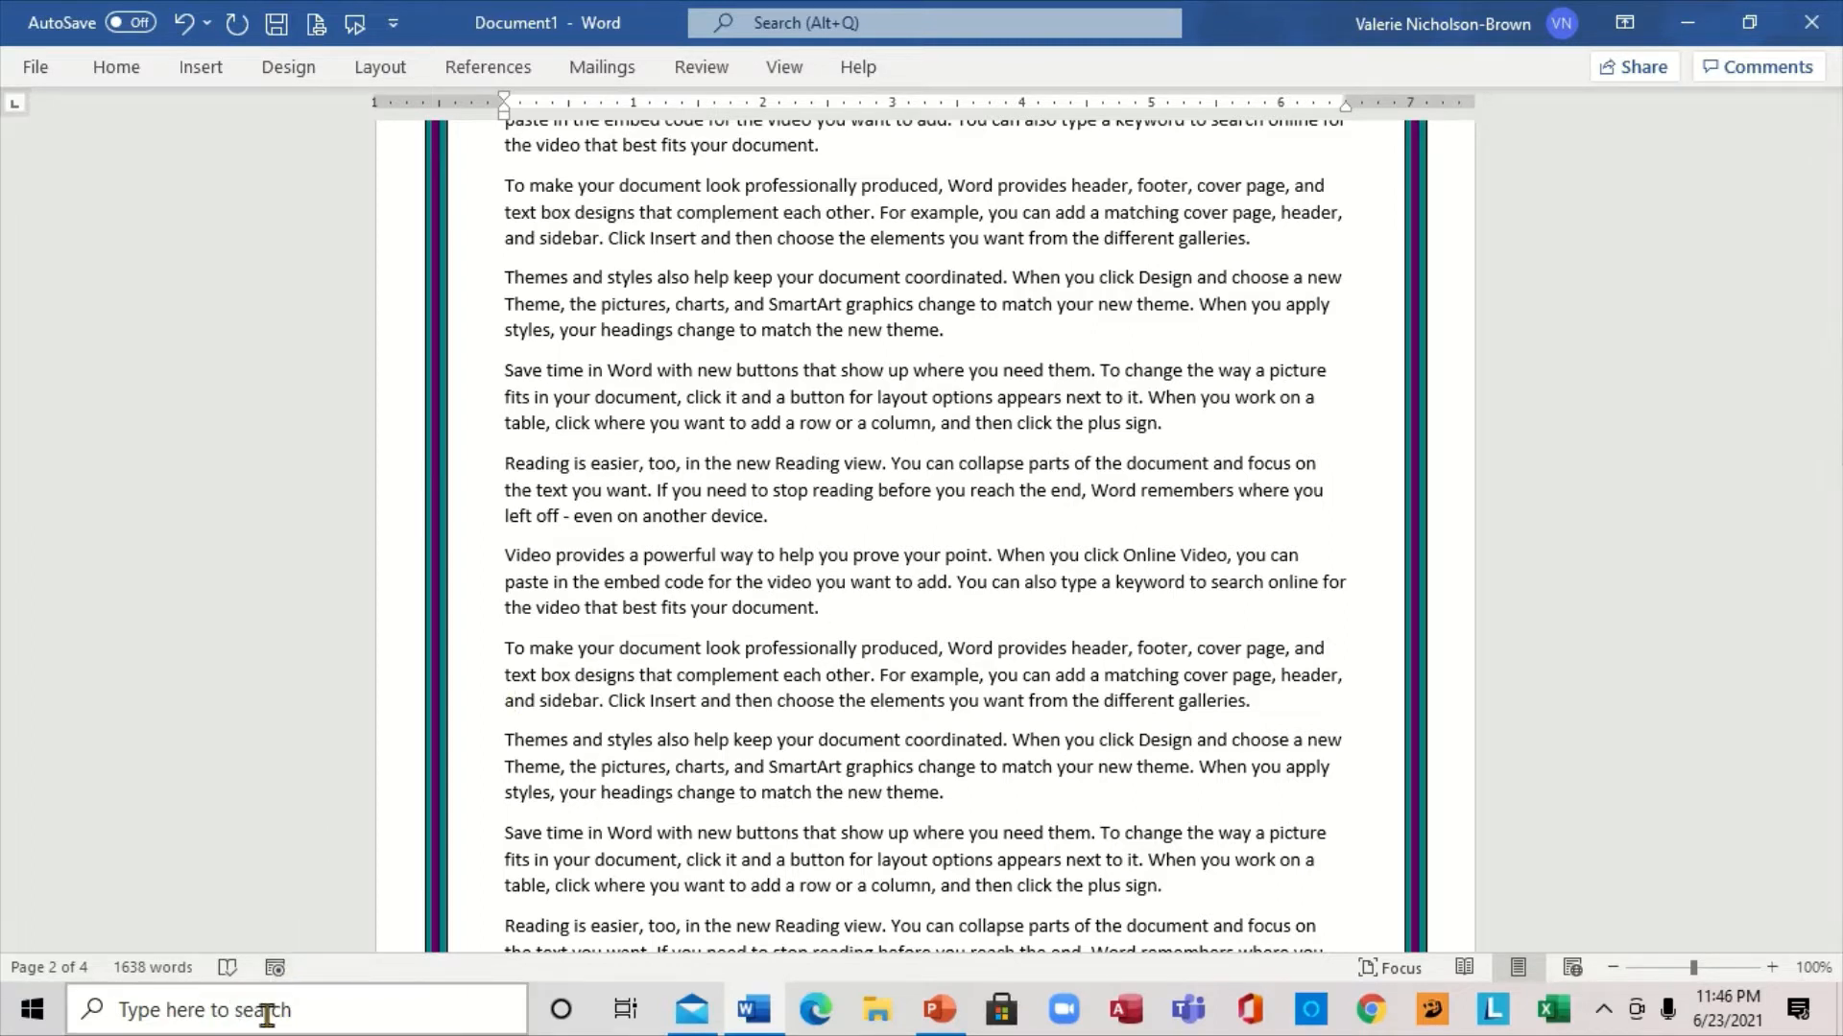
click(216, 1012)
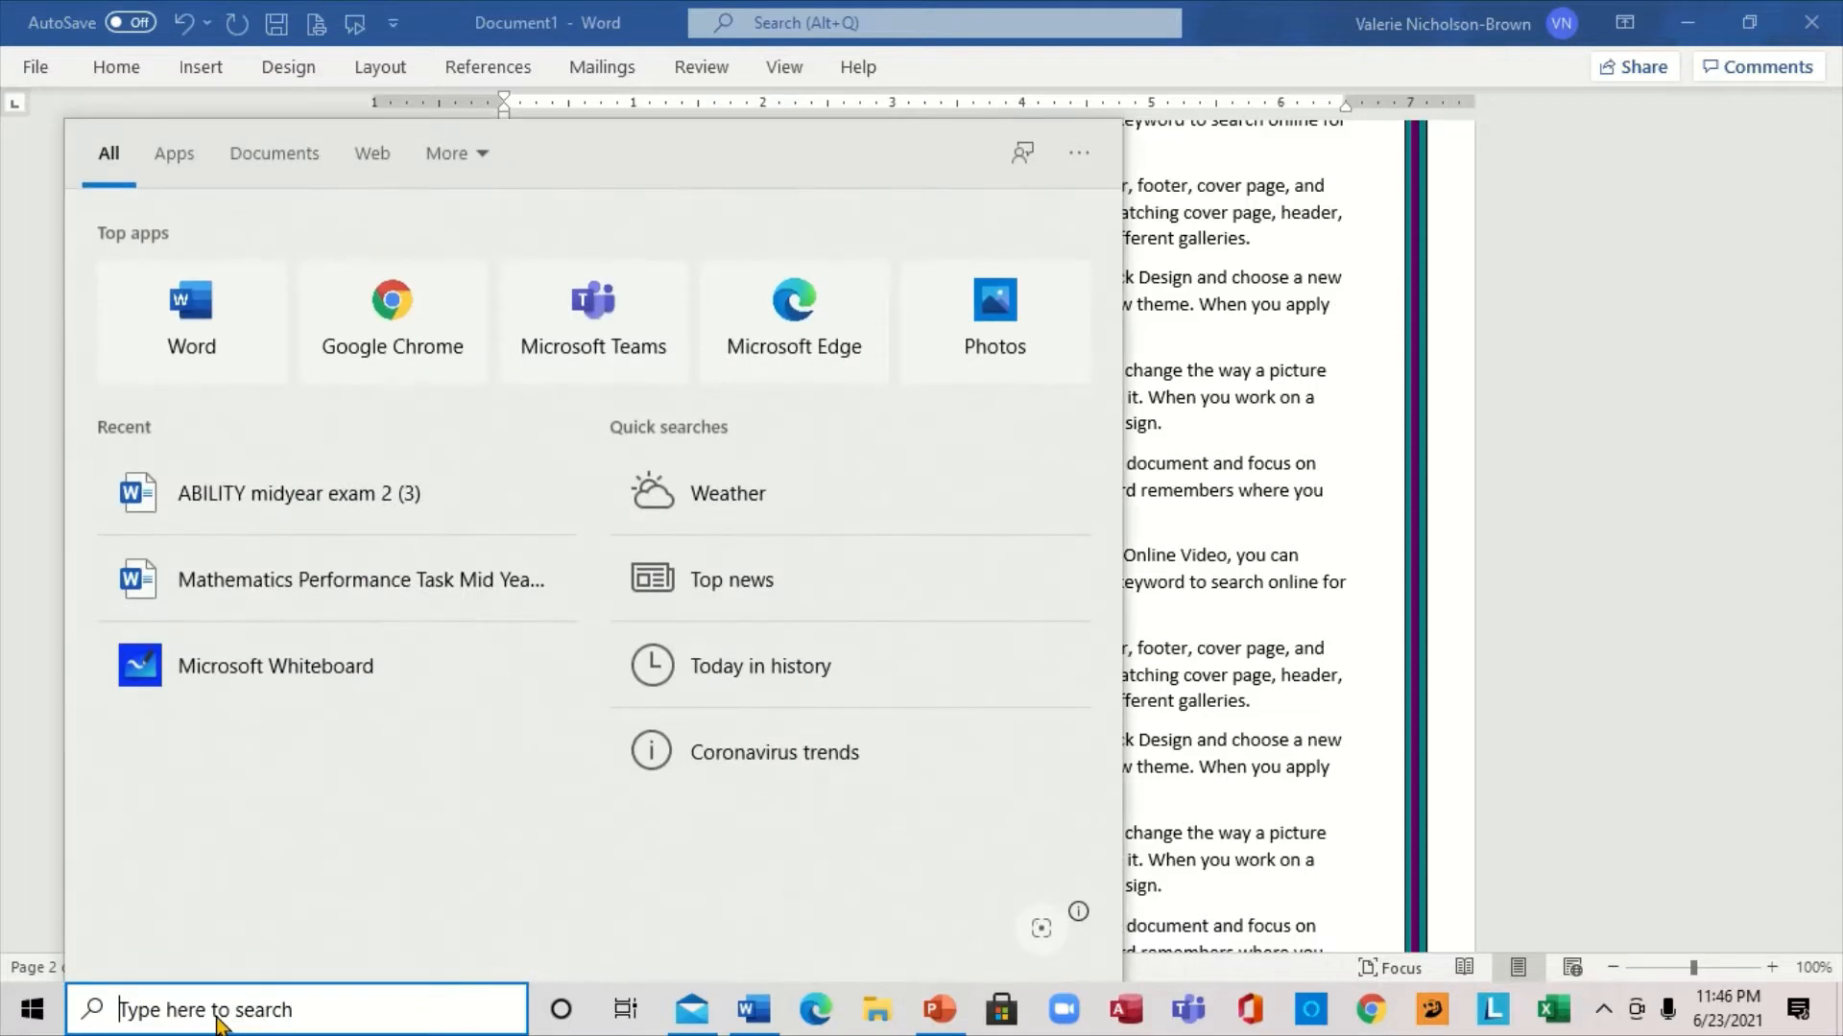
text(settings)
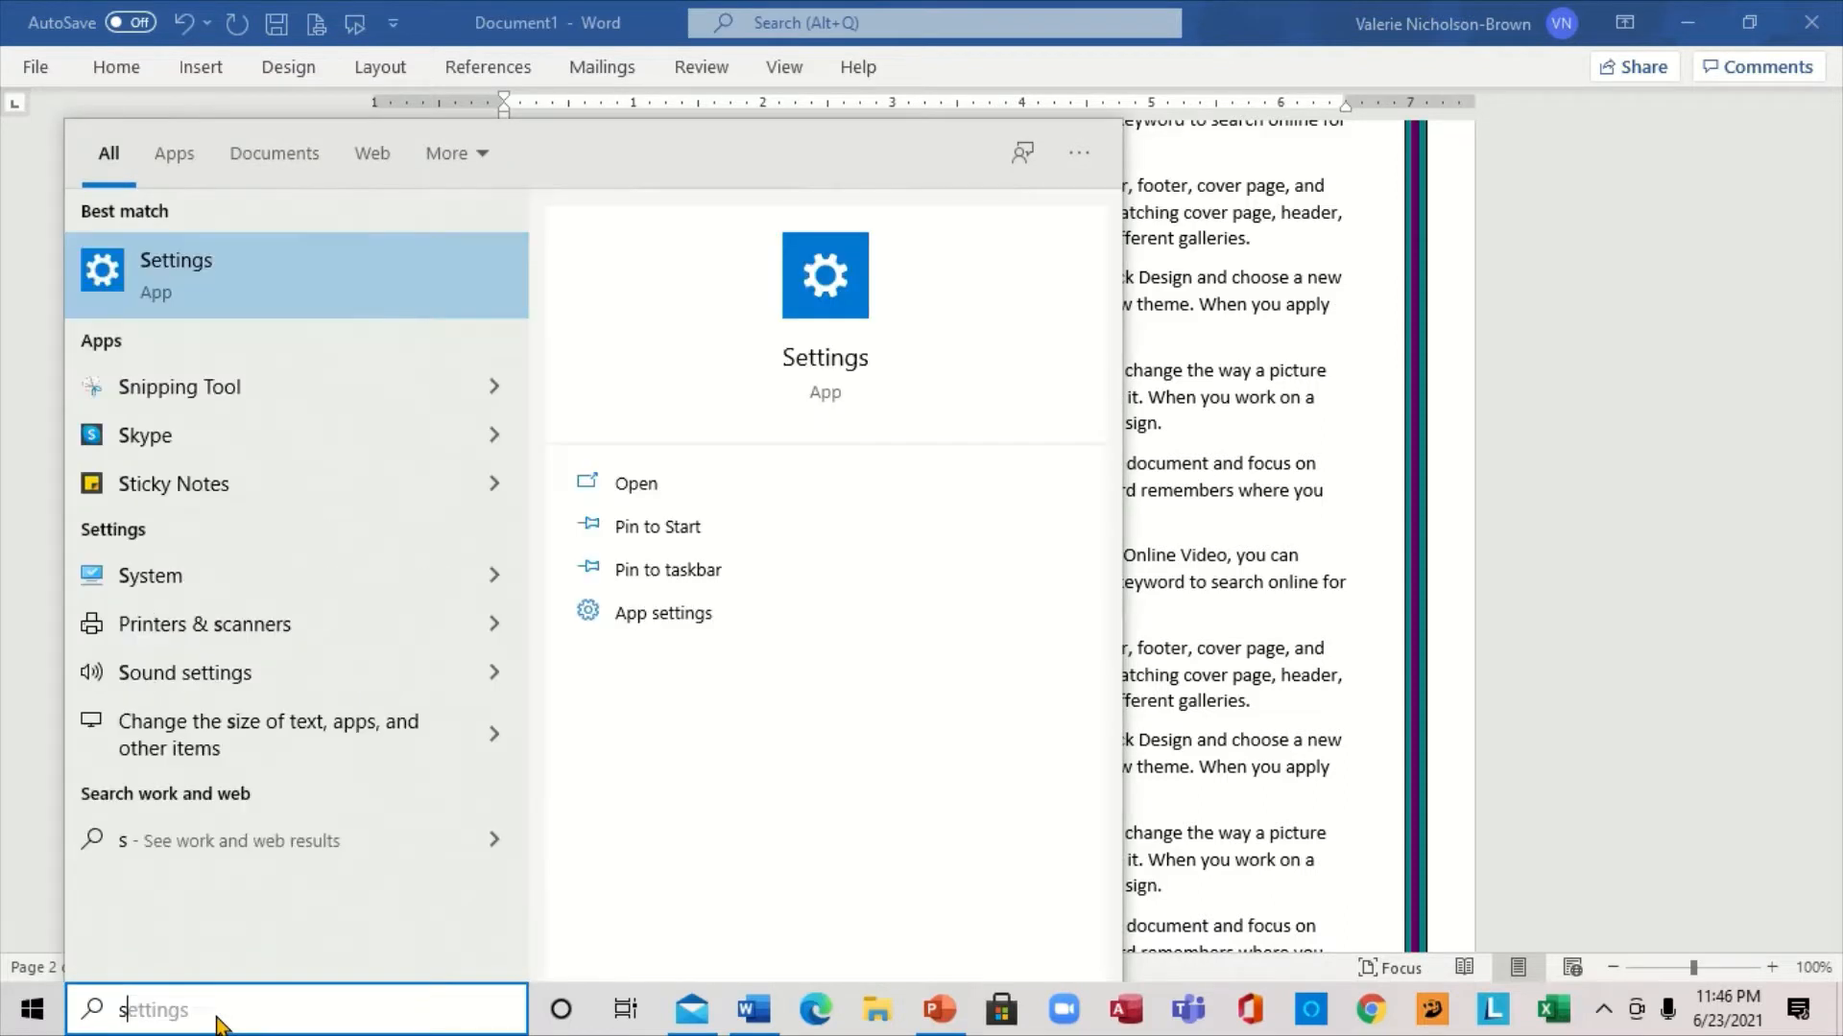
click(202, 369)
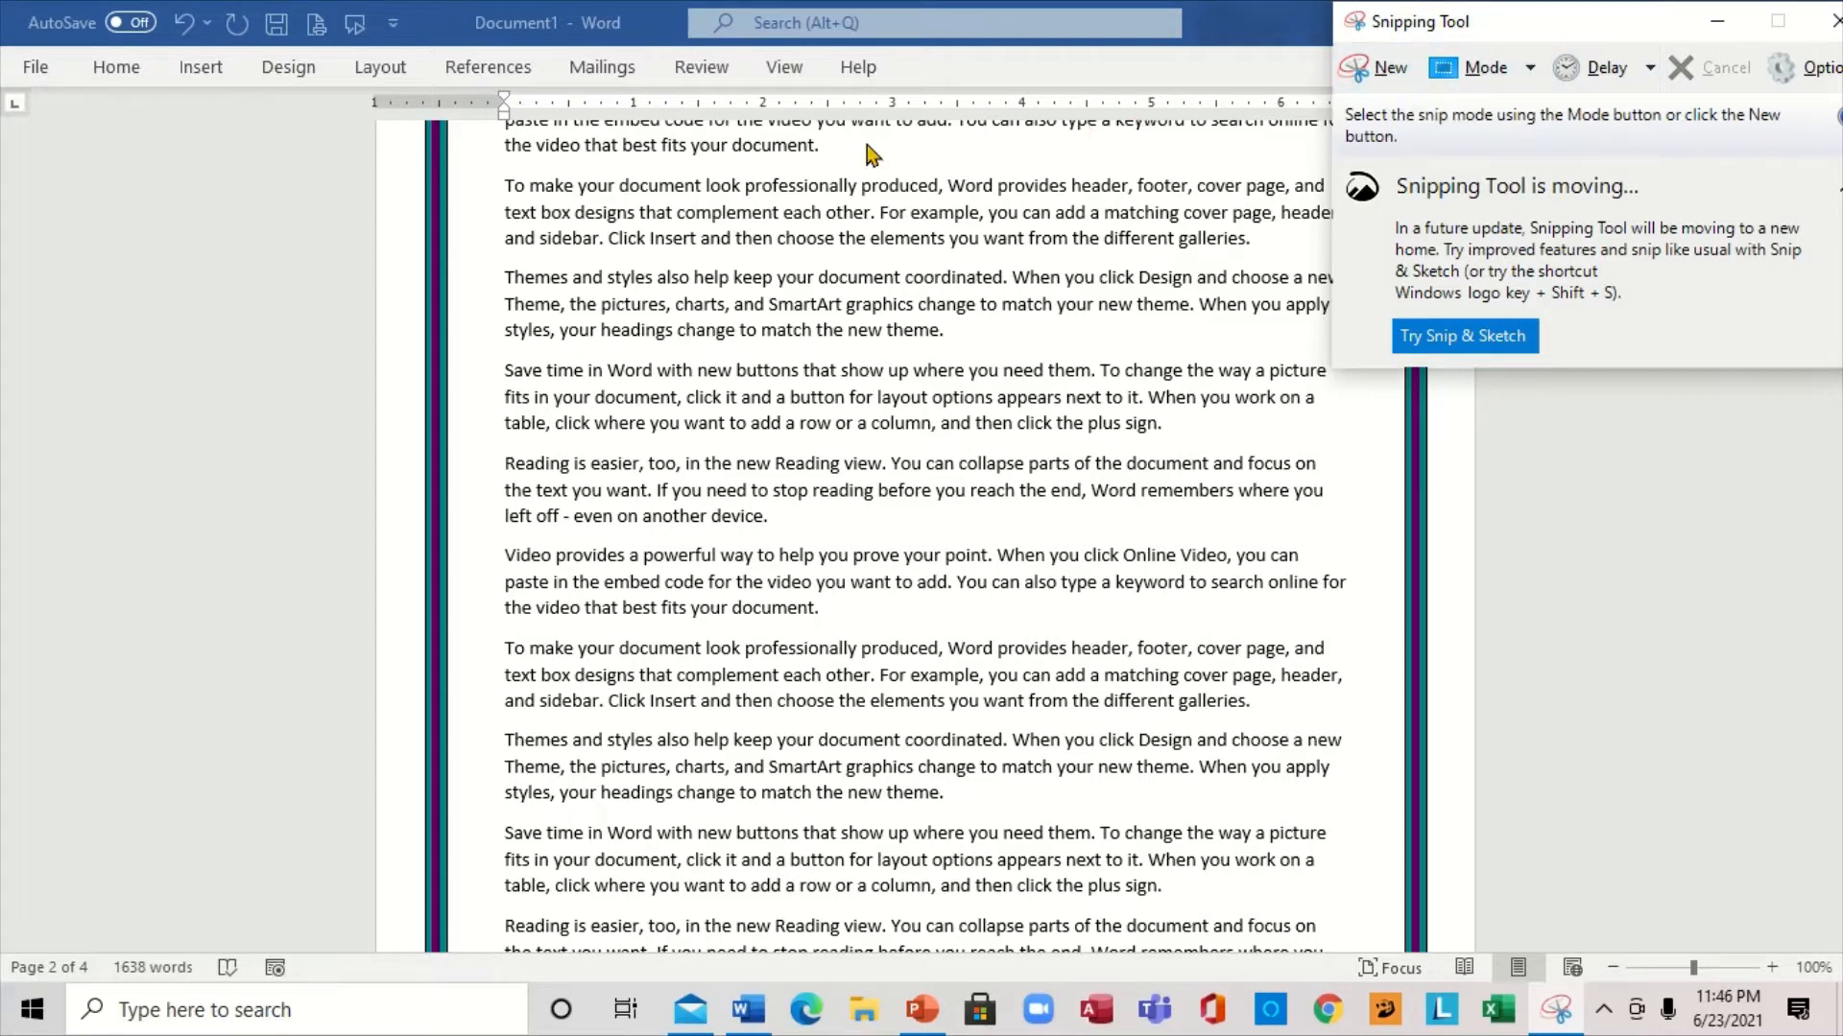
Capture a rectangular snip of the upper "Save time in Word" paragraph and move the snip window slightly lower.
click(1524, 69)
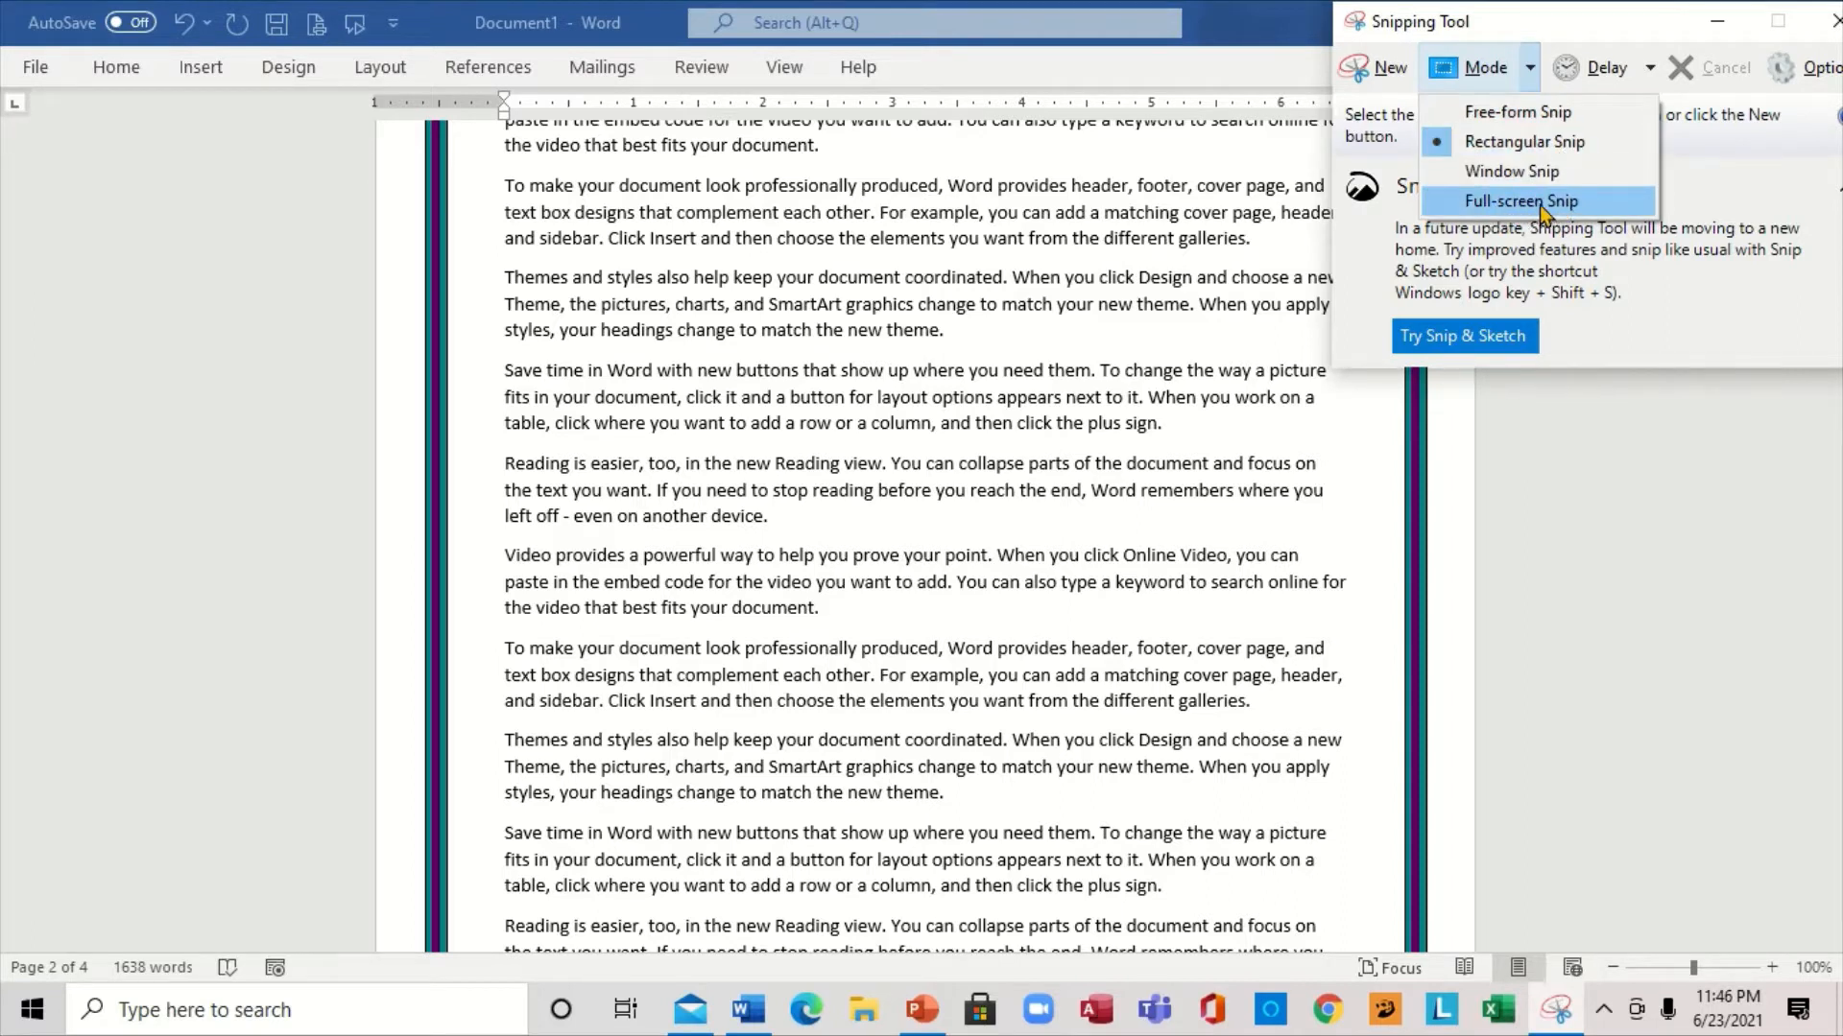
click(1373, 72)
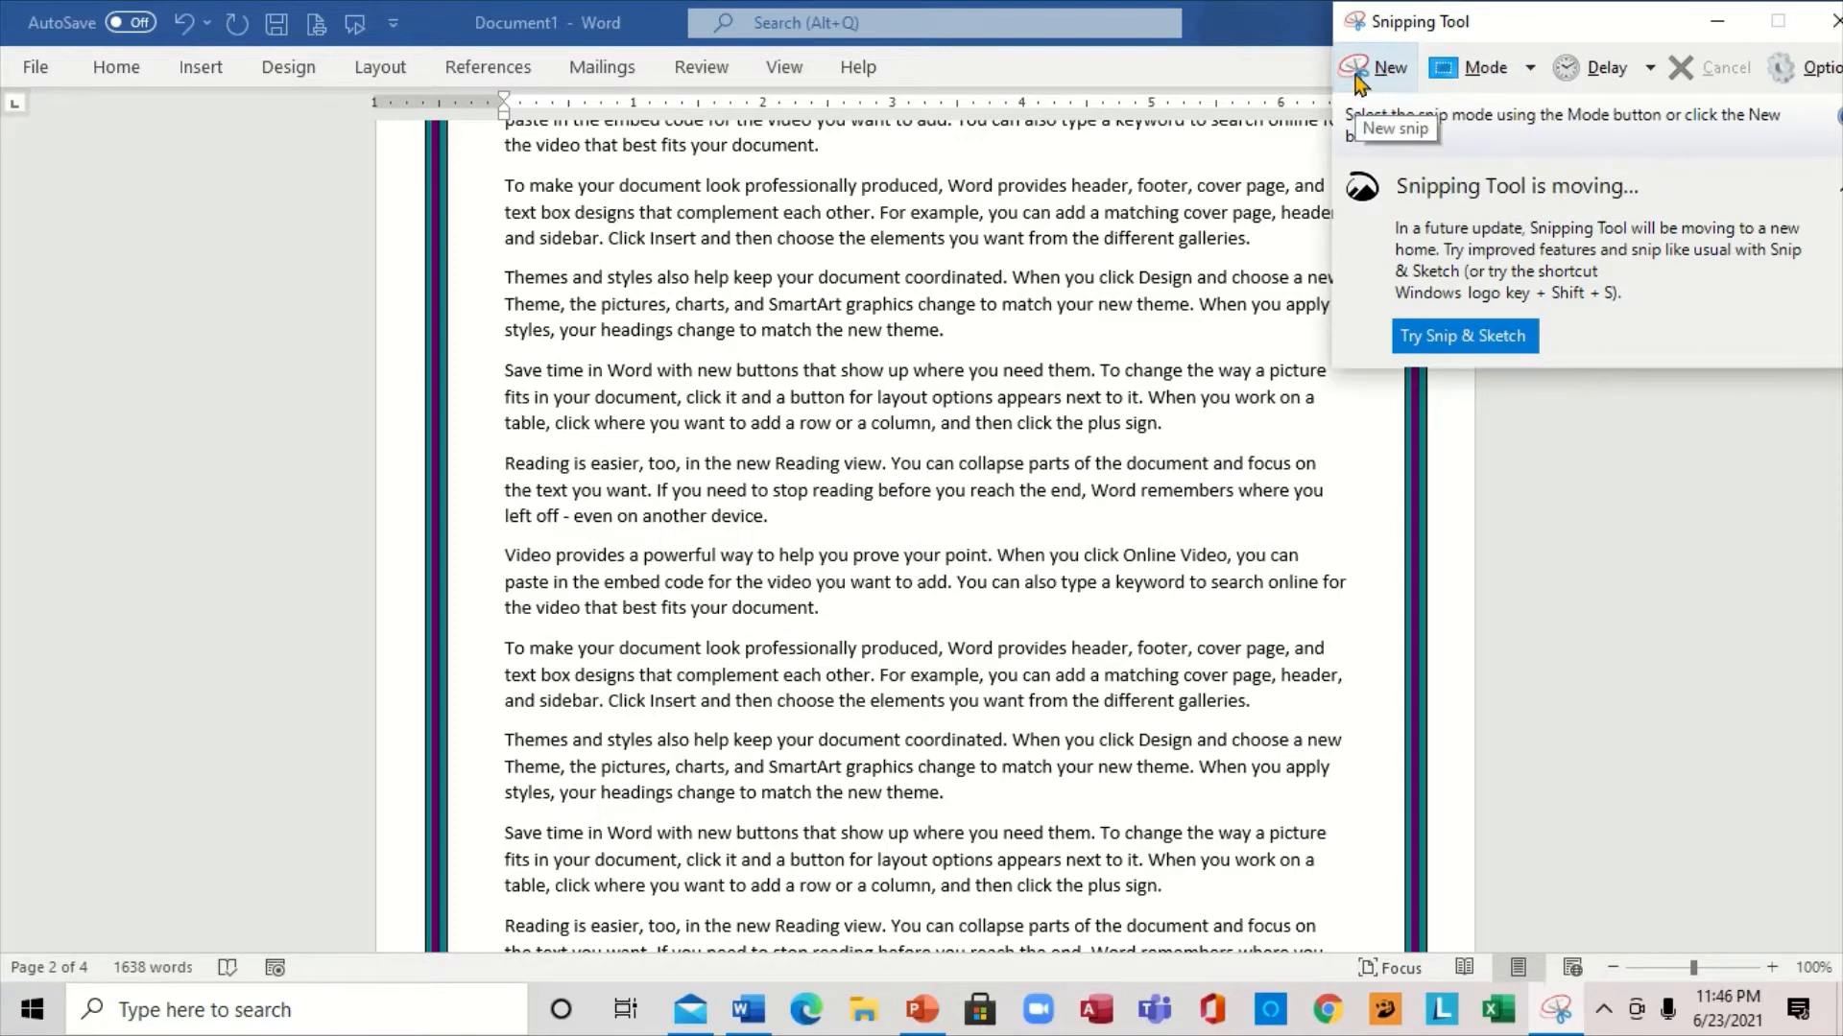
click(1363, 77)
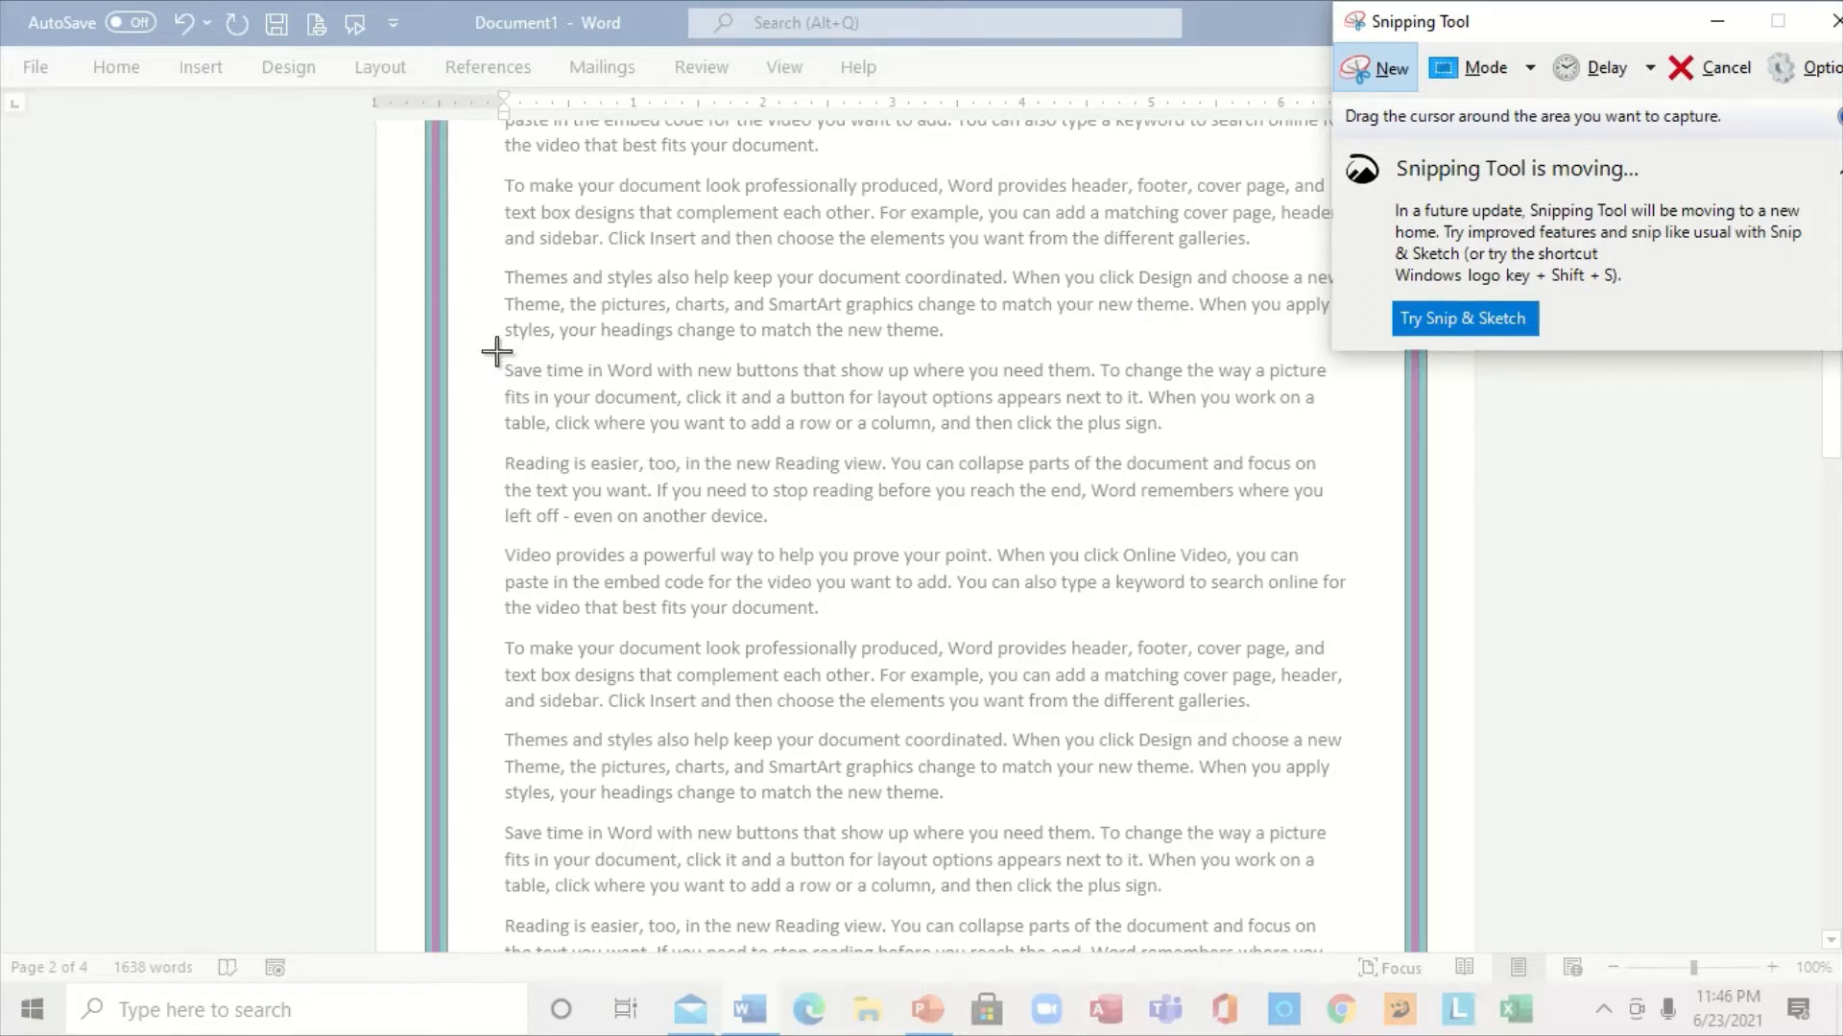
drag(499, 354, 1335, 448)
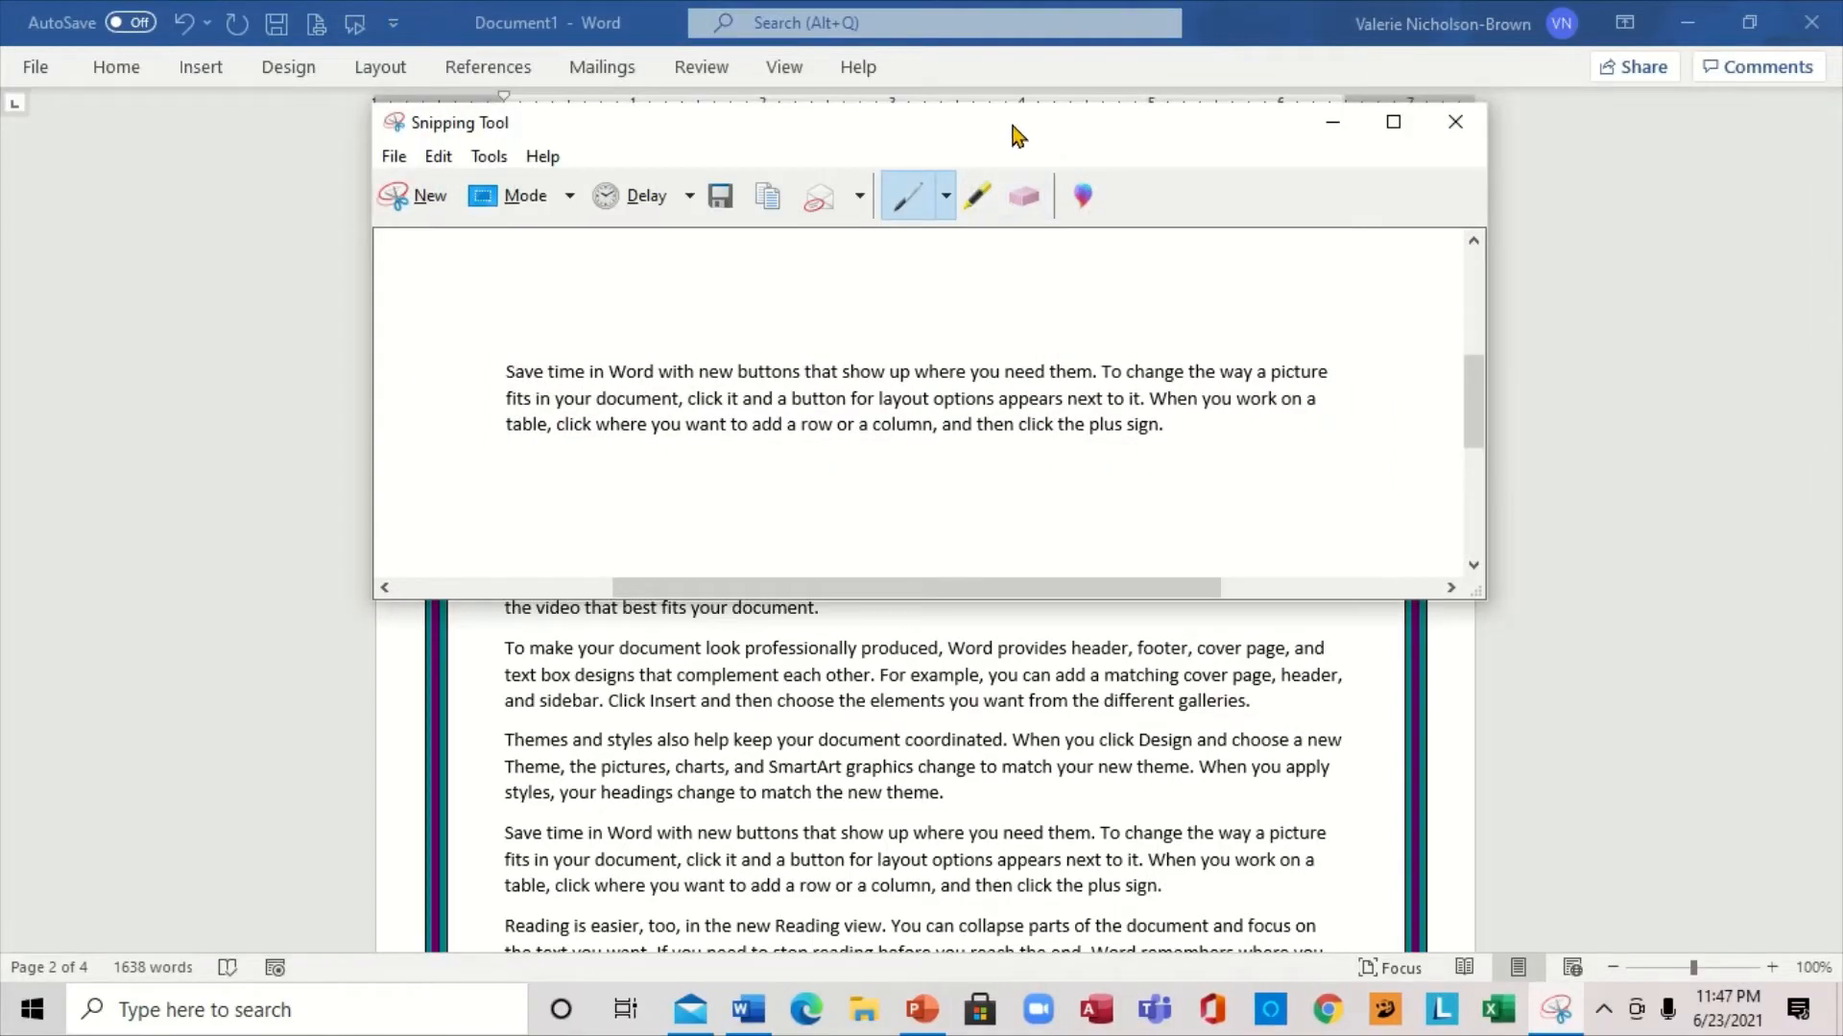
drag(1017, 134, 966, 192)
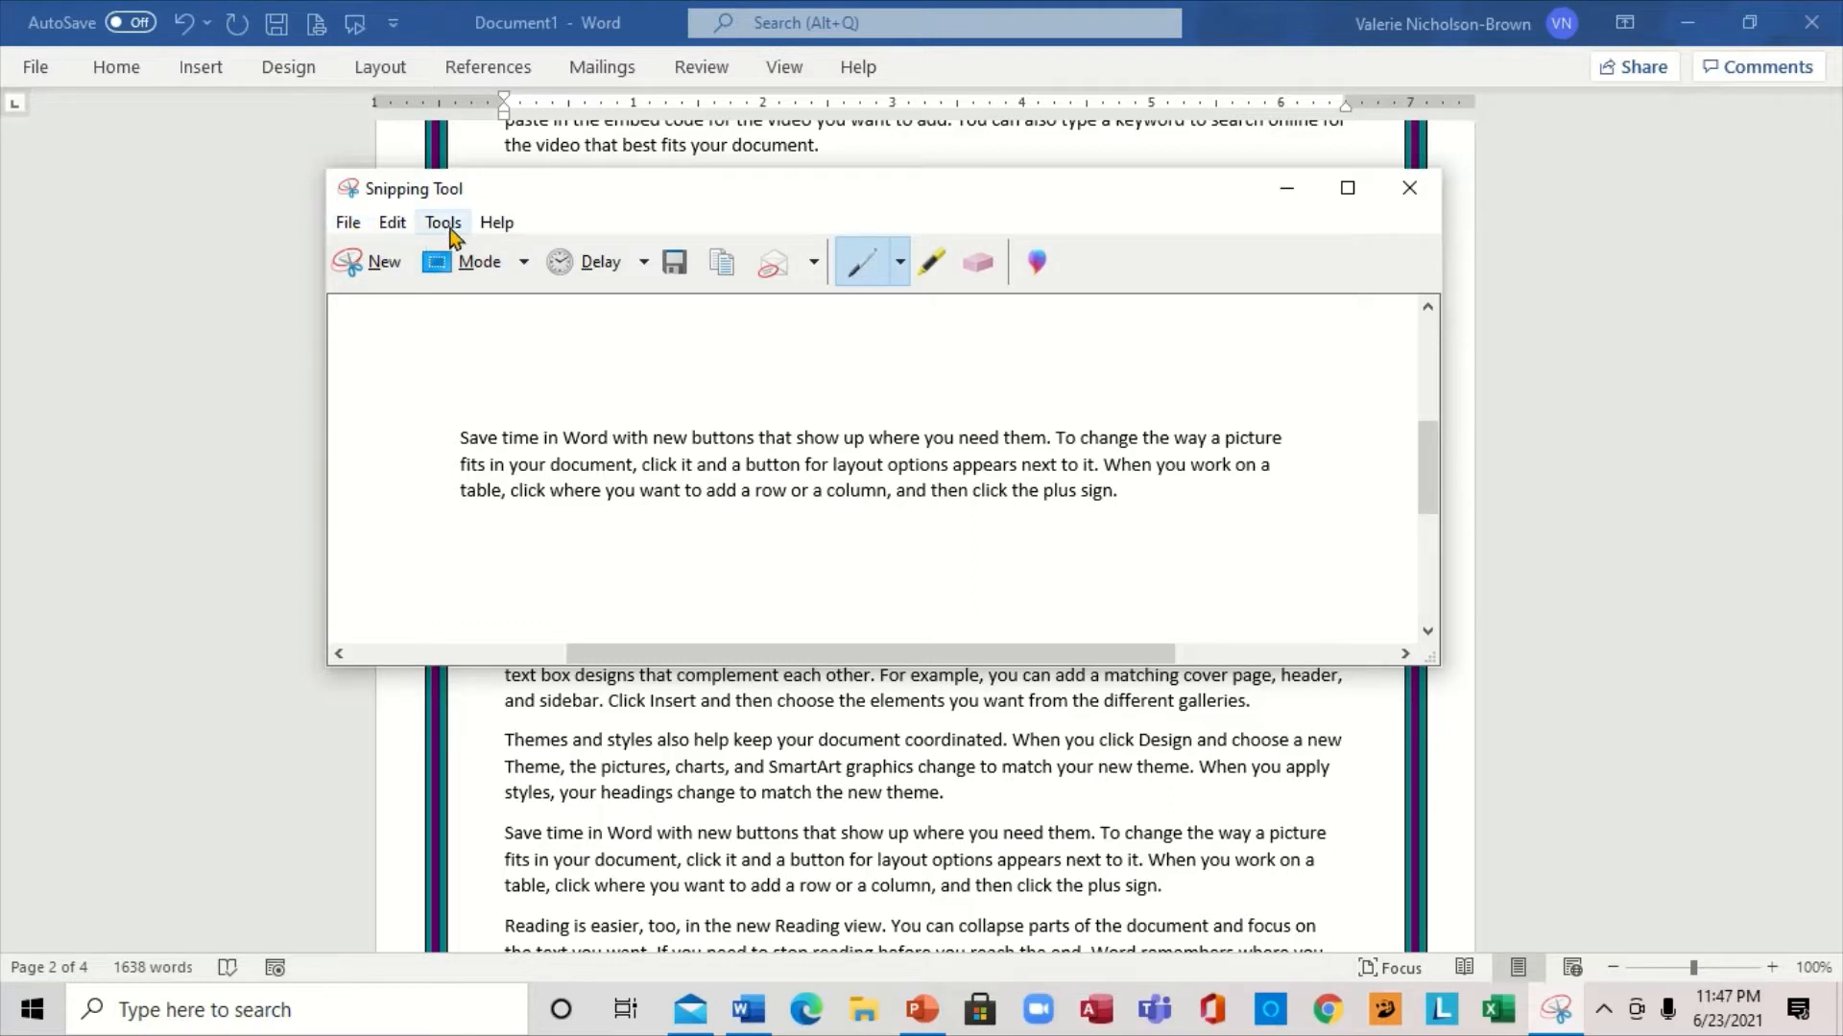
Start saving the snip as a file and choose the Desktop as its location.
click(348, 224)
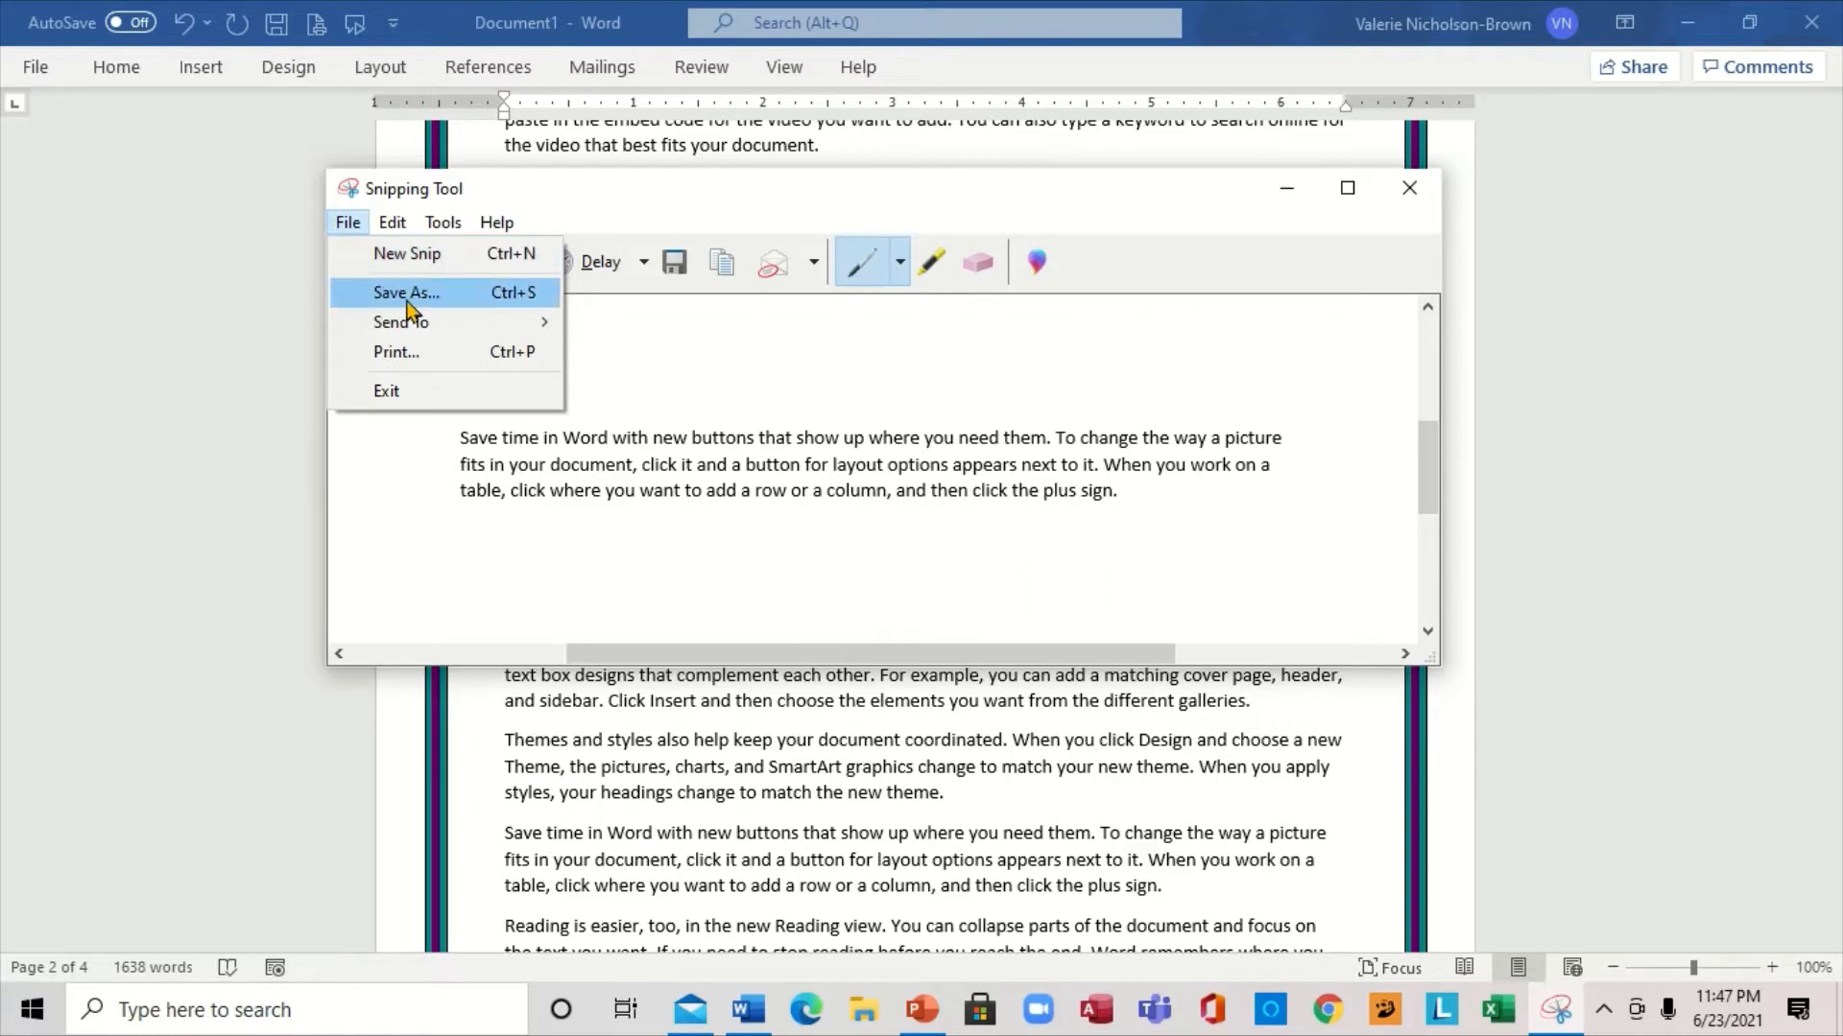
mouse_move(384, 331)
click(407, 293)
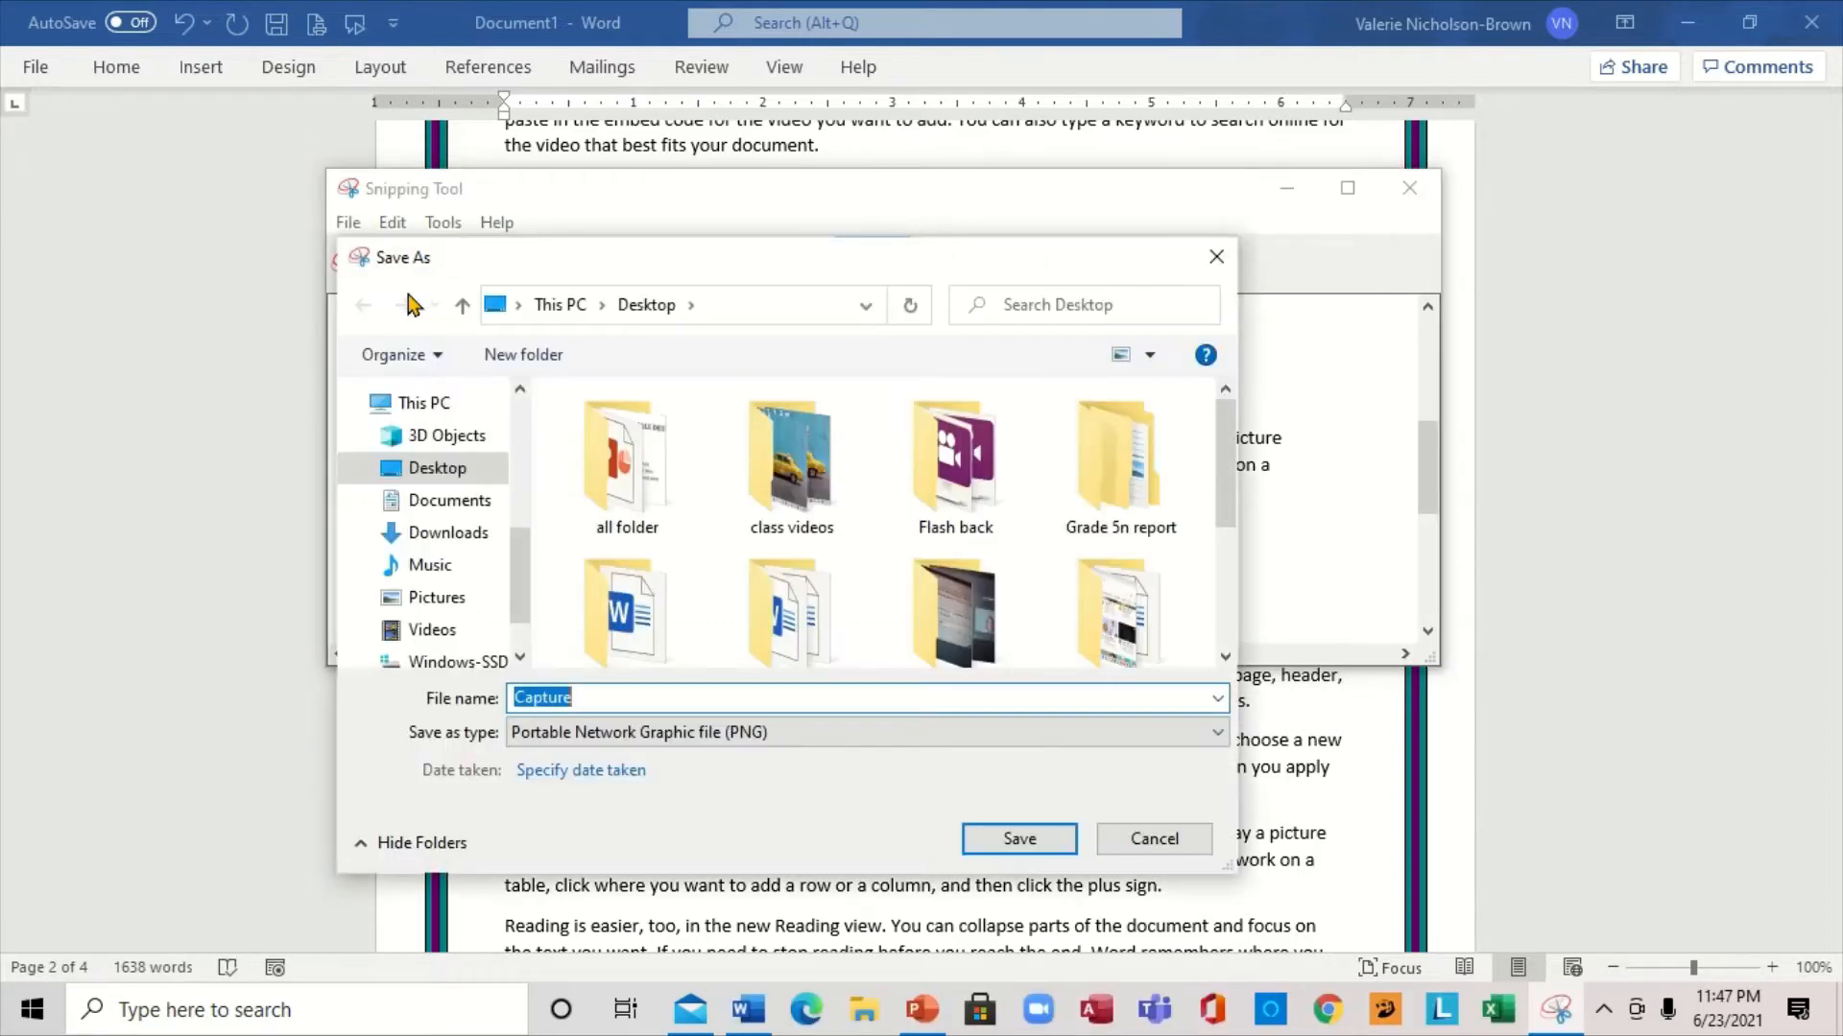
click(521, 403)
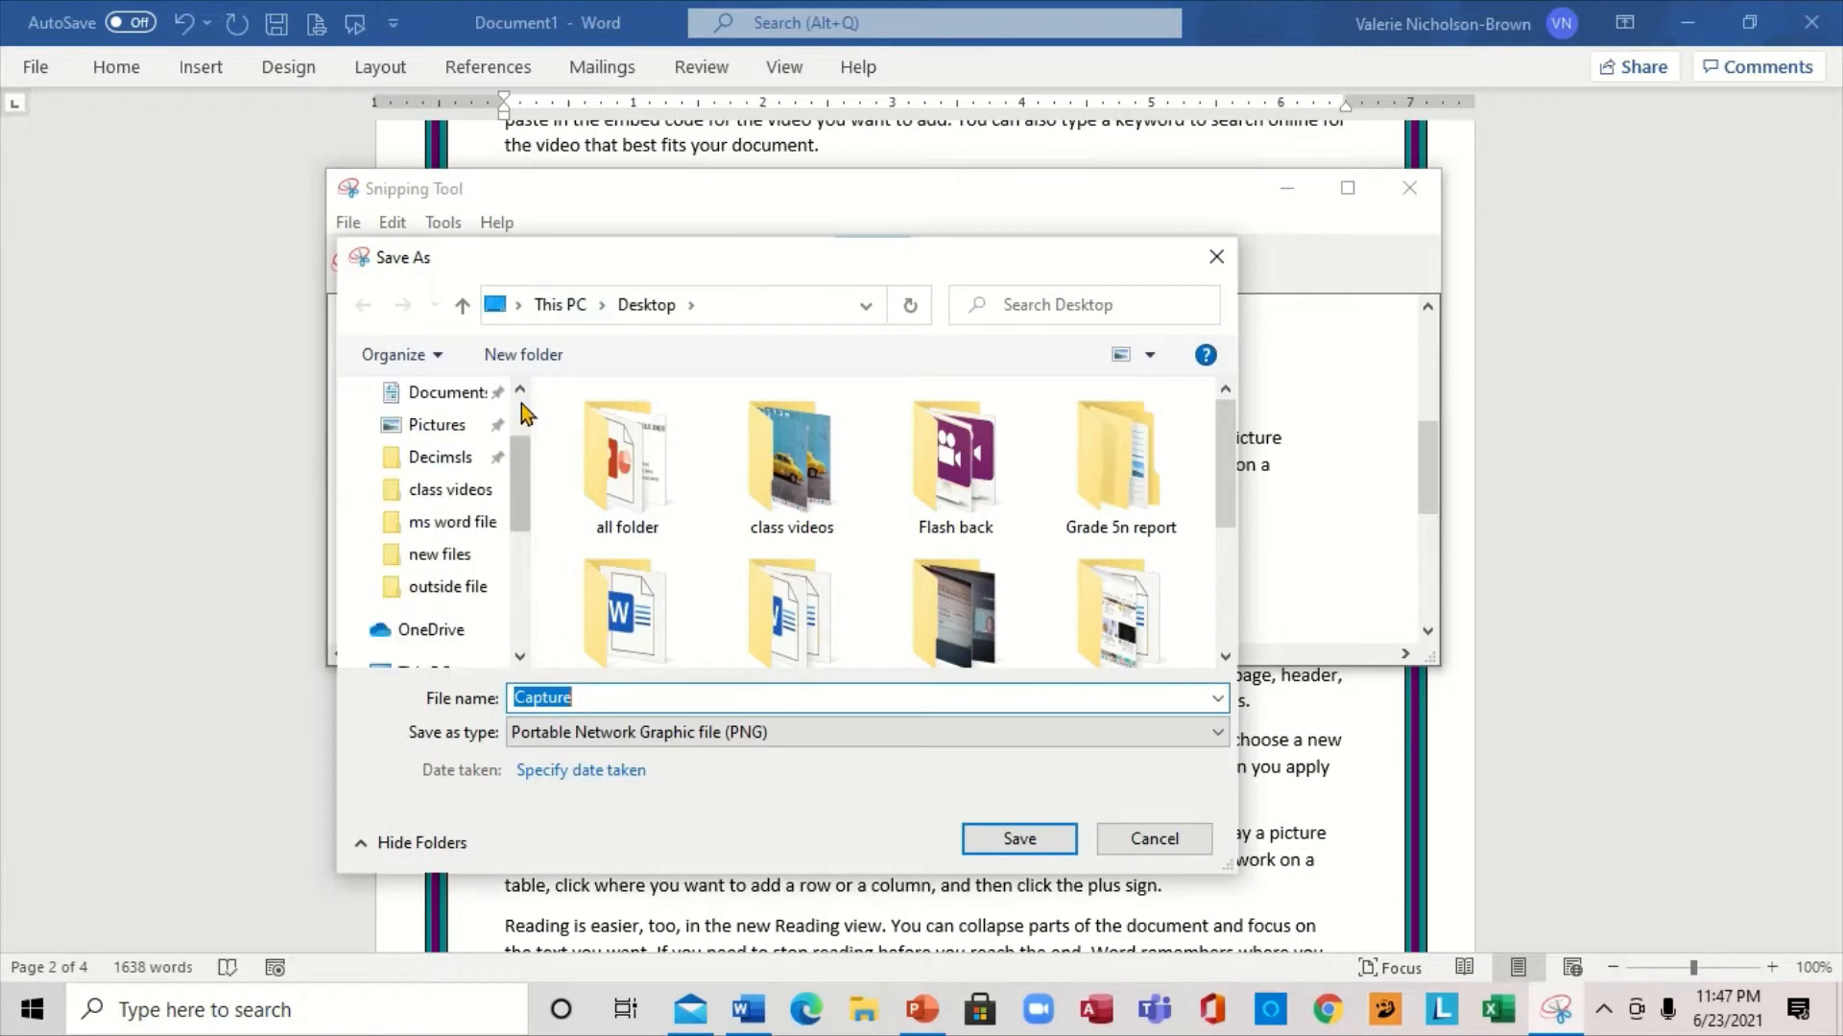
click(527, 413)
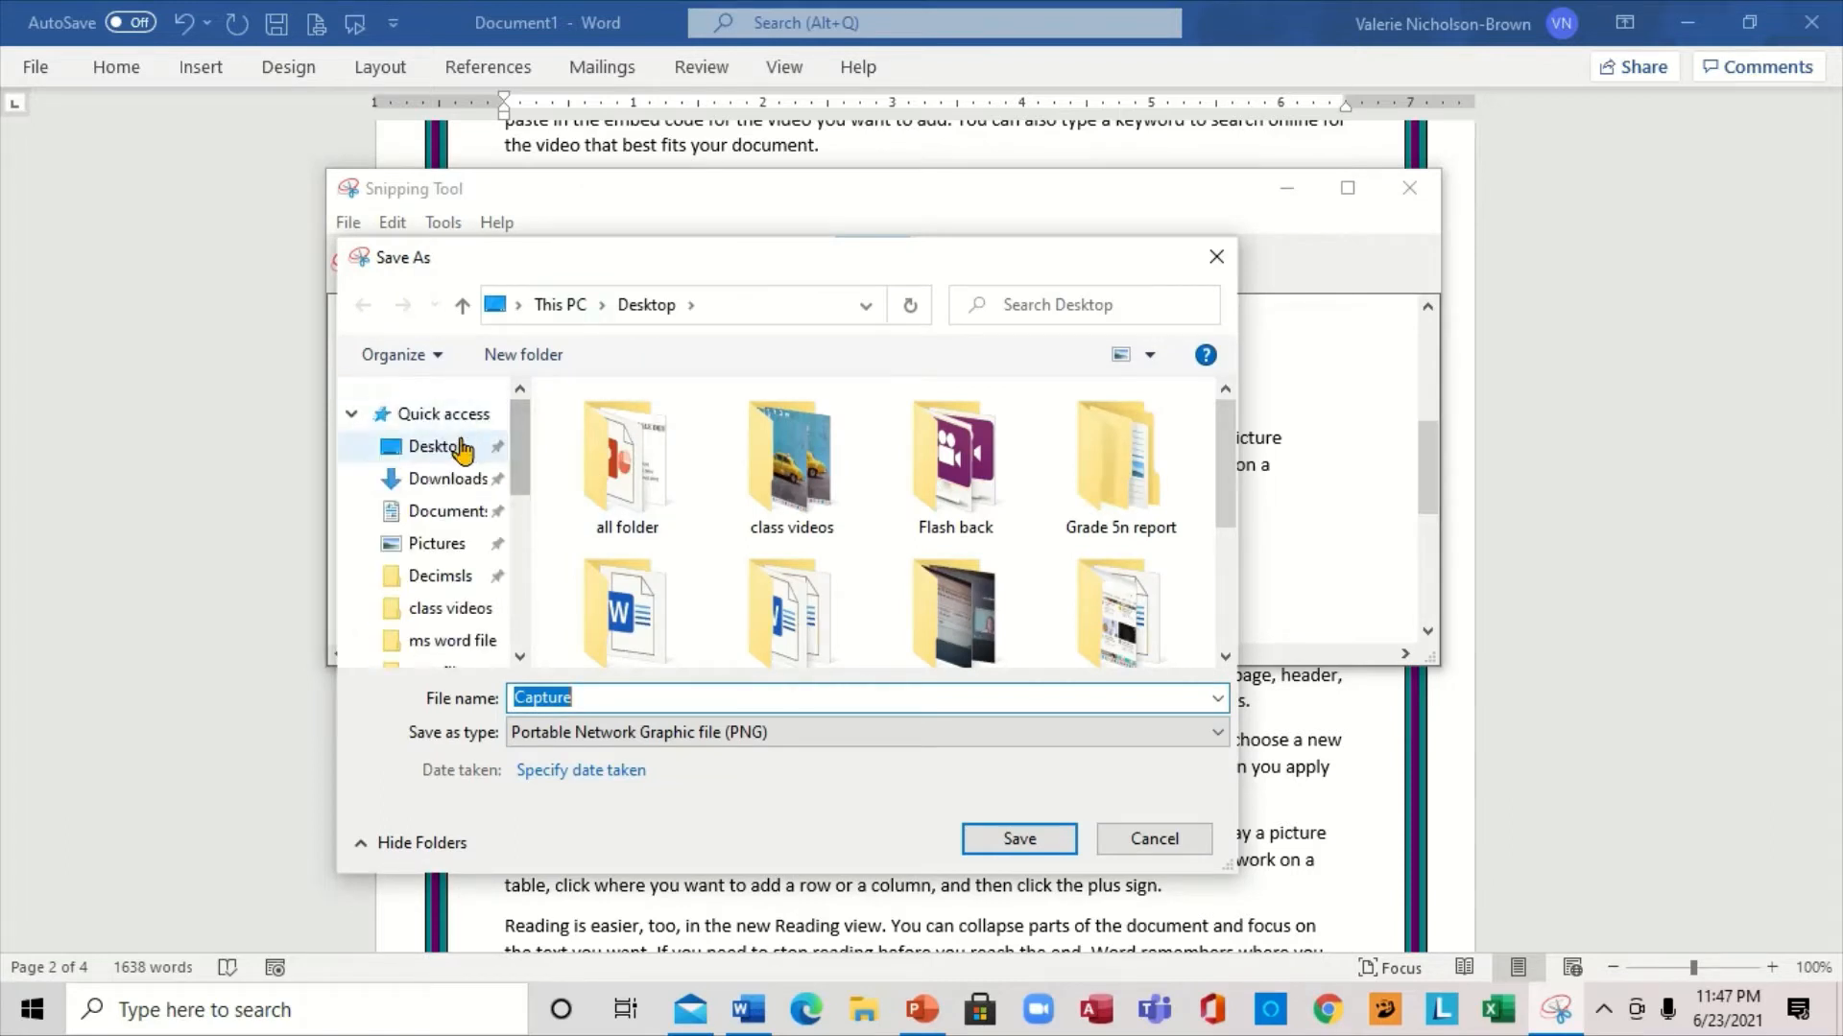
drag(457, 448, 466, 501)
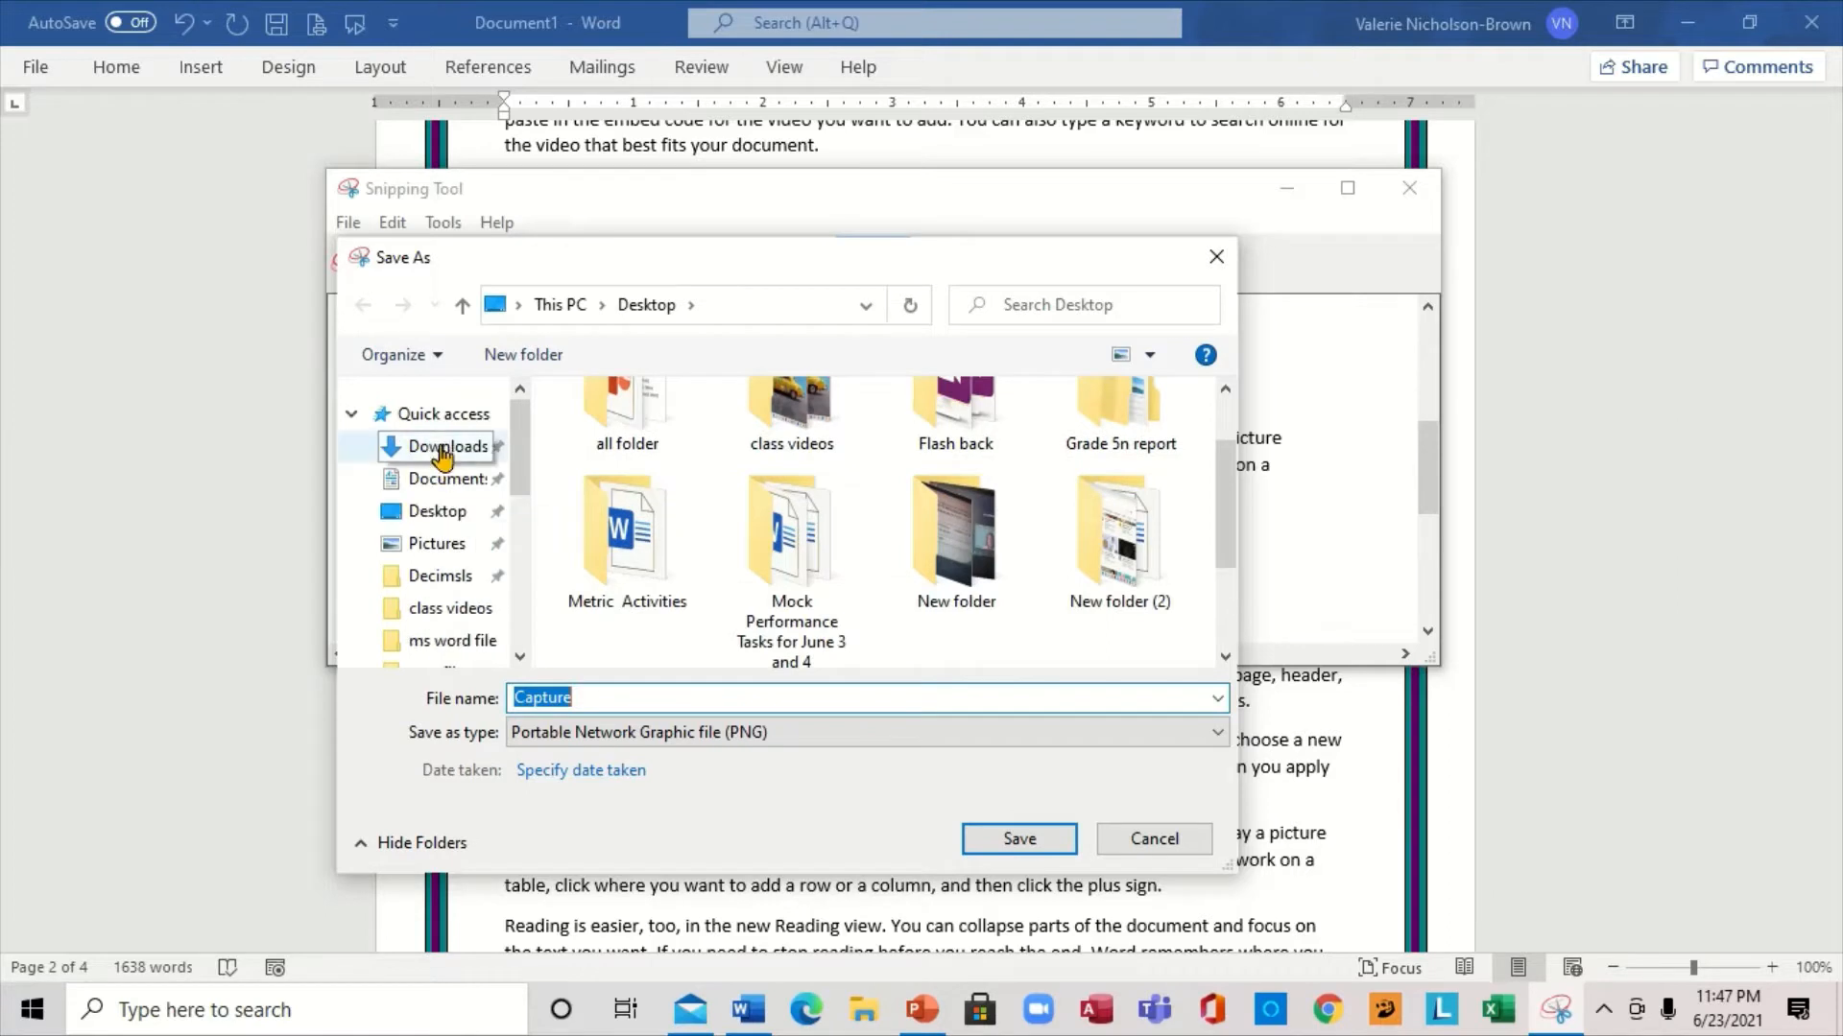
click(448, 450)
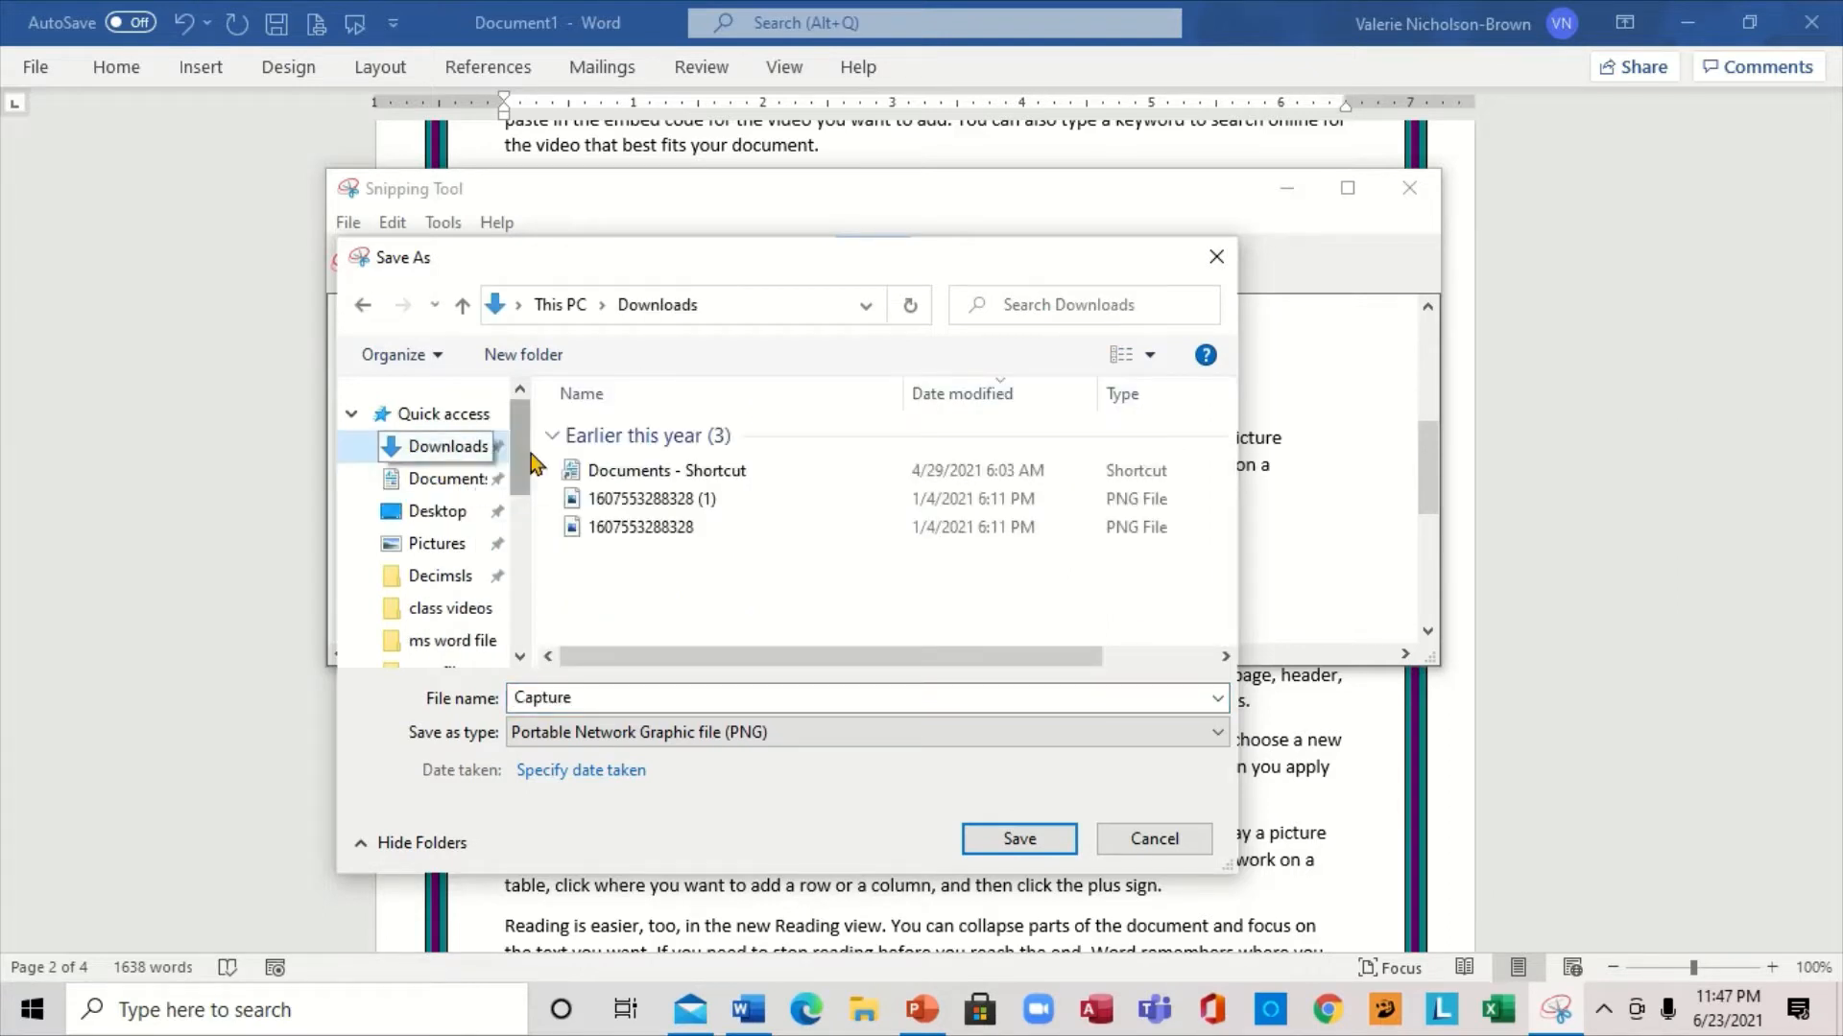
click(449, 513)
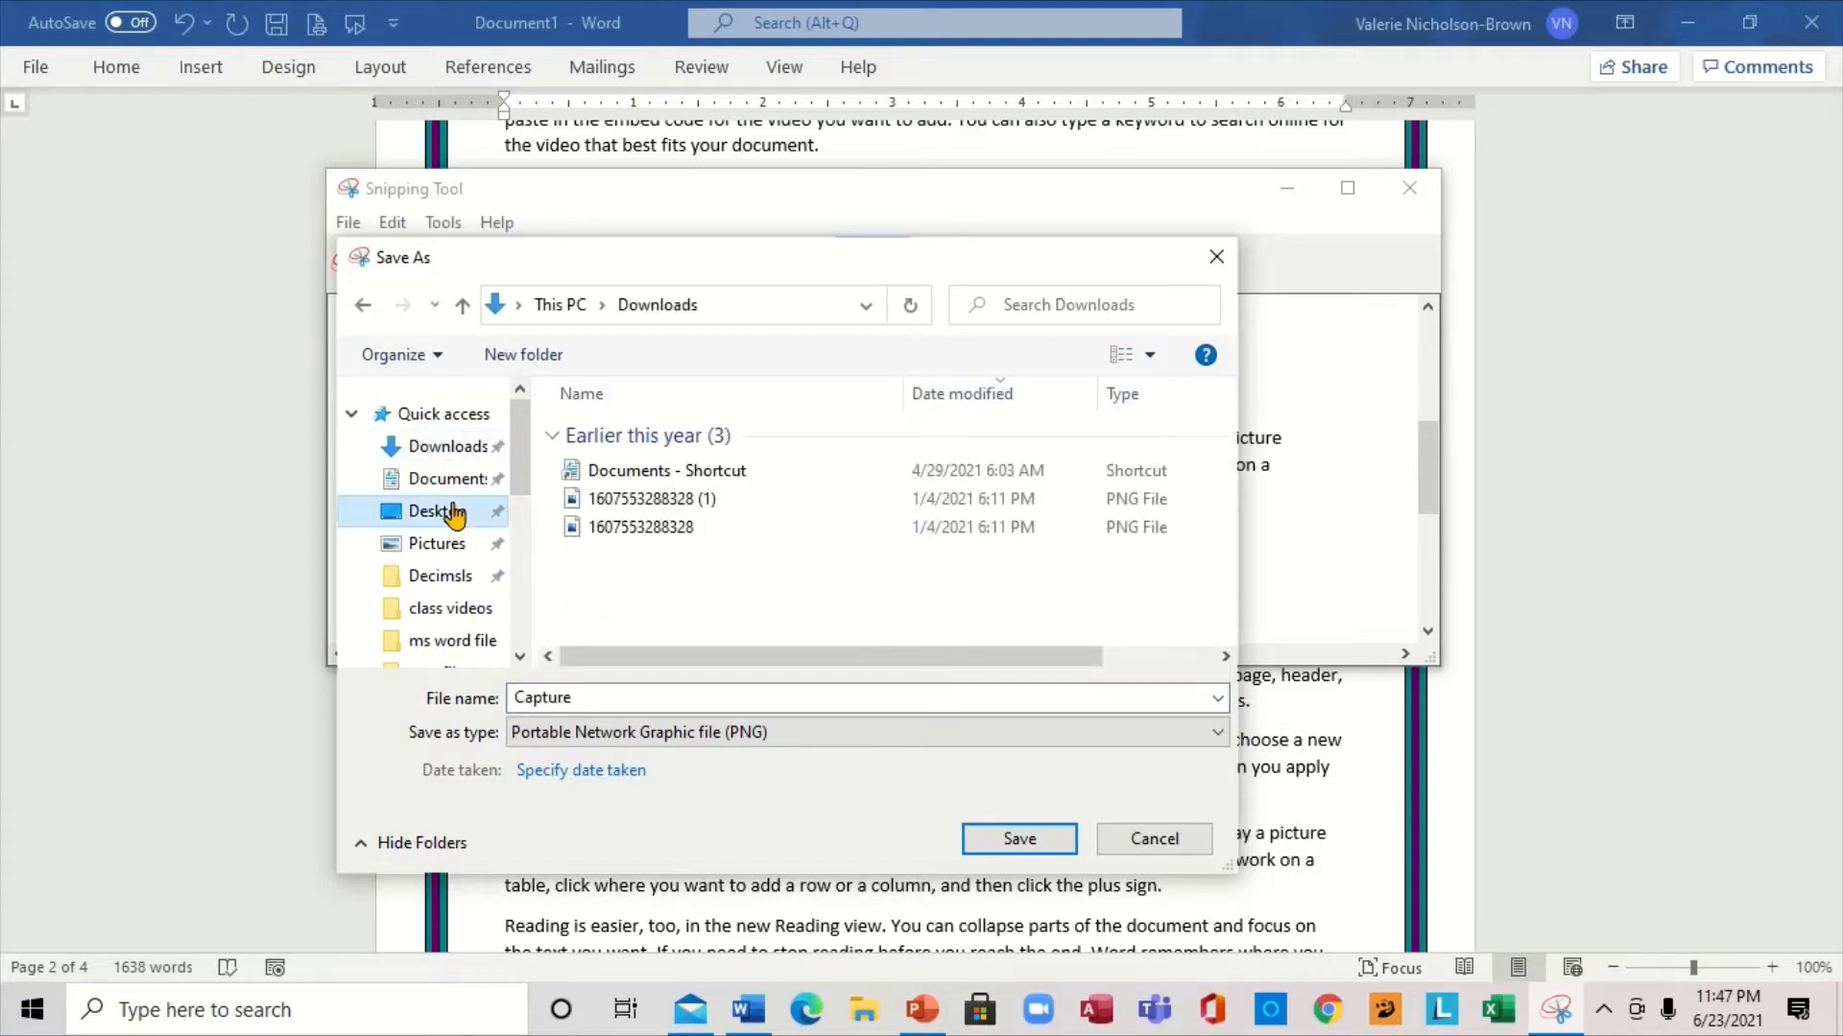
Name the snip photo, save it as a PNG file, and close Snipping Tool.
double_click(589, 700)
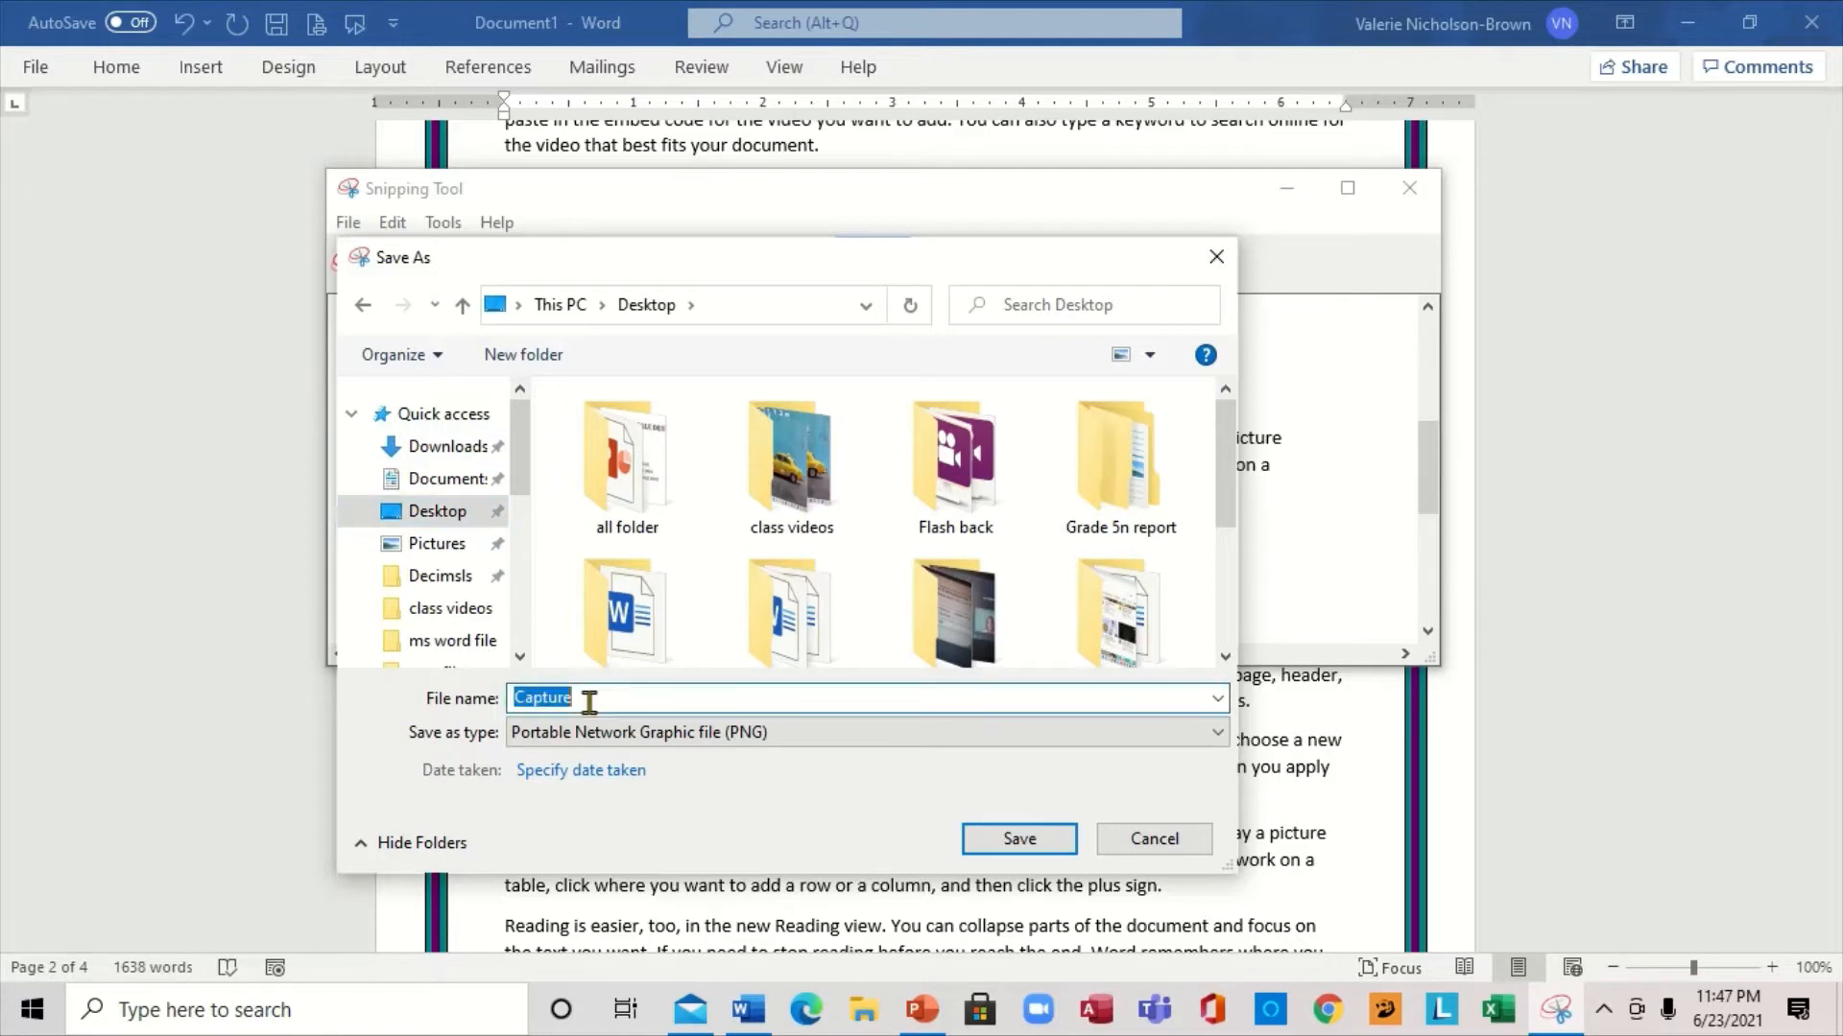
text(phto)
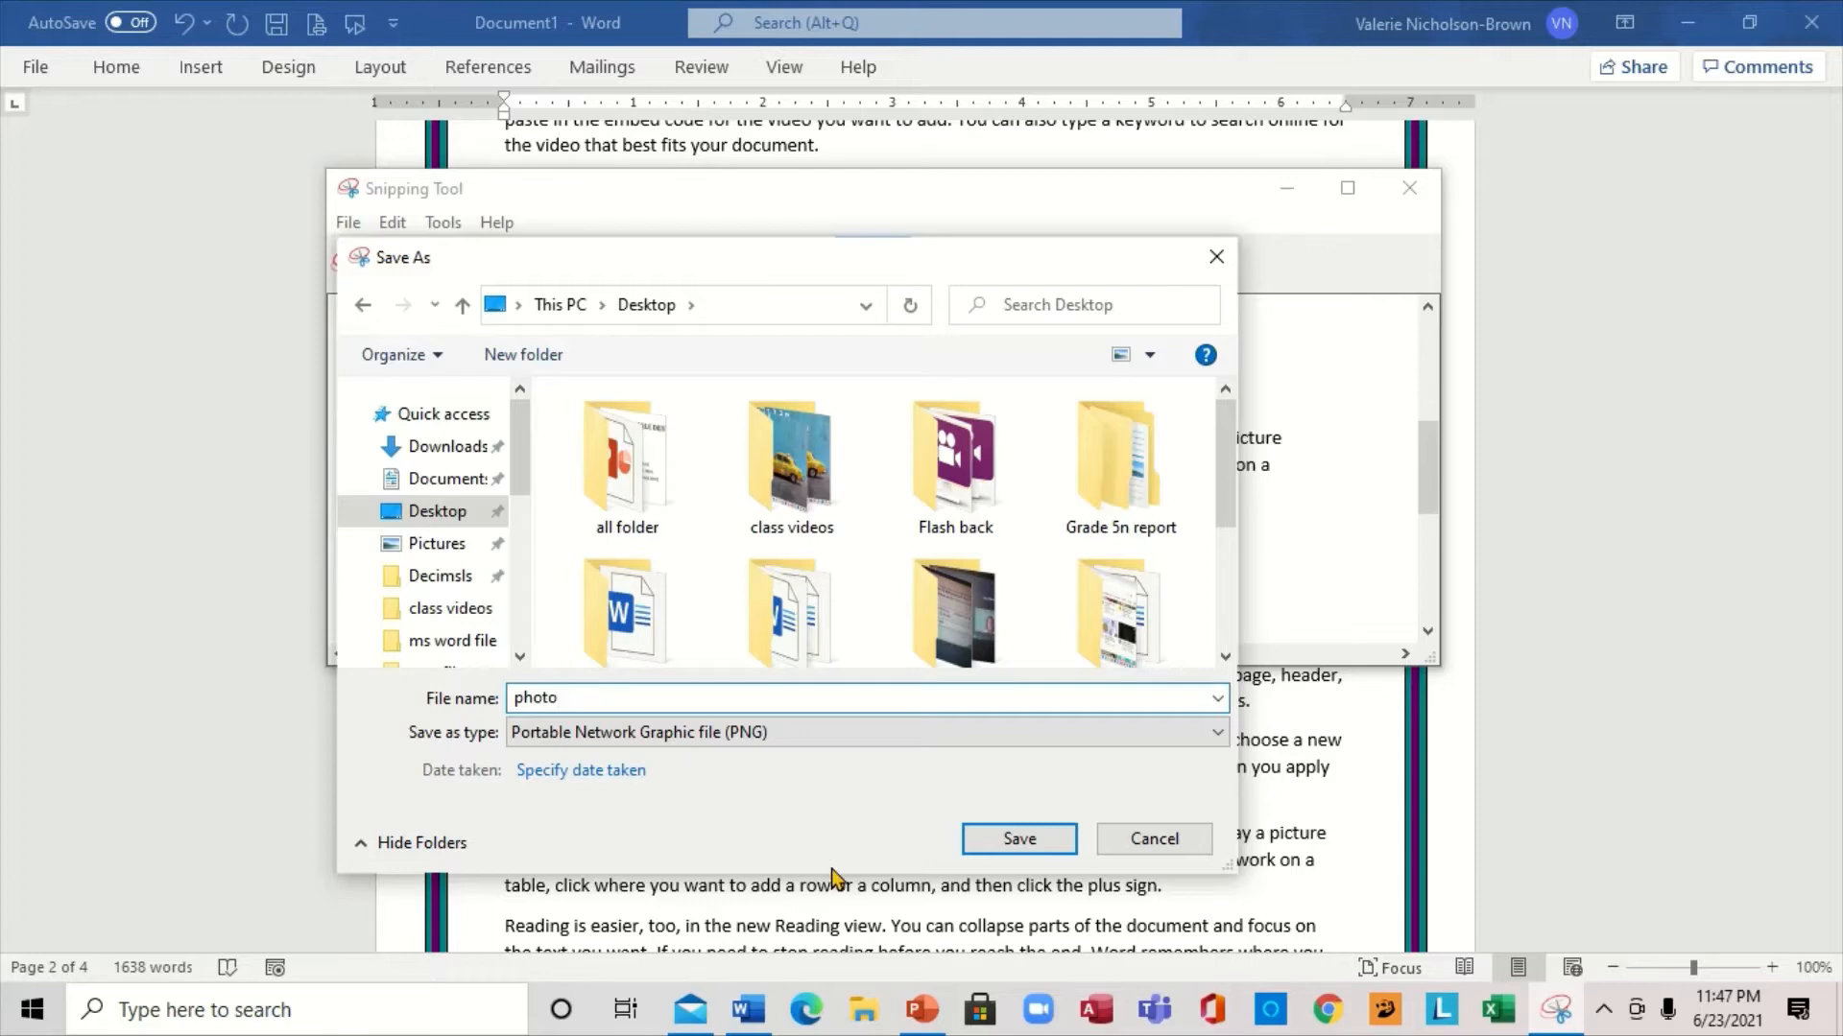
click(1015, 835)
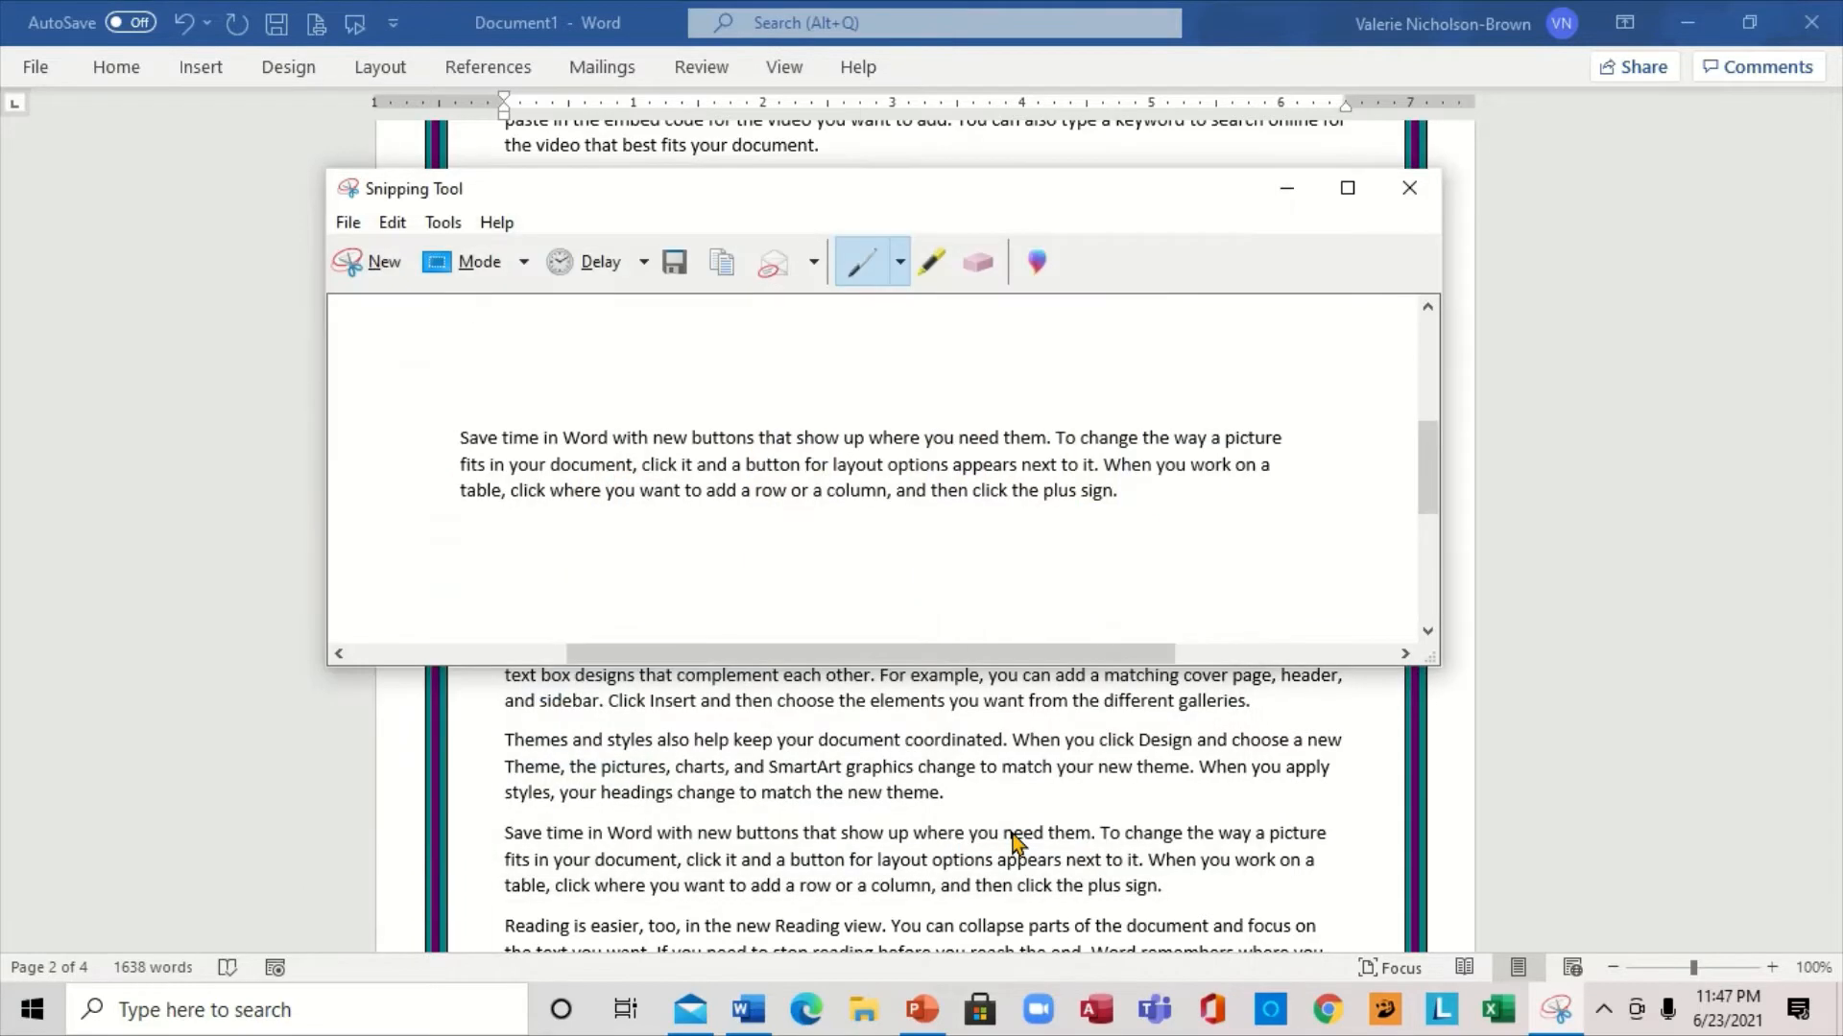
click(1409, 188)
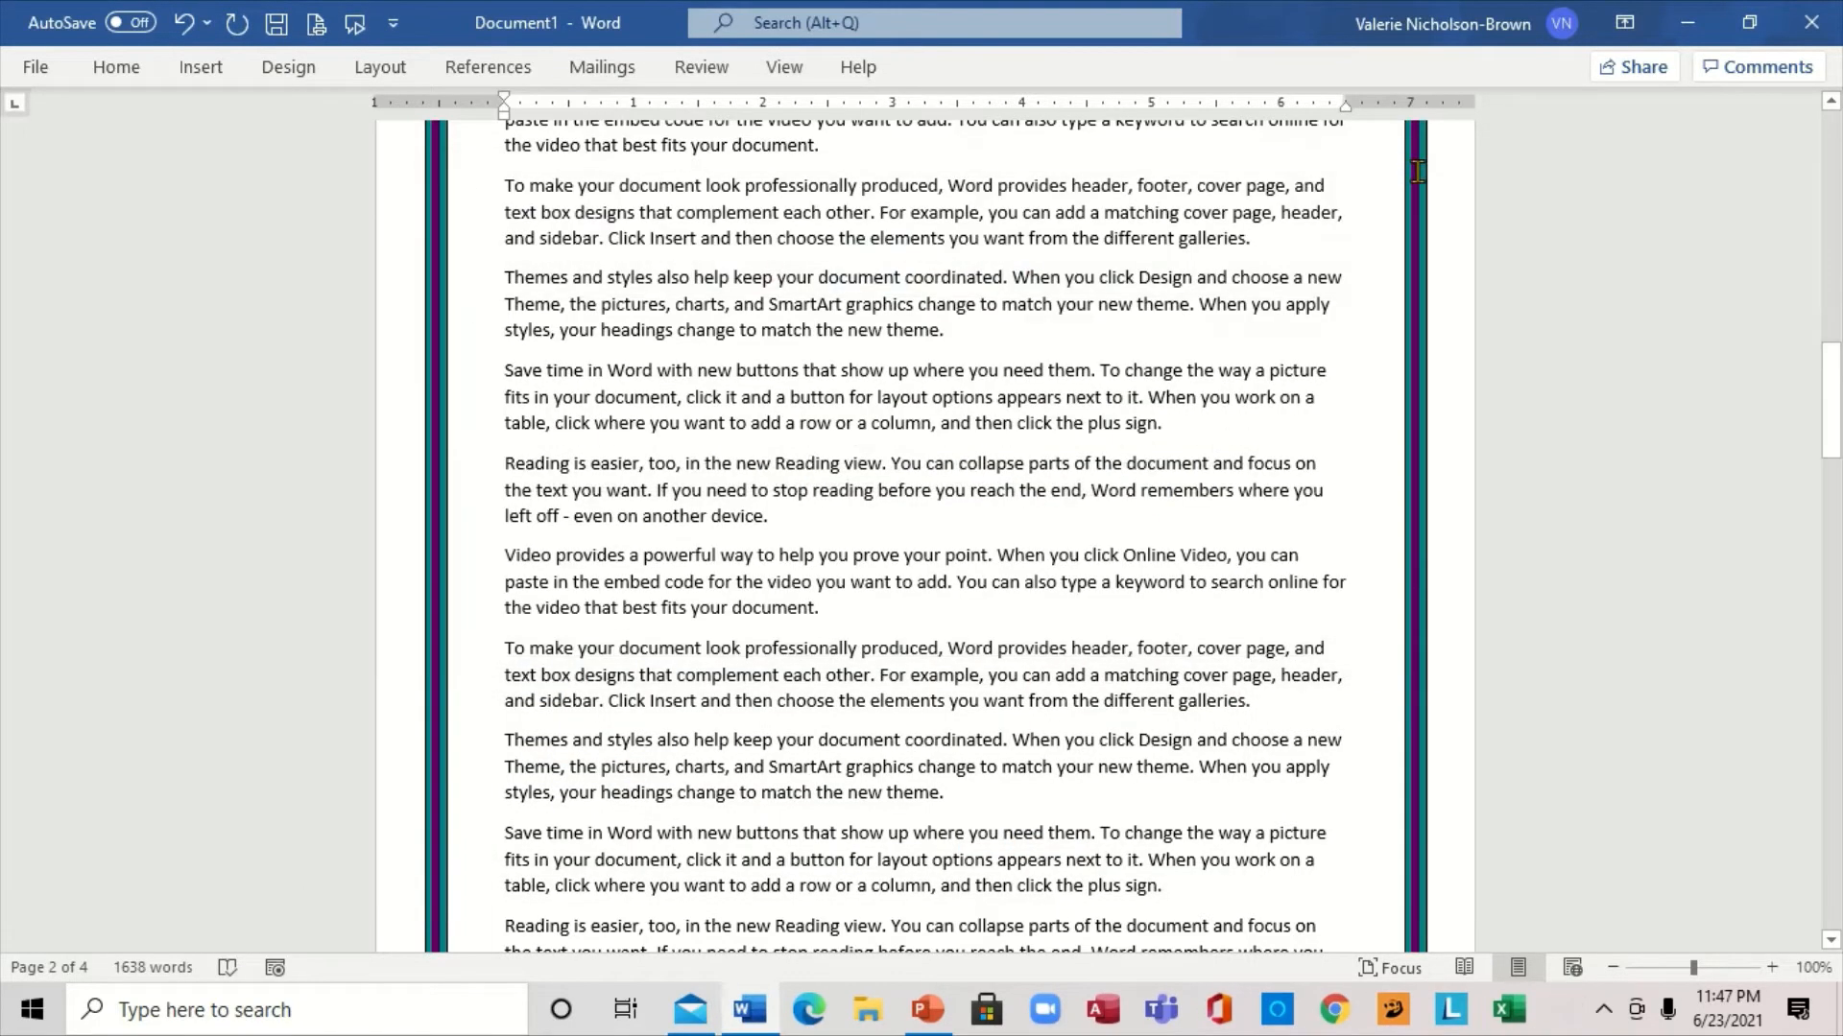
Take a Rectangular Snip of the upper "Themes and styles" and "Save time in Word" paragraphs in Snipping Tool and discard it unsaved.
click(193, 1010)
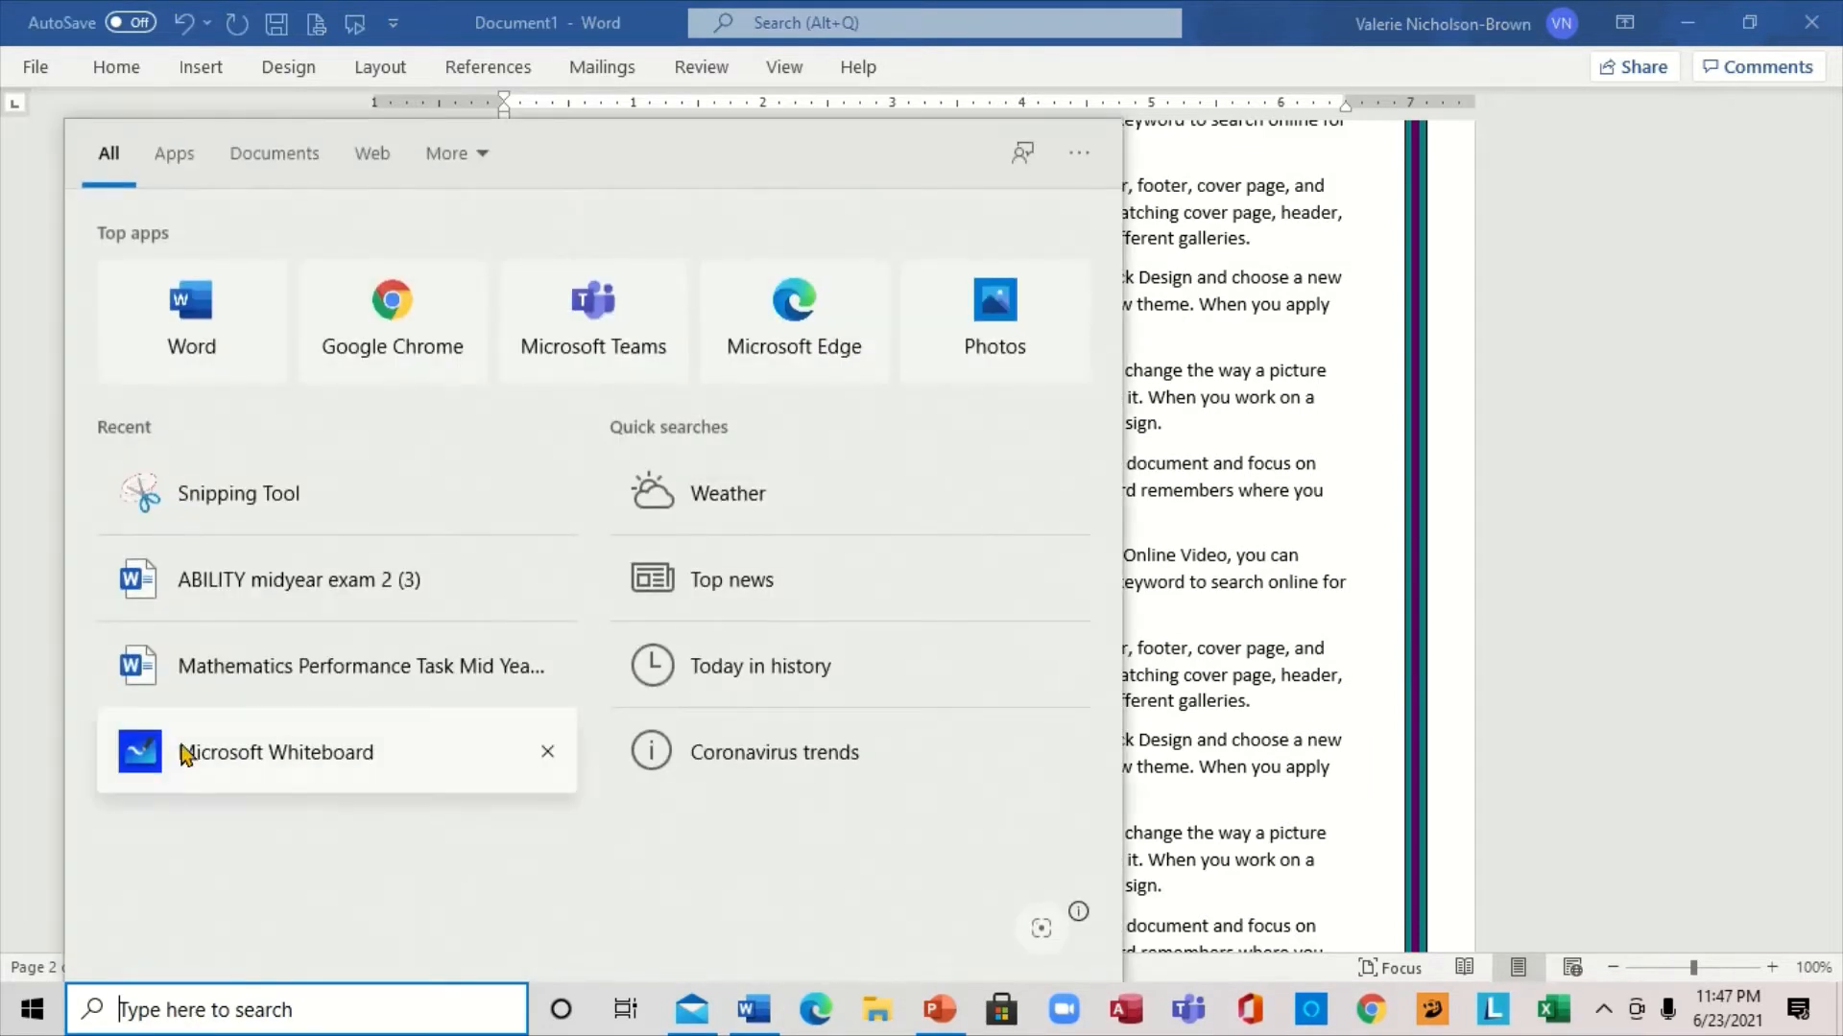
click(272, 516)
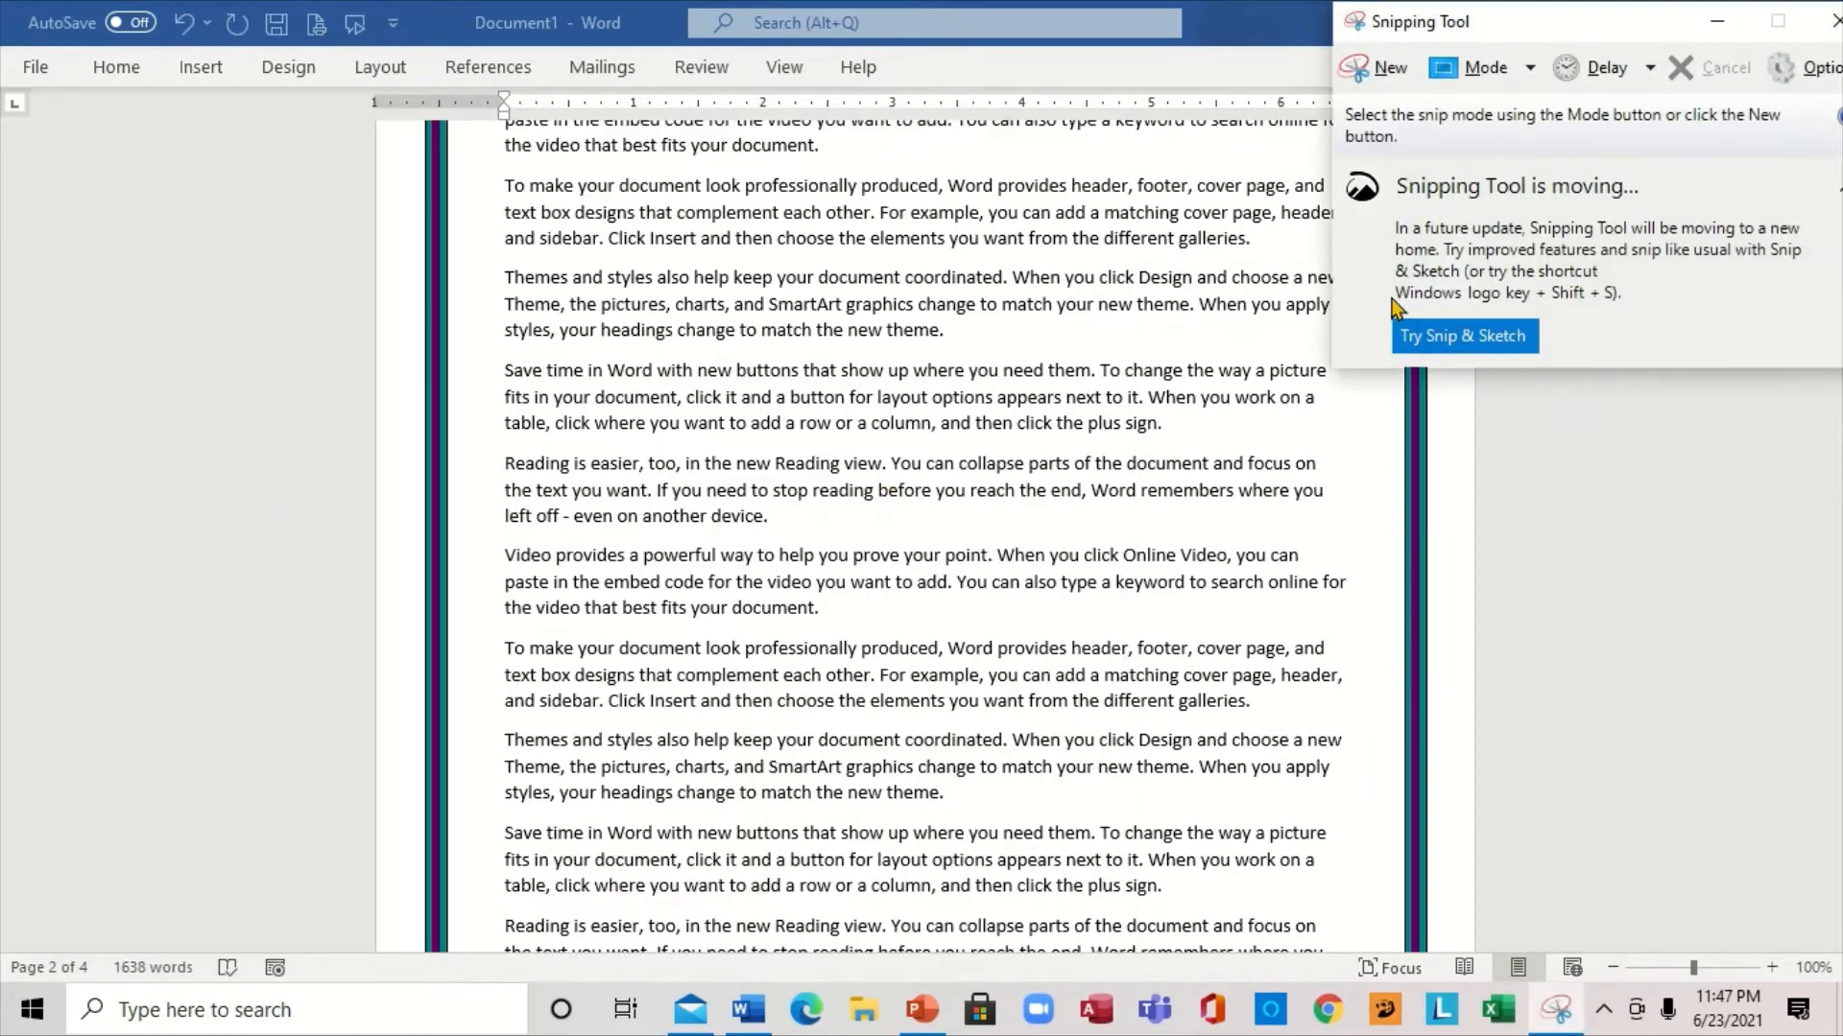
click(1529, 72)
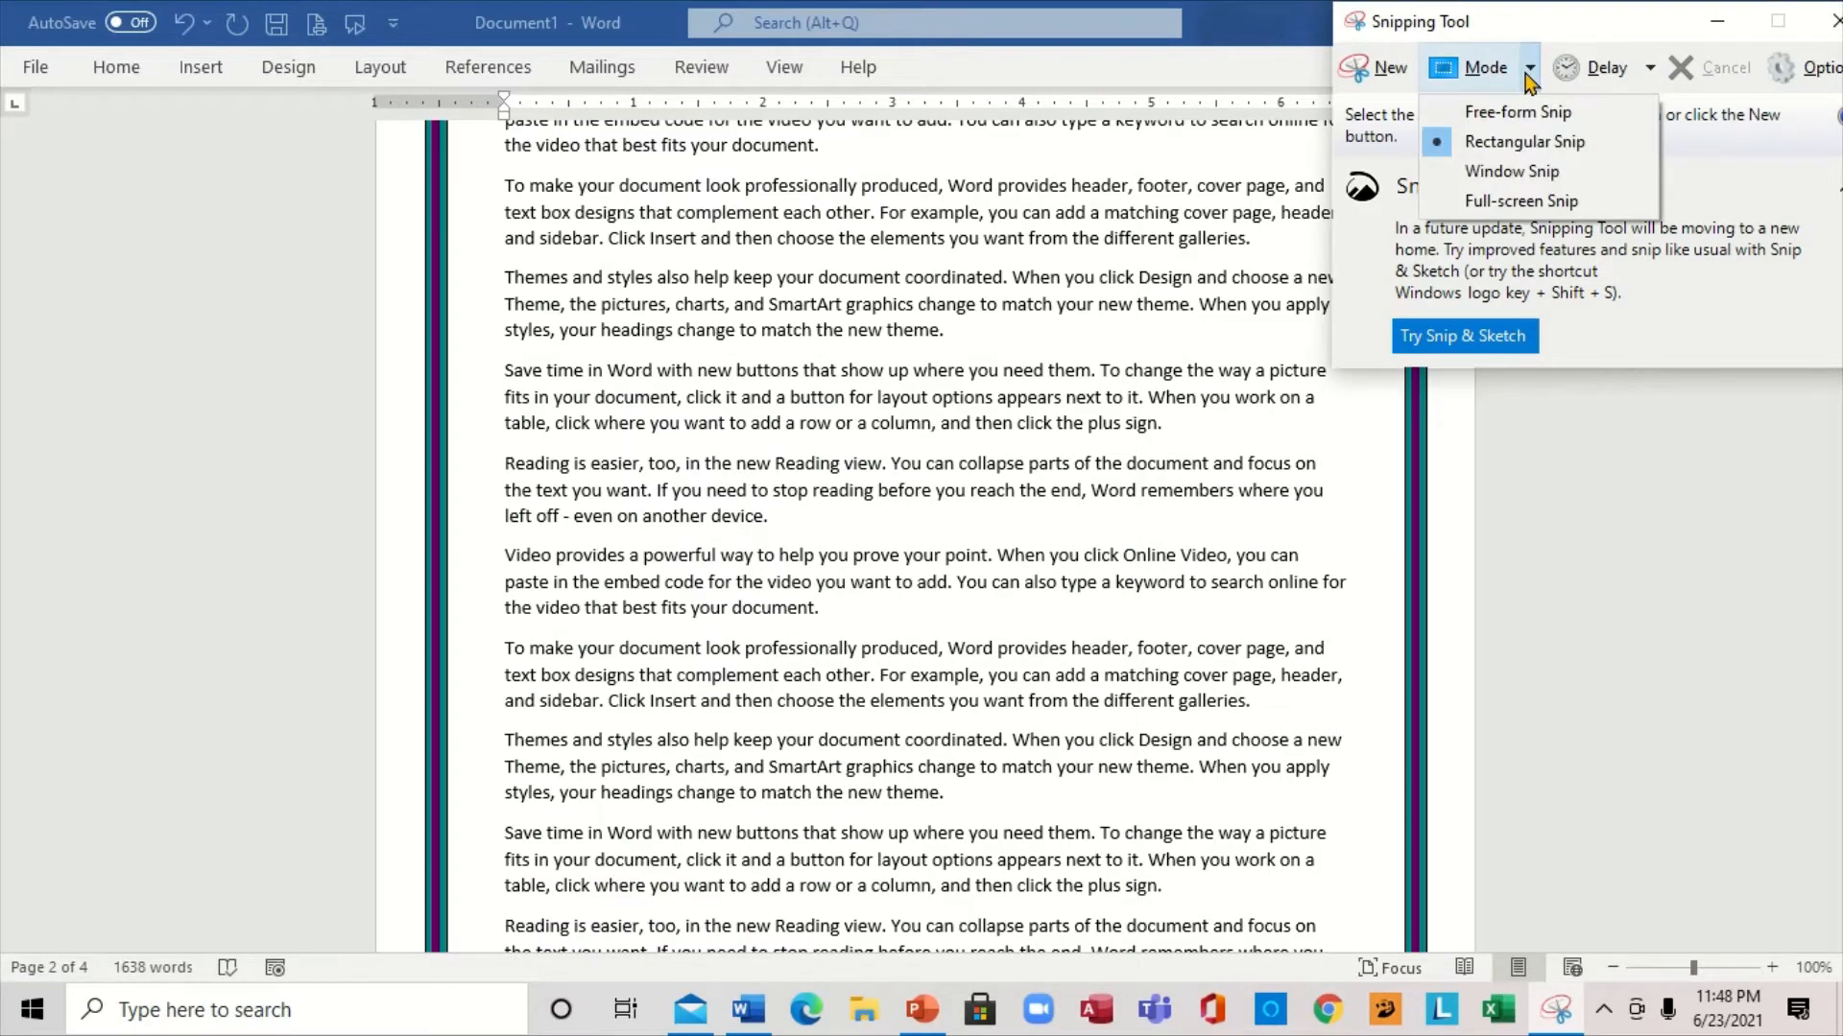
click(1569, 144)
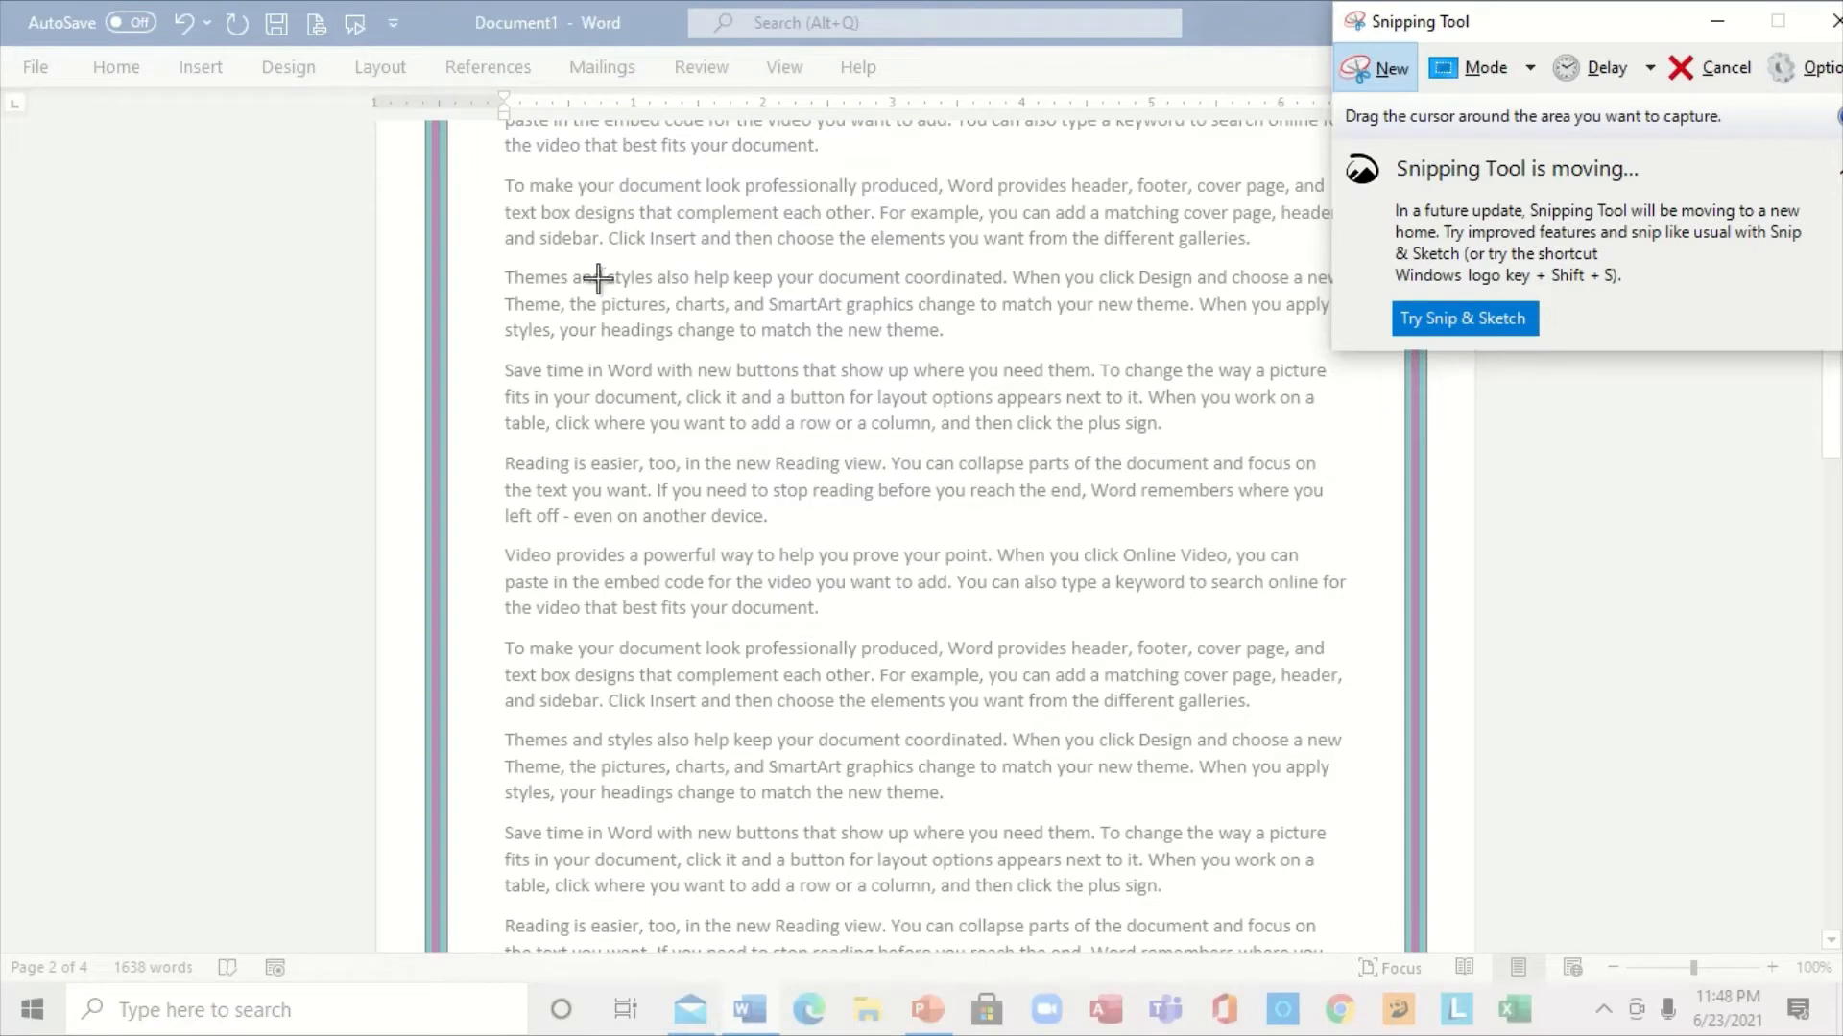
drag(502, 272, 1173, 449)
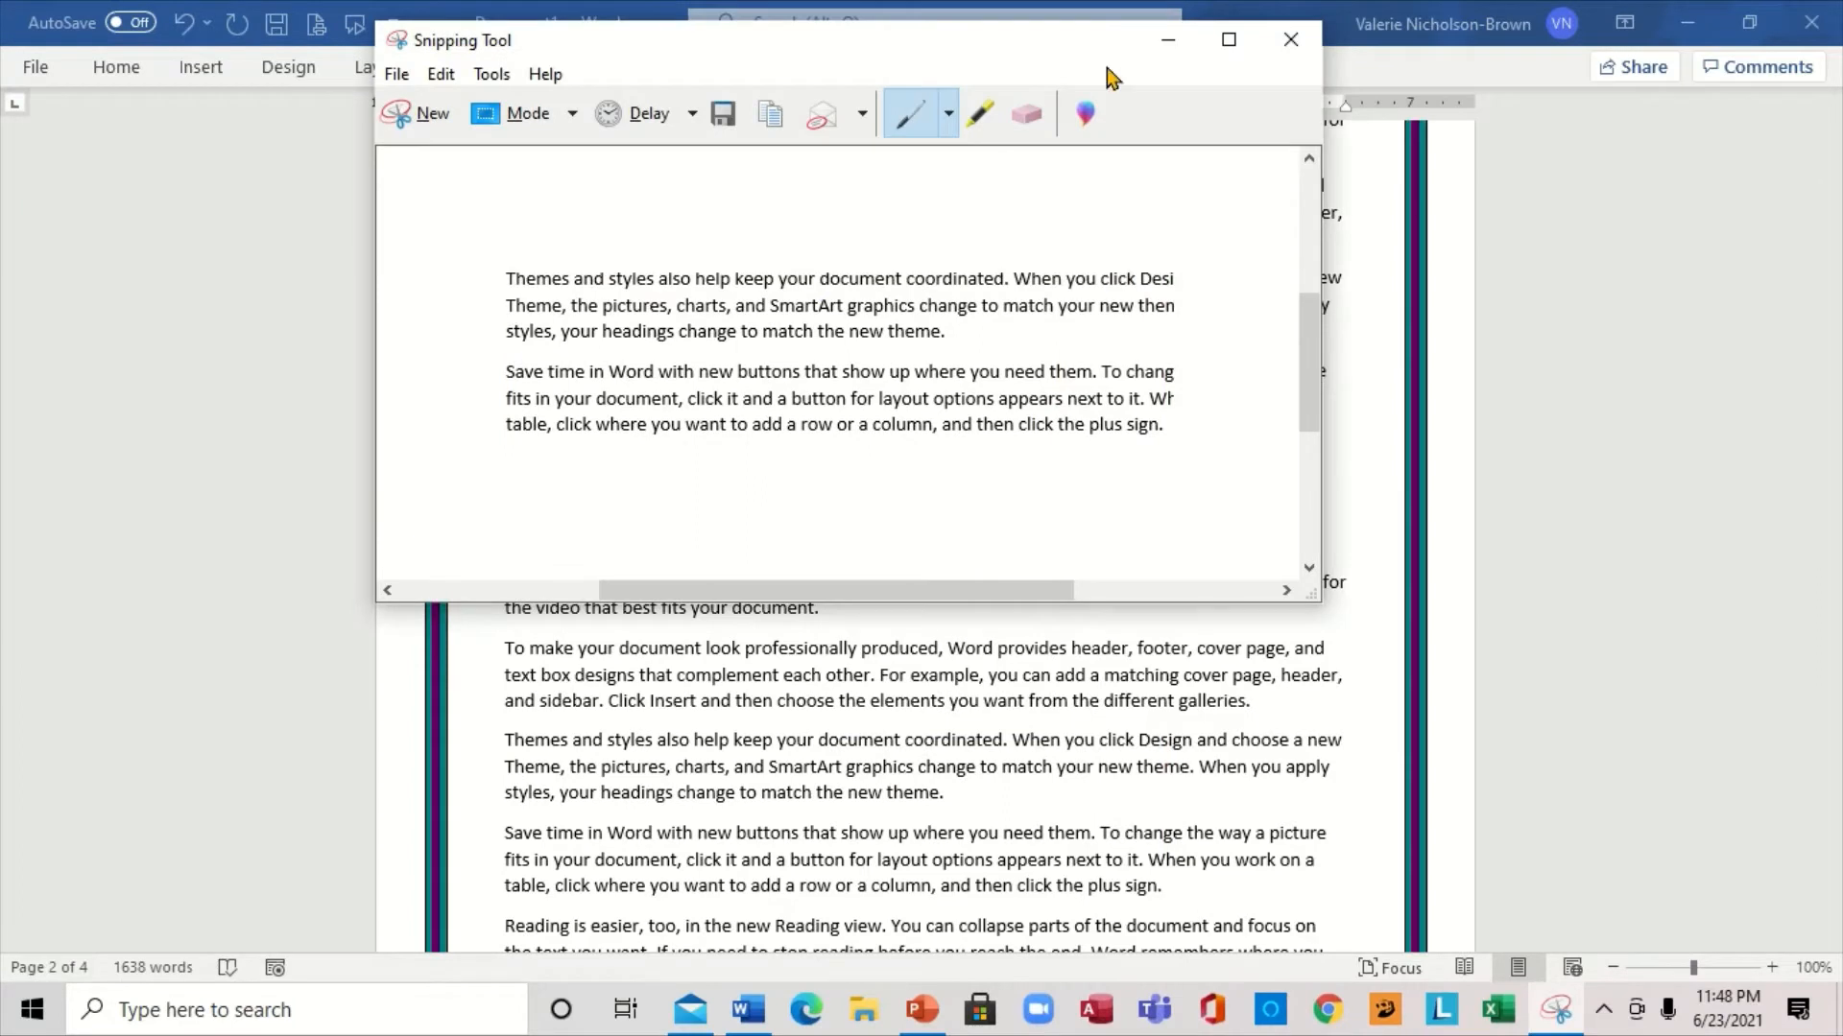
drag(1112, 43, 925, 159)
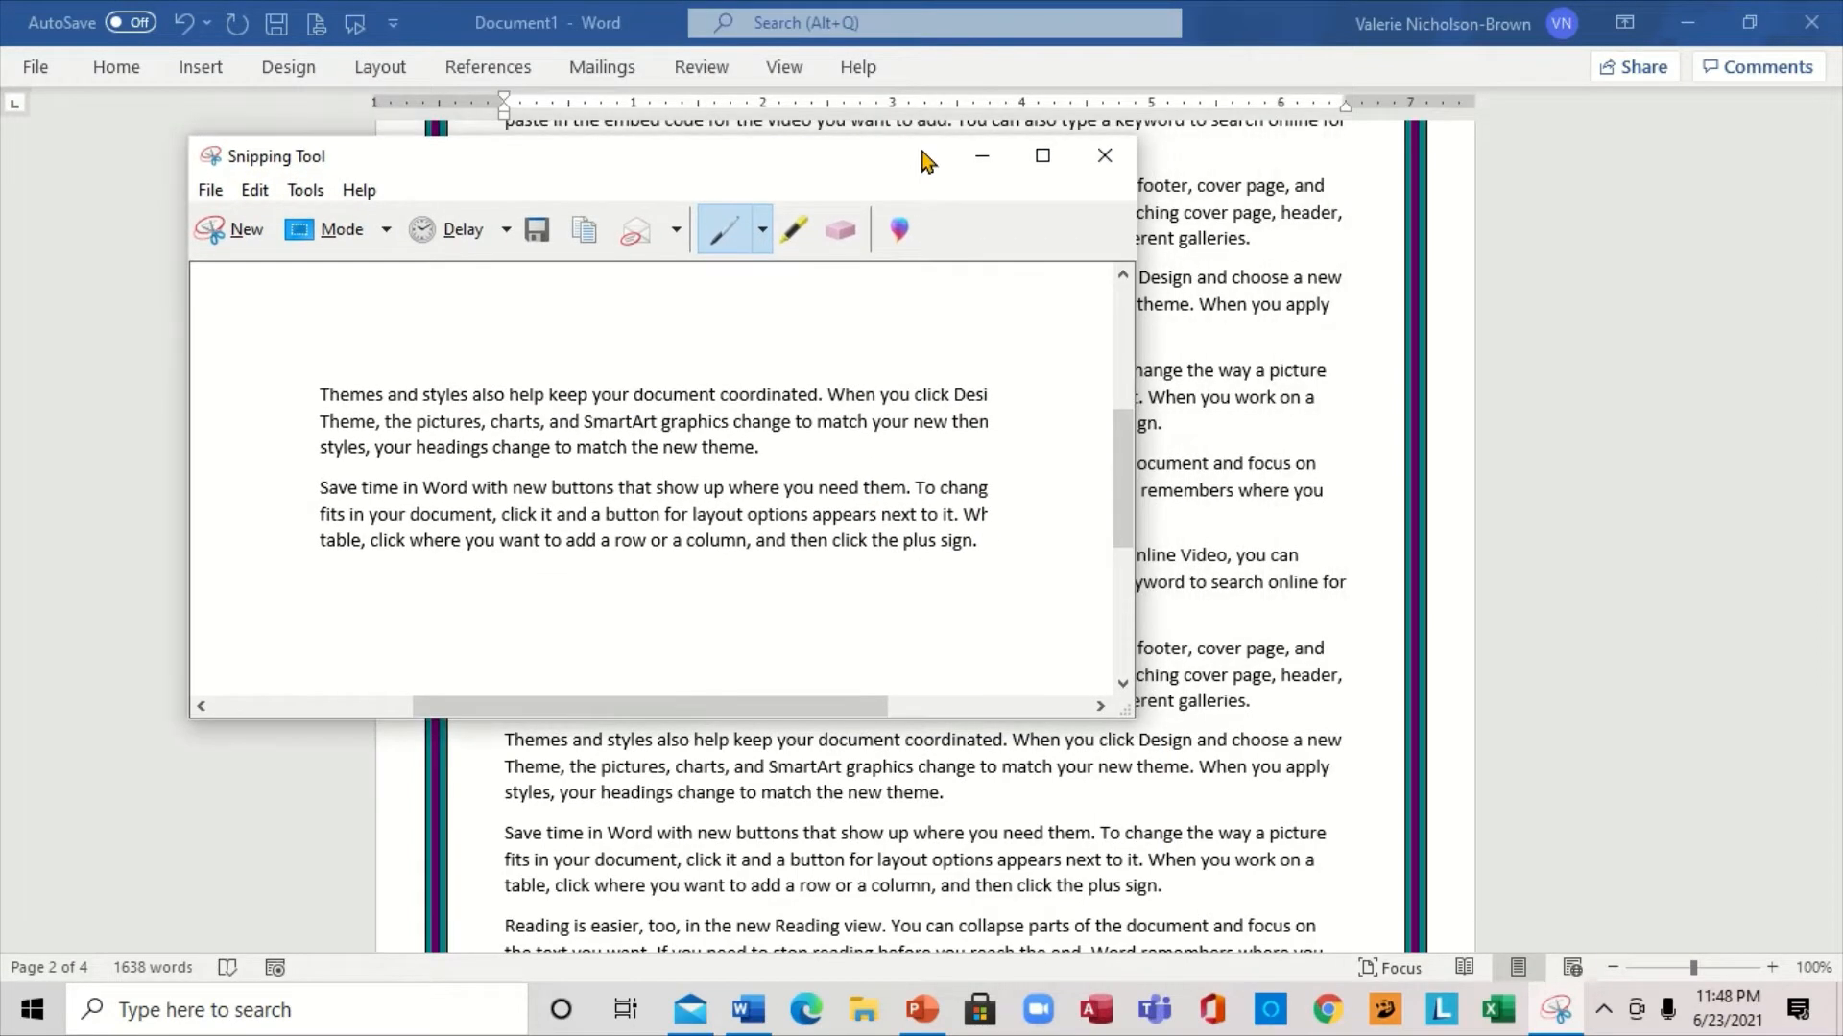
click(1109, 157)
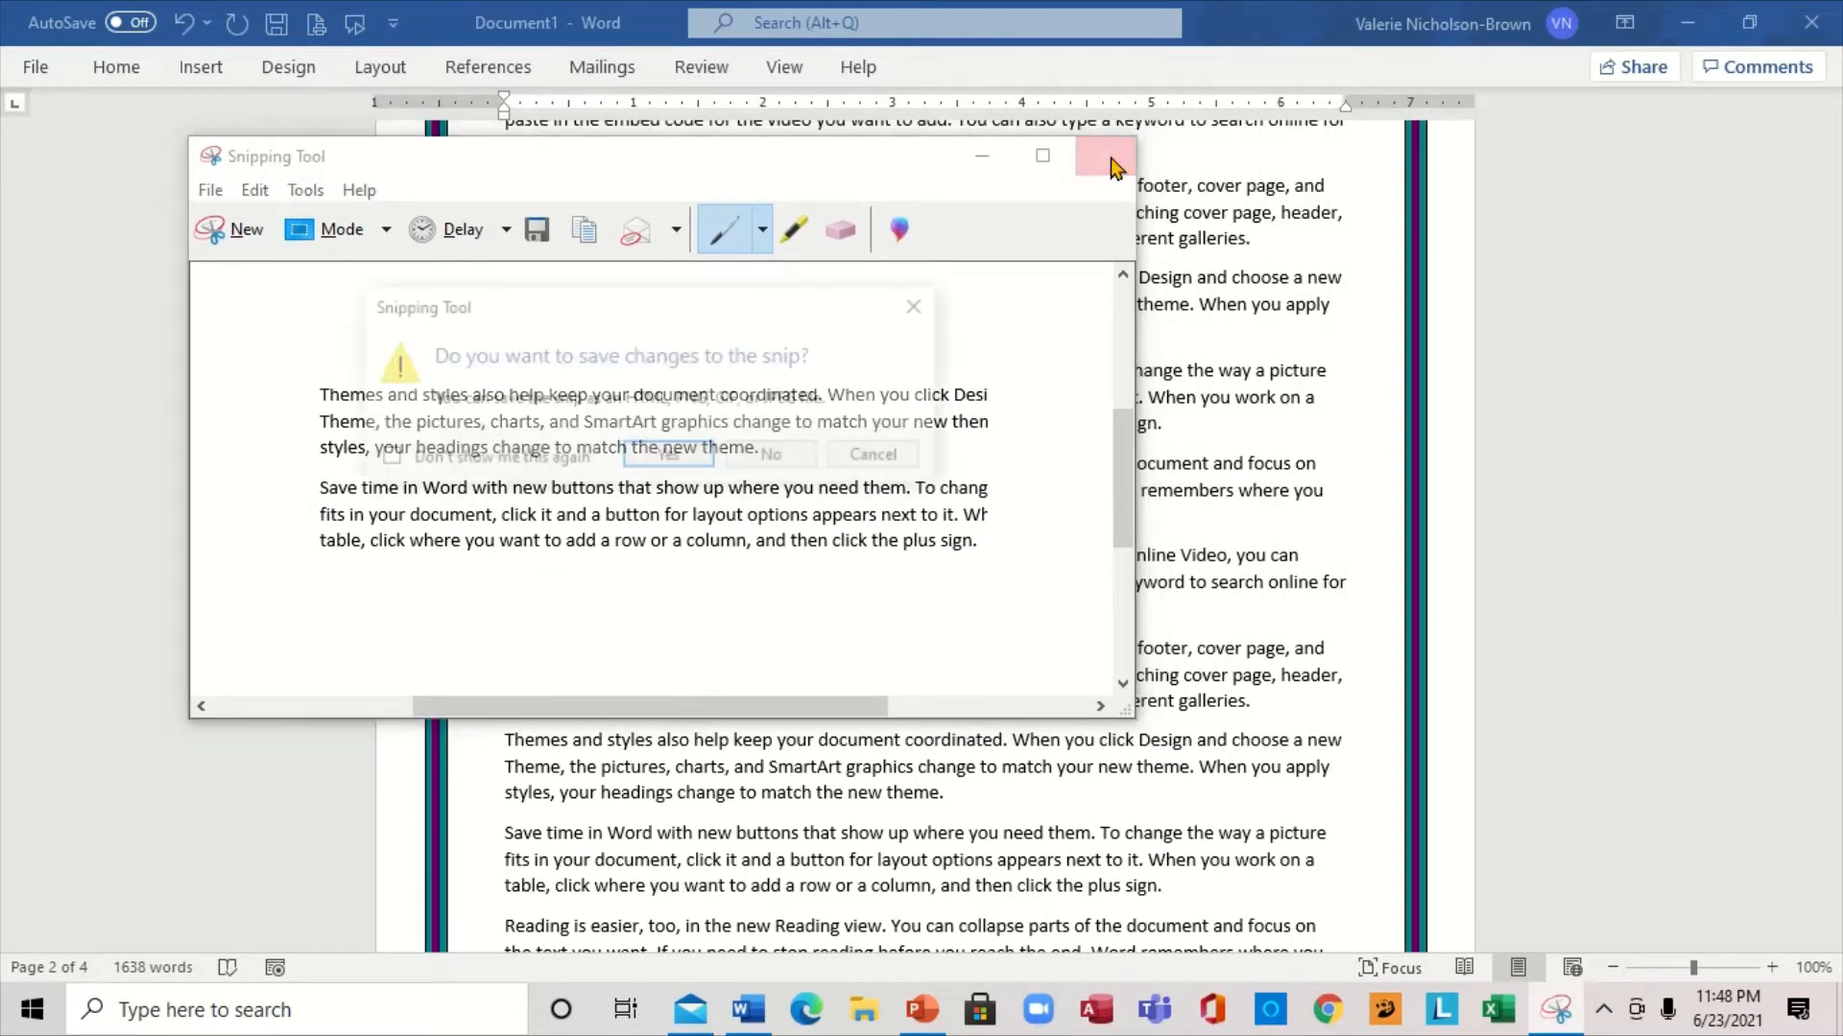
click(763, 459)
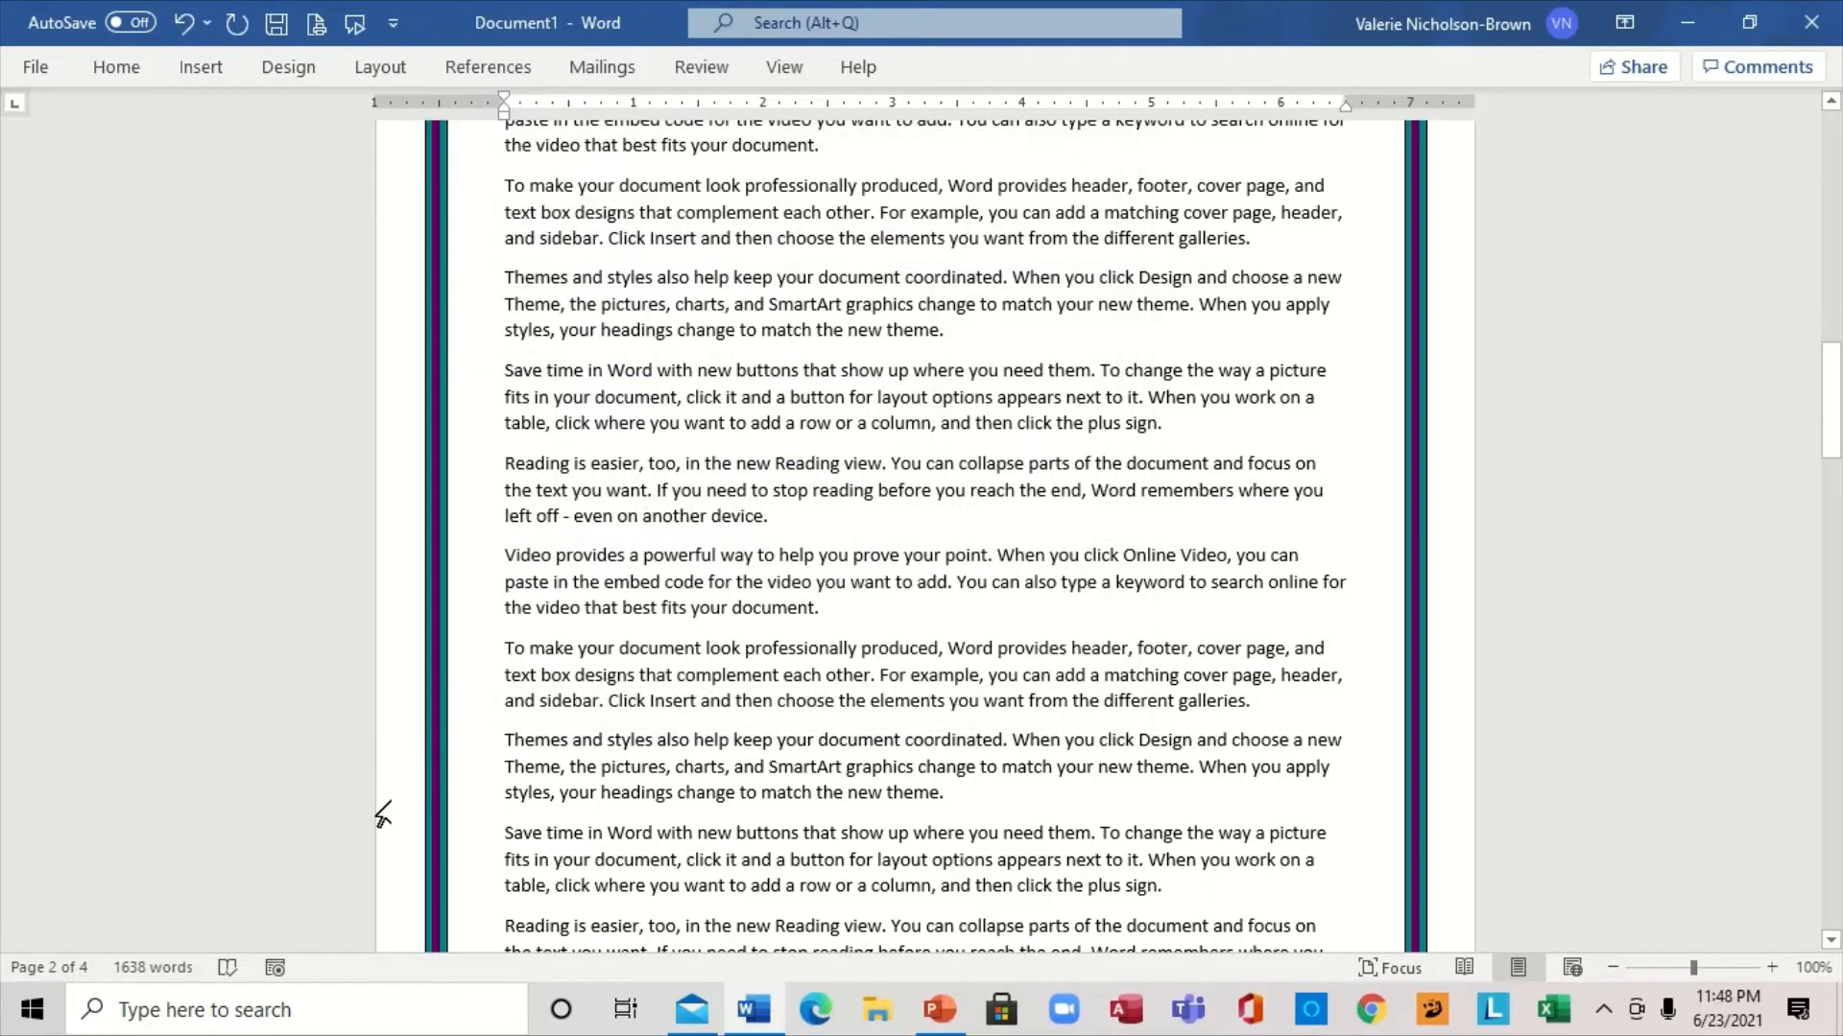
Take a Full-screen Snip of the Word document with Snipping Tool and maximize the snip window to view the whole capture.
click(272, 1025)
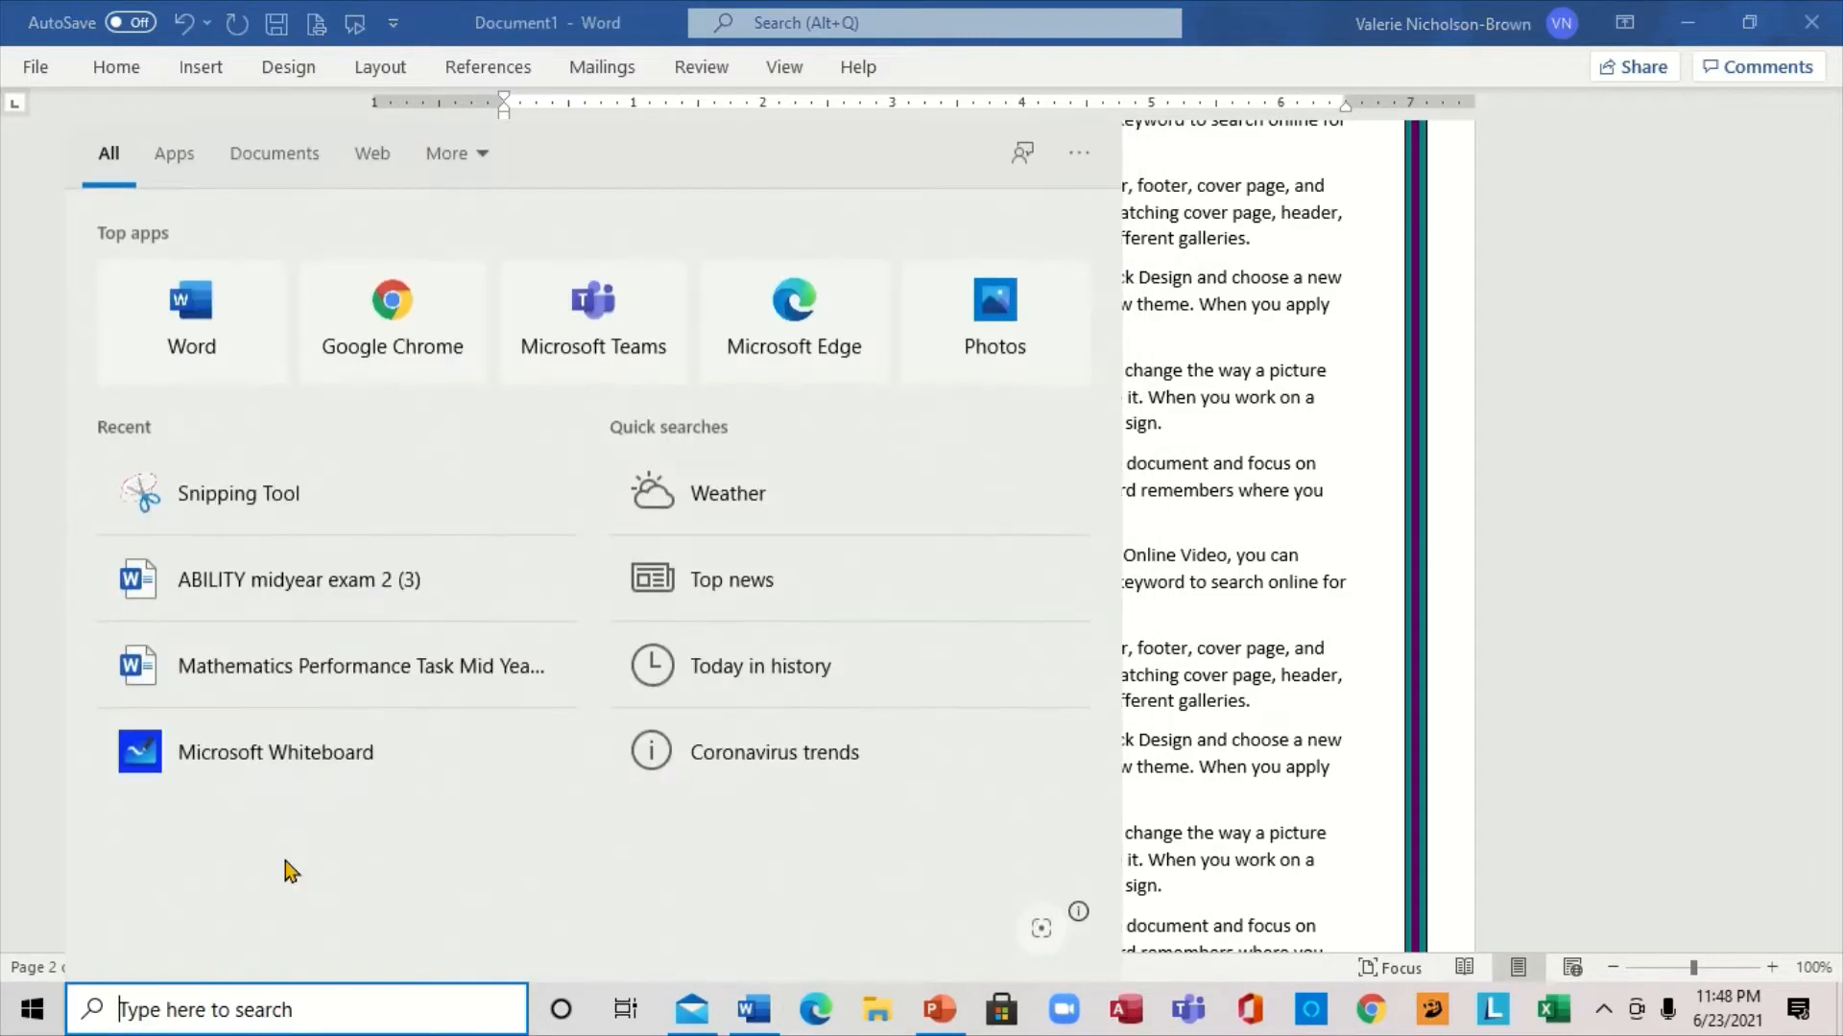
click(274, 512)
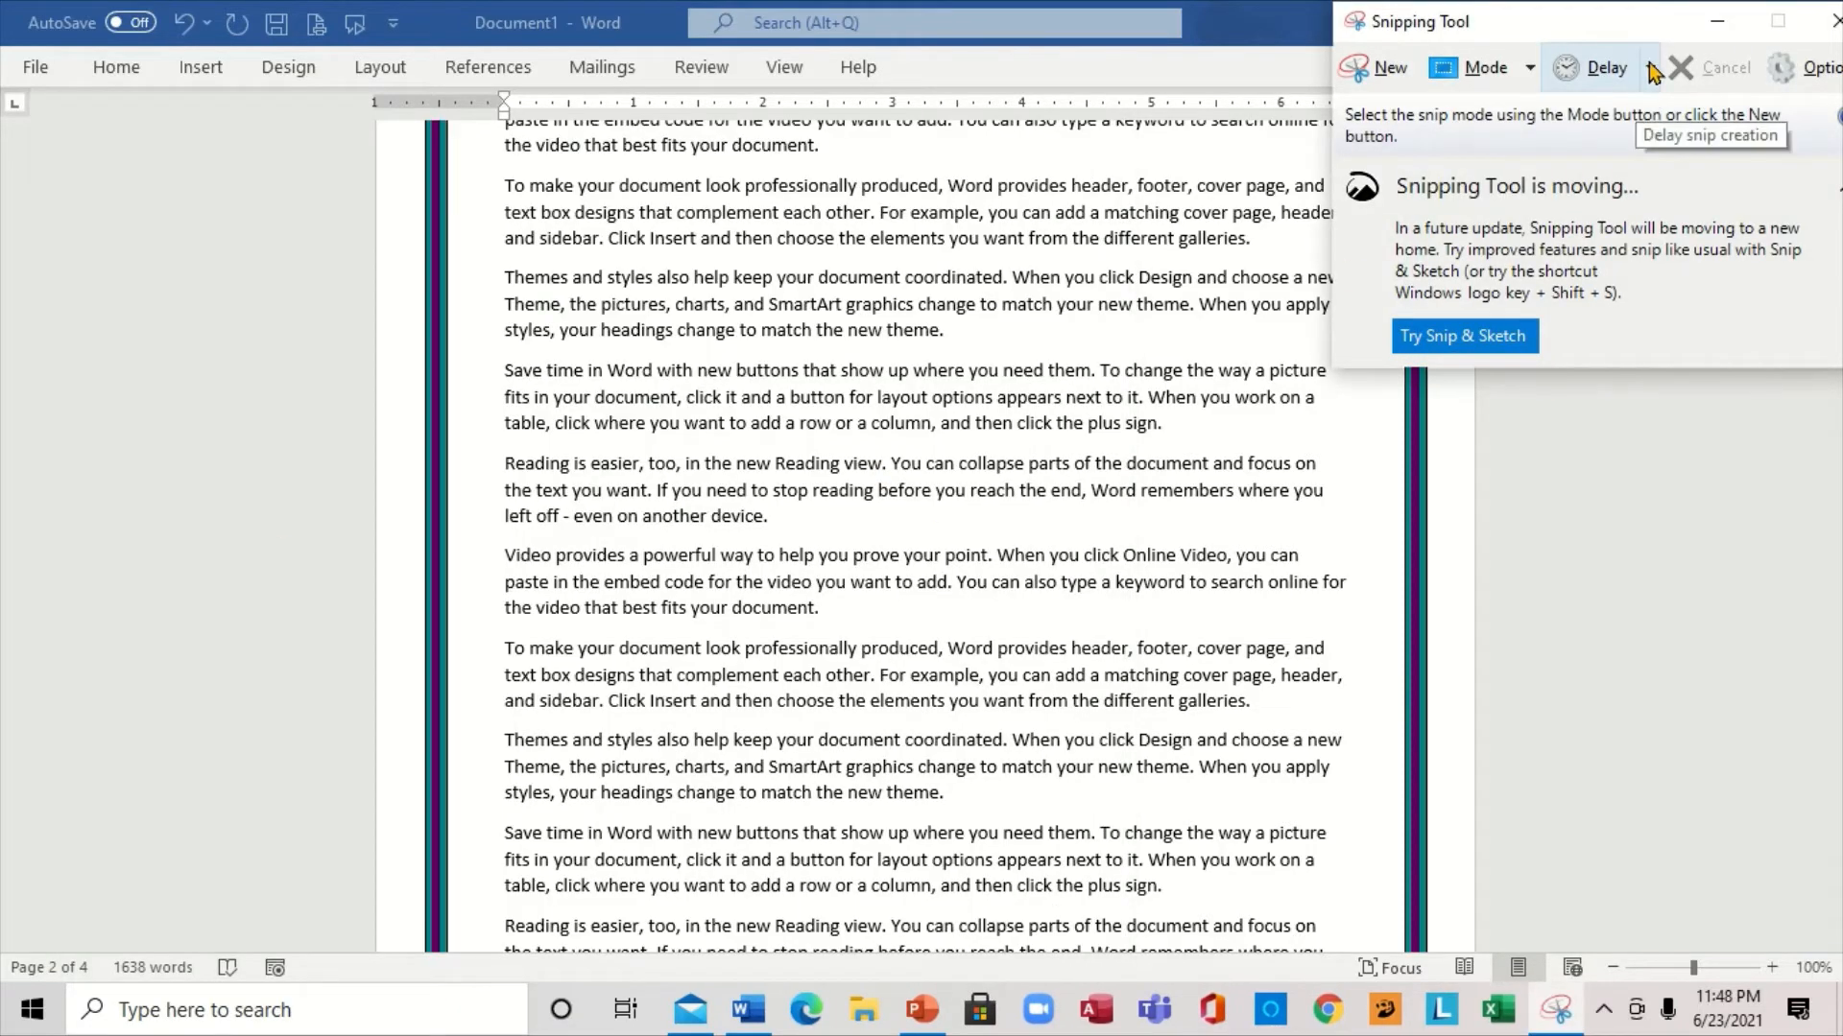
click(1529, 69)
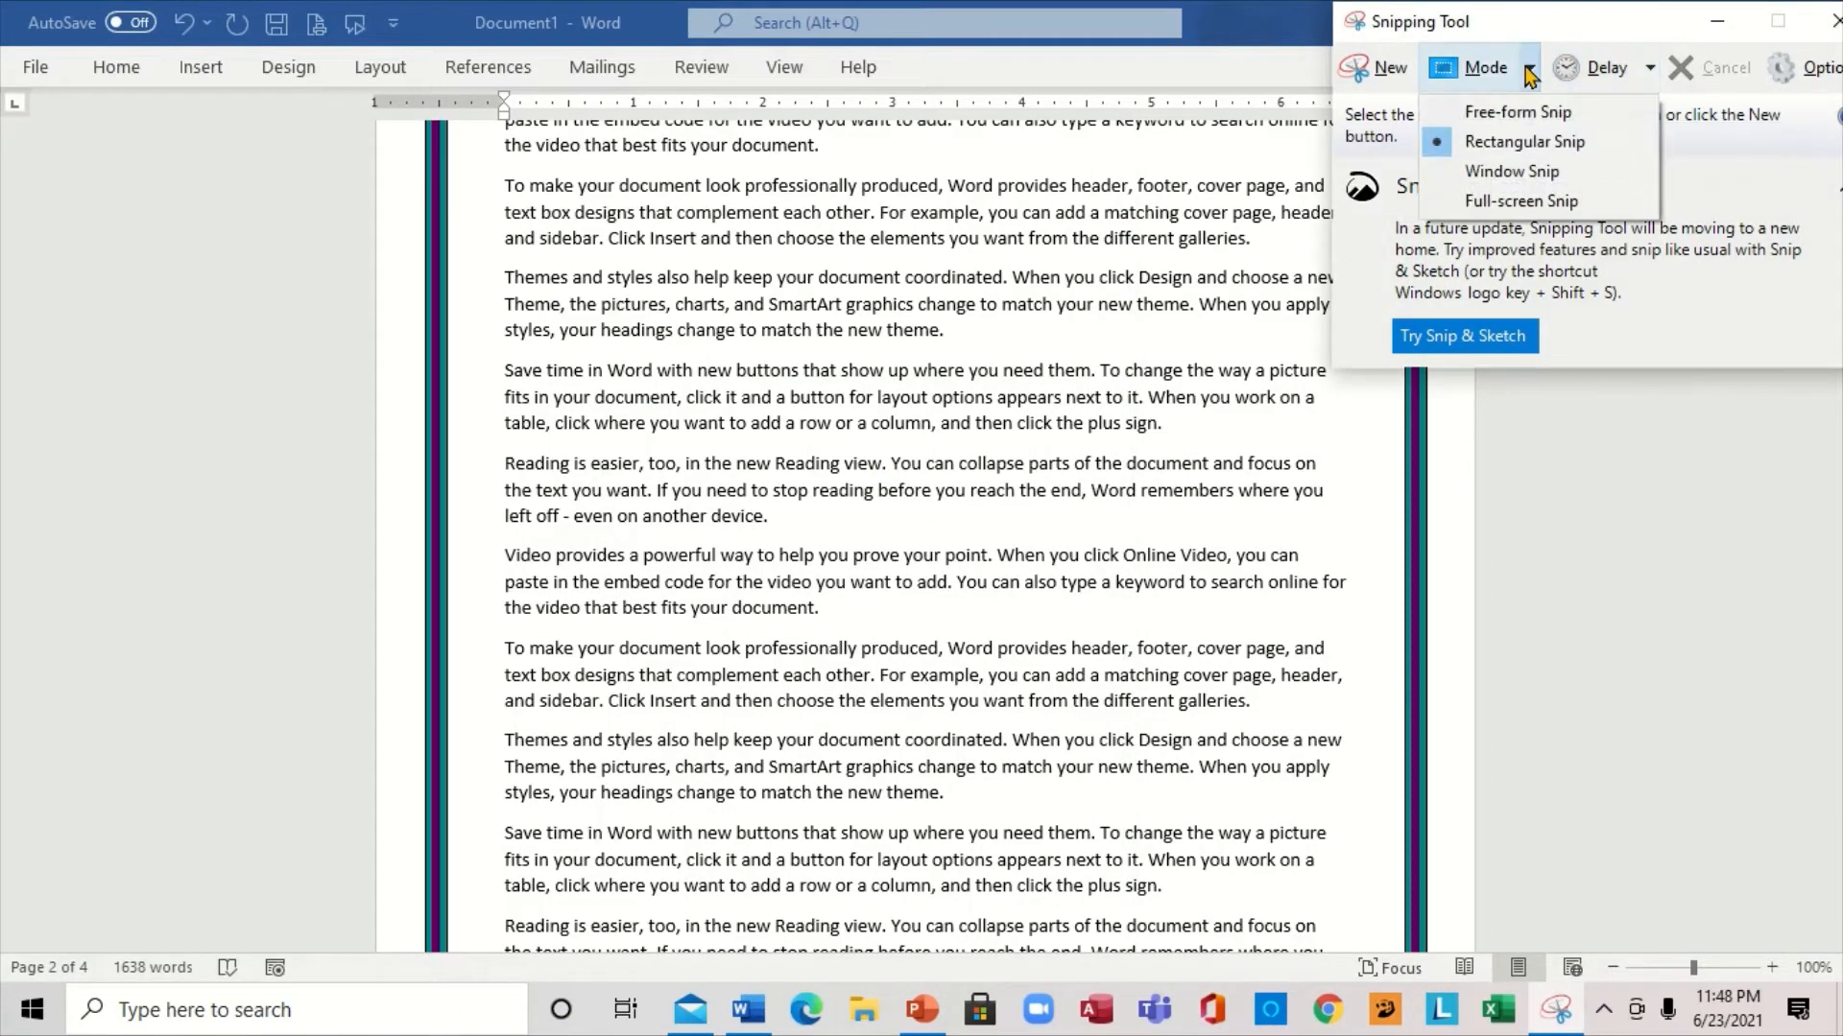
click(1560, 203)
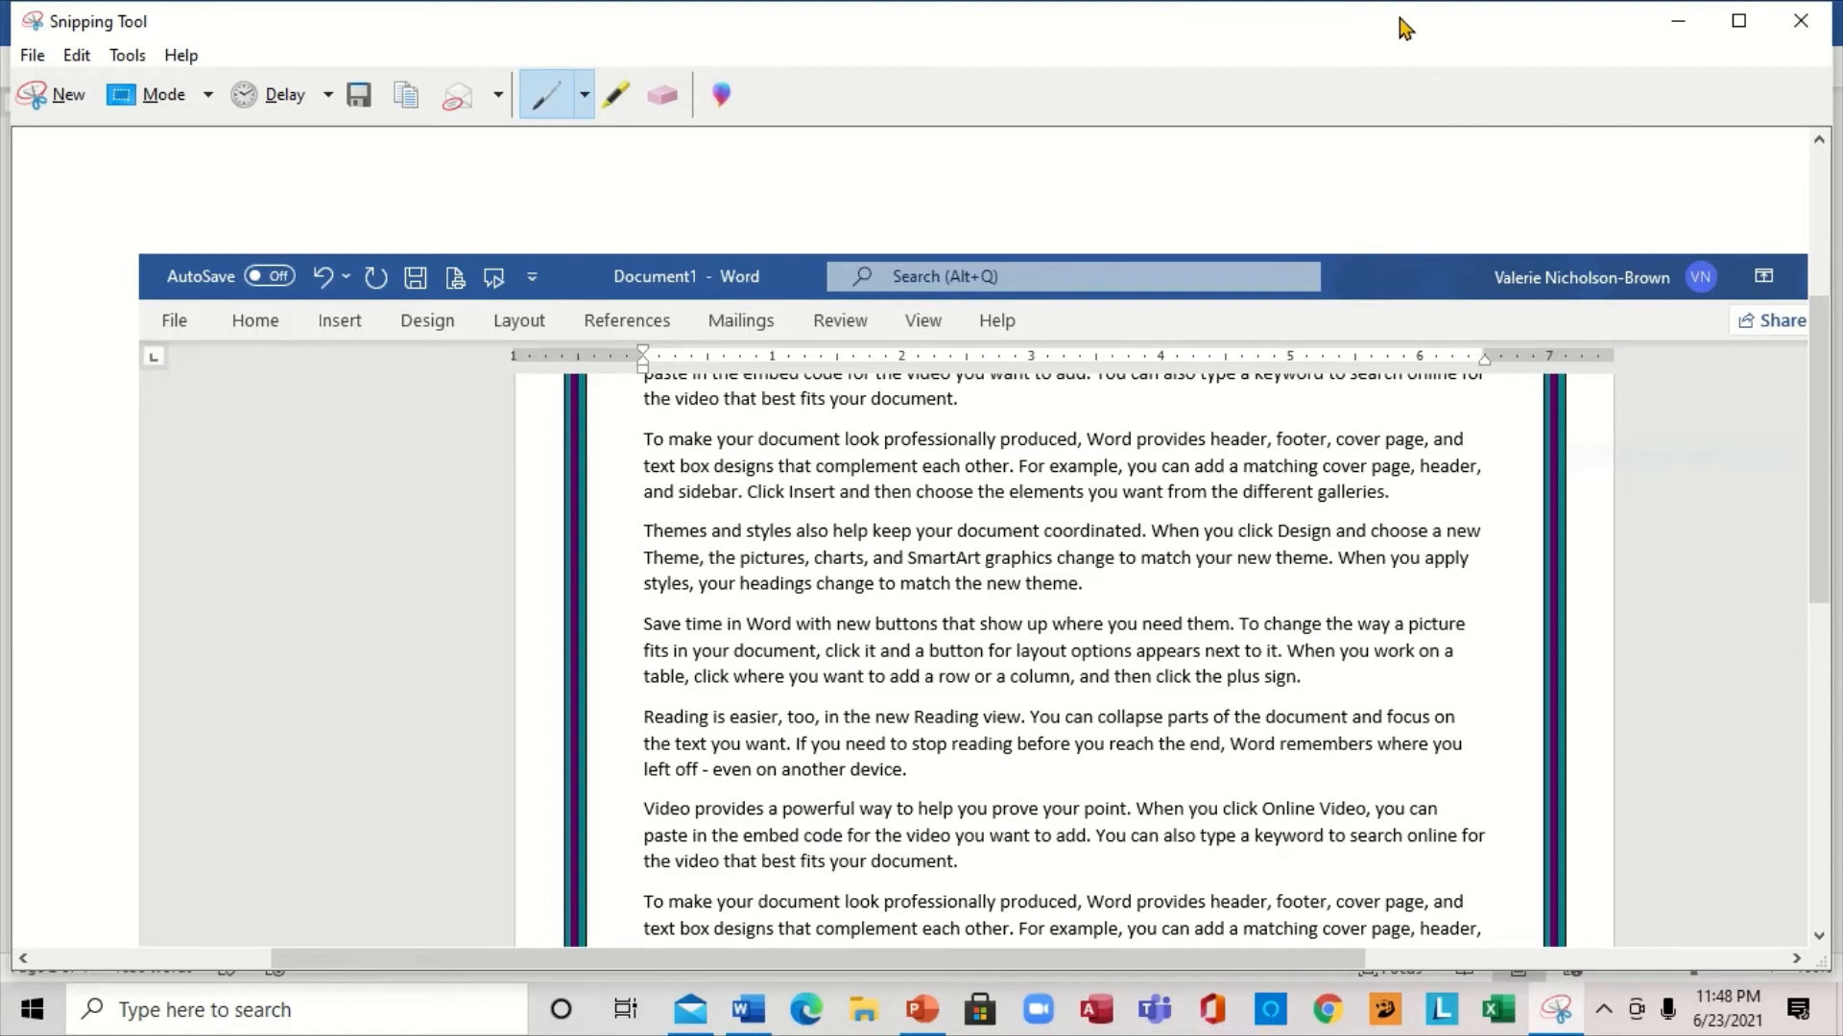
drag(1399, 29, 1277, 2)
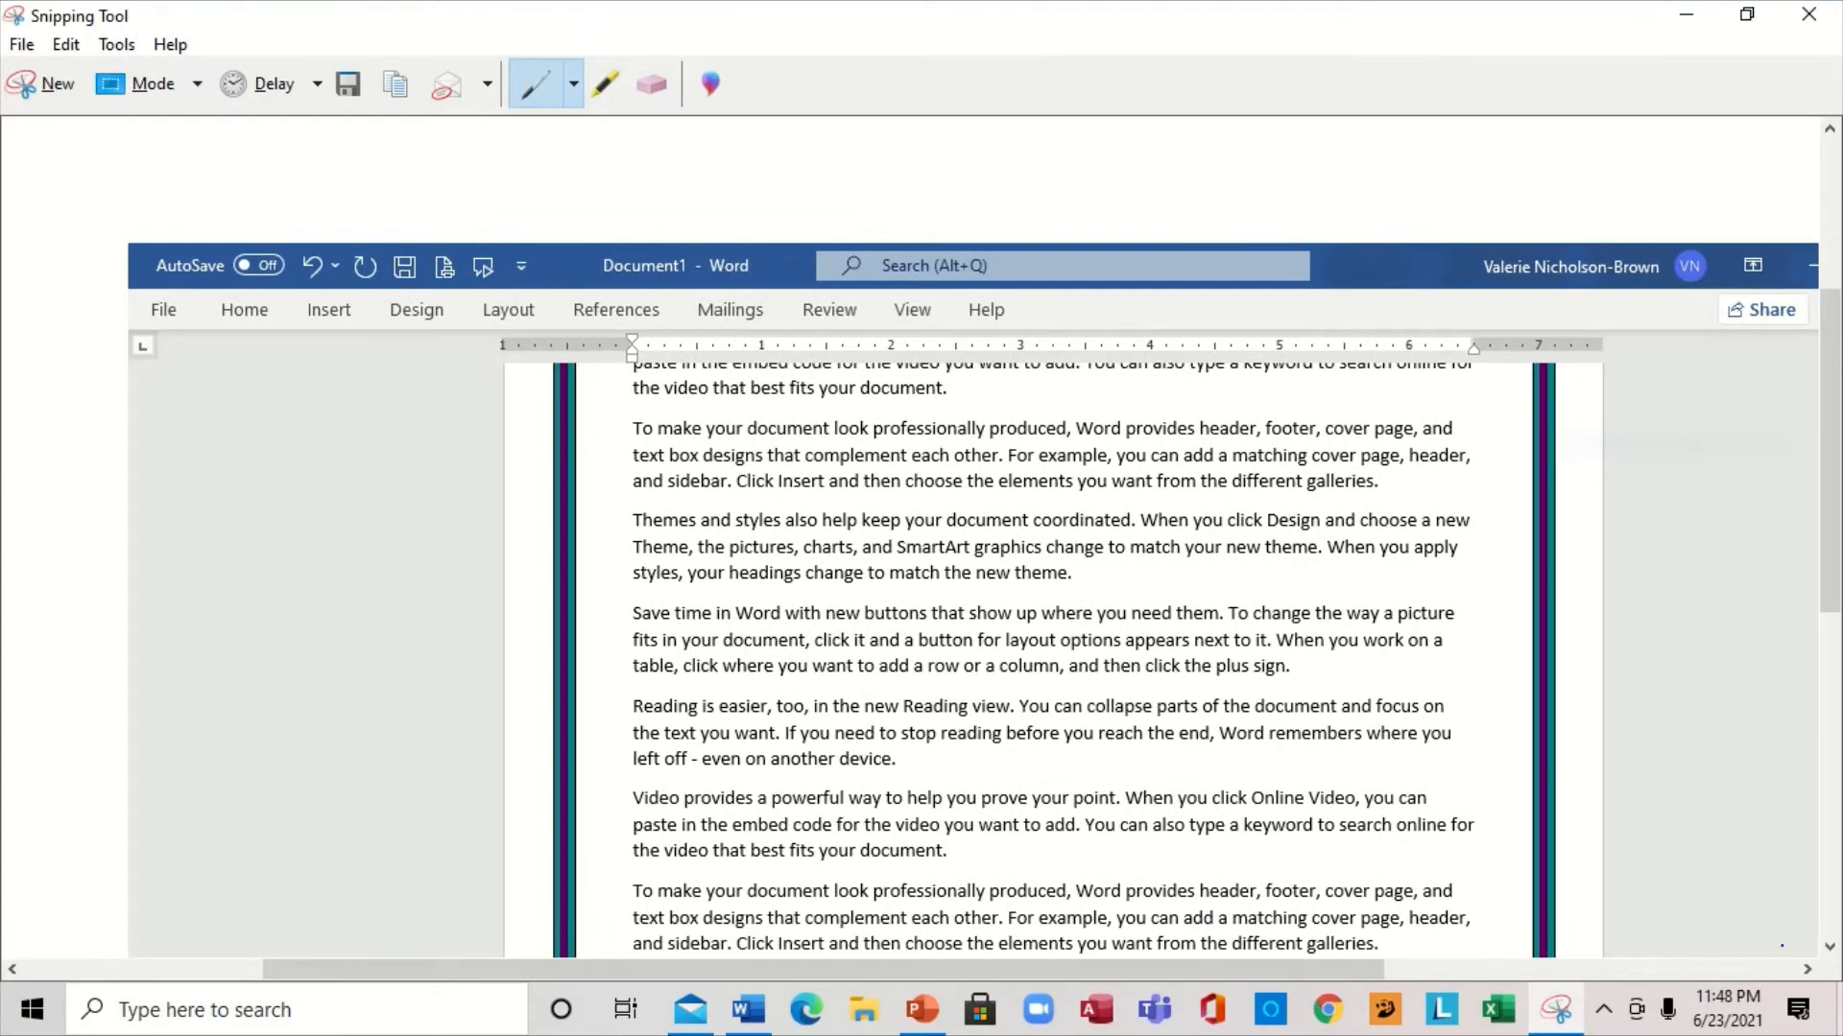
click(1829, 947)
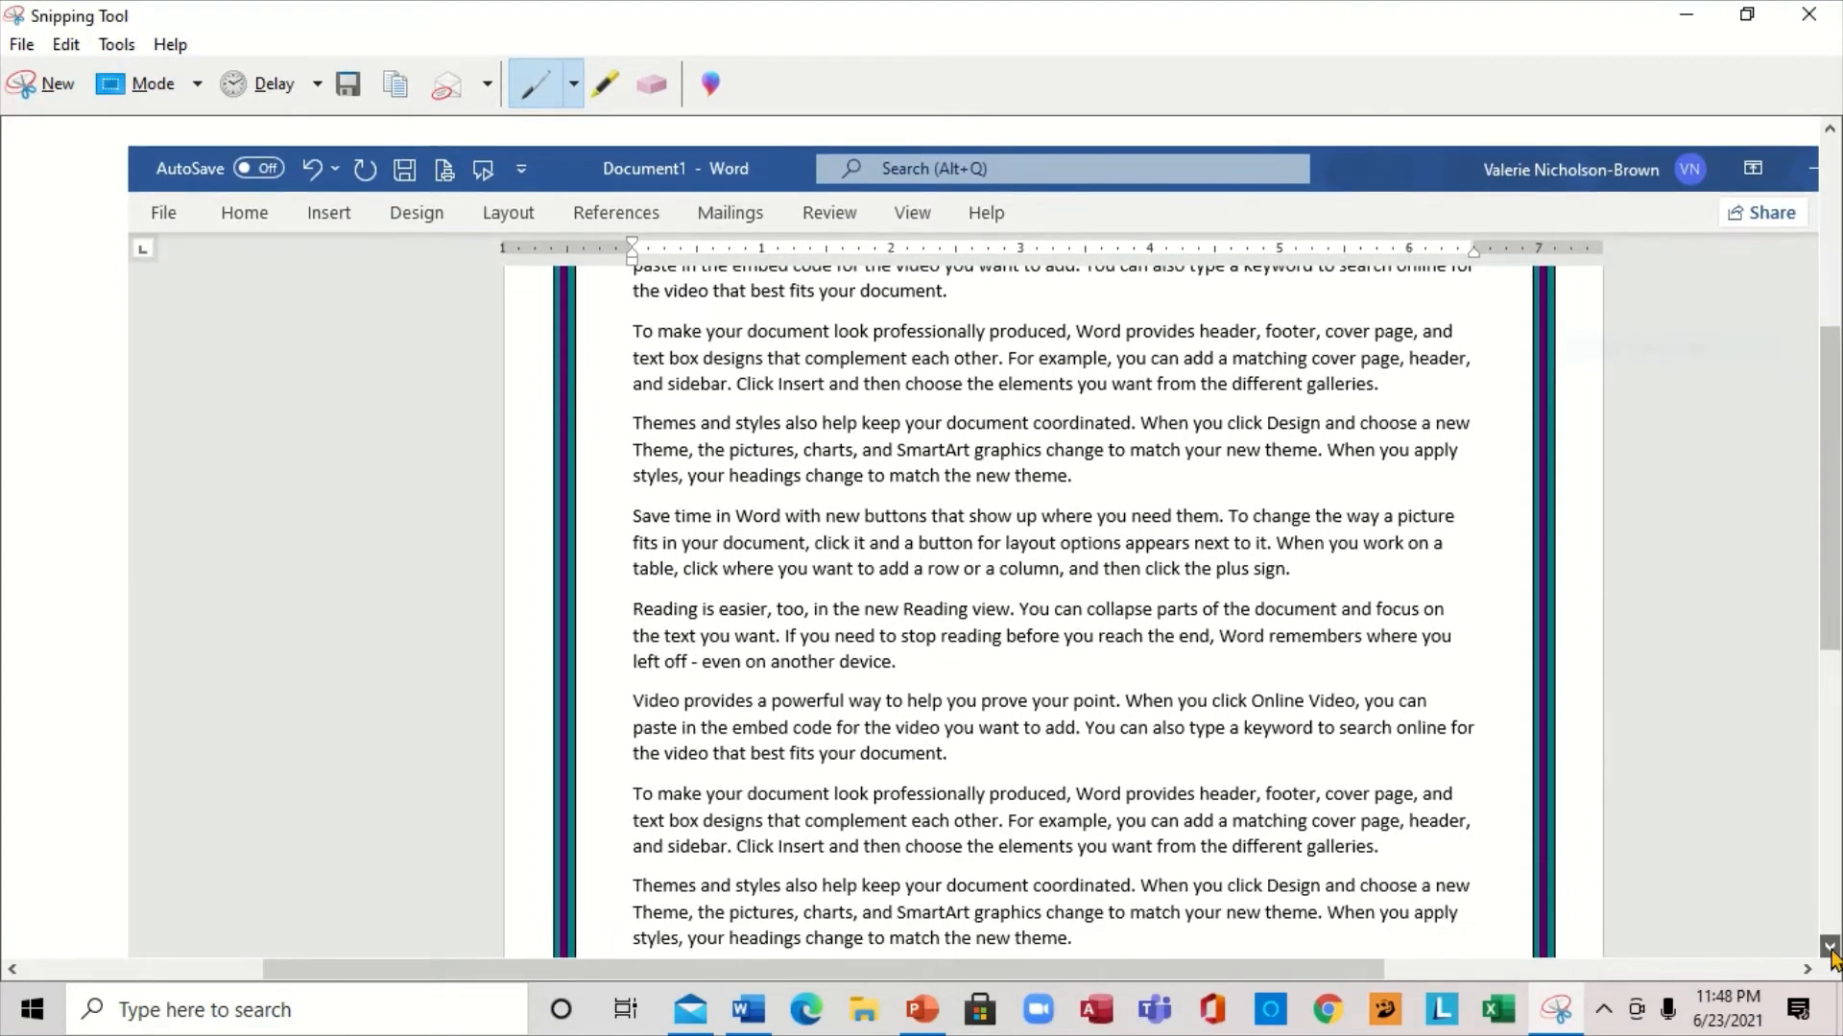
drag(1829, 947, 1829, 947)
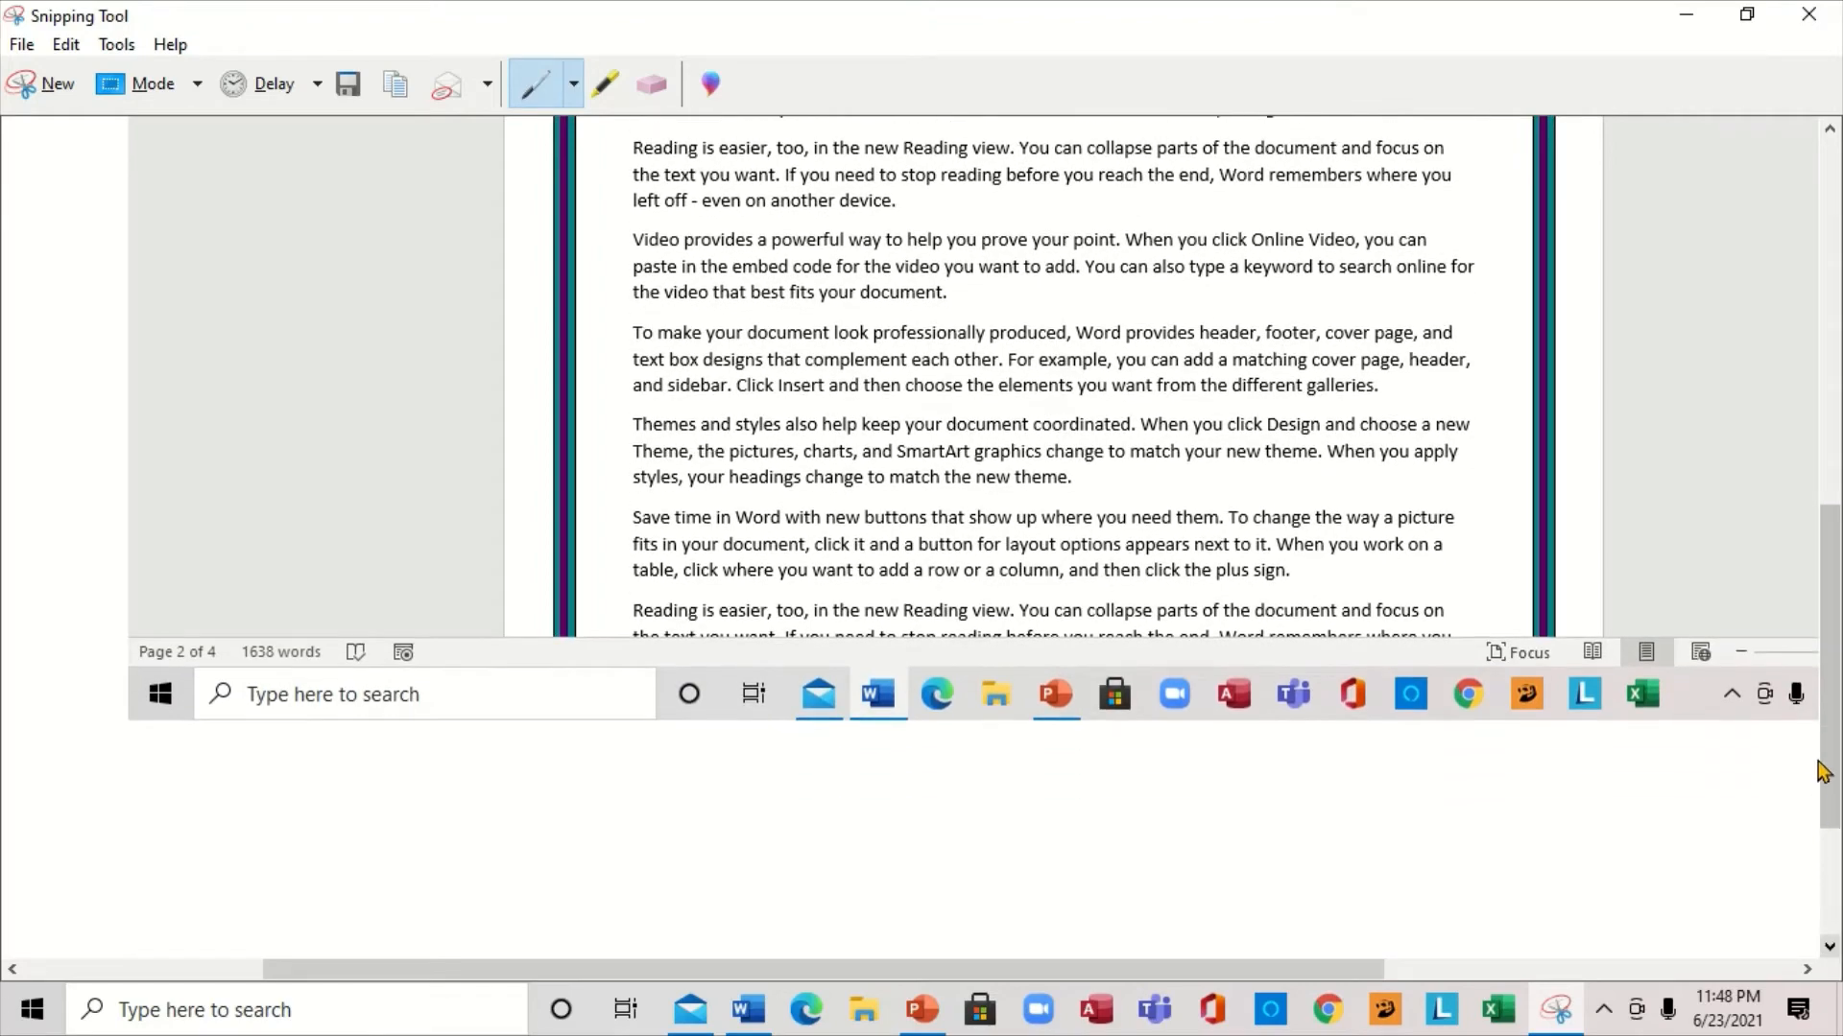
Start saving the full-screen snip as a file and choose the Desktop as its location.
drag(1824, 773, 1790, 571)
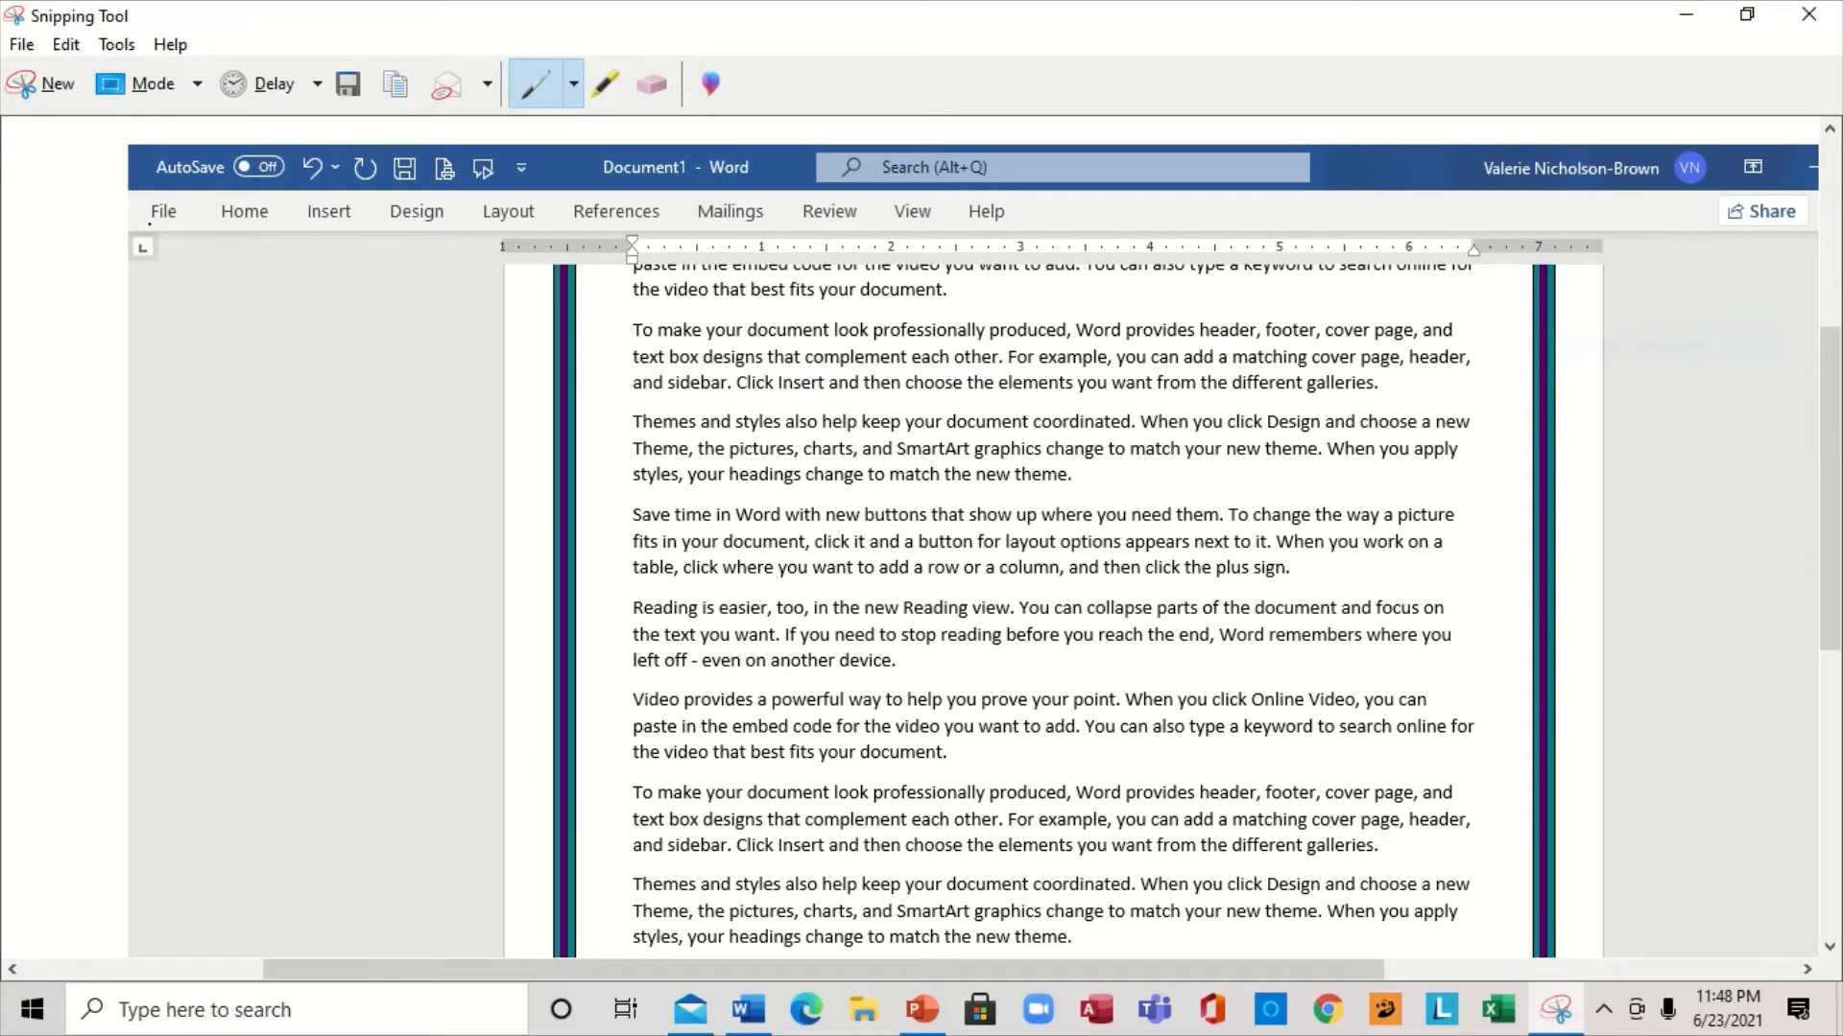
click(11, 46)
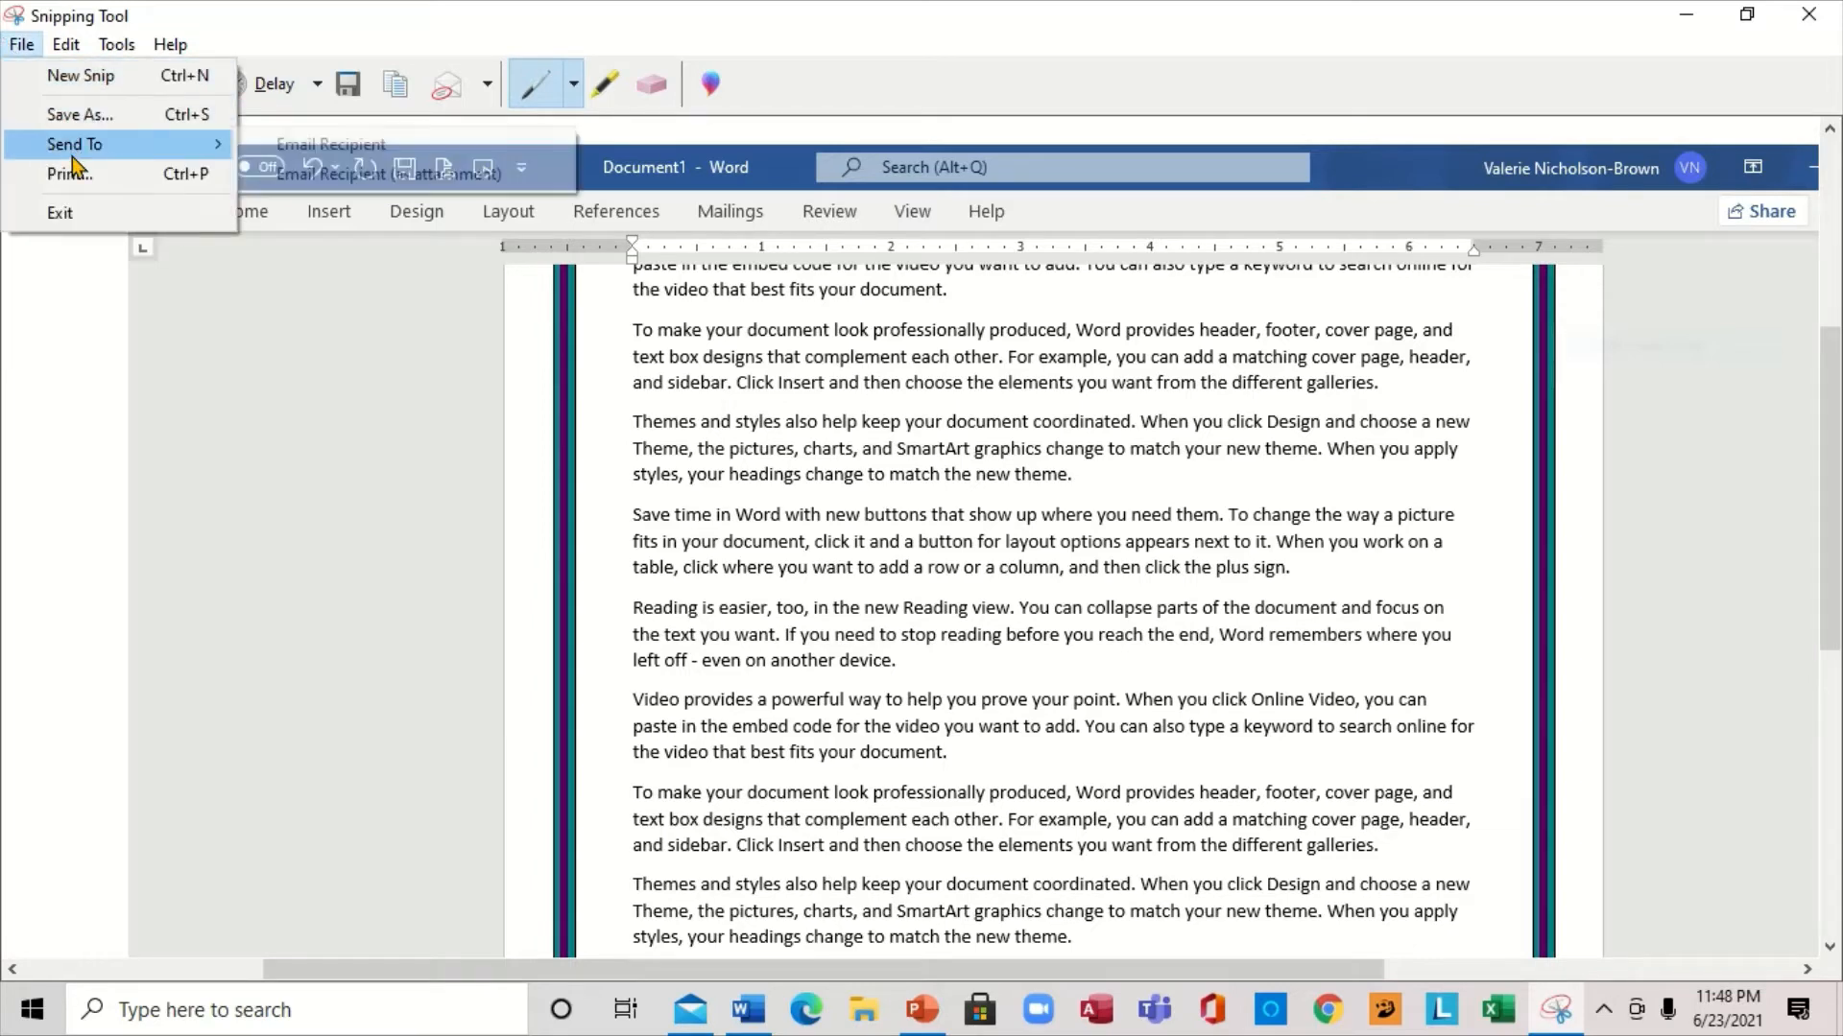
click(76, 115)
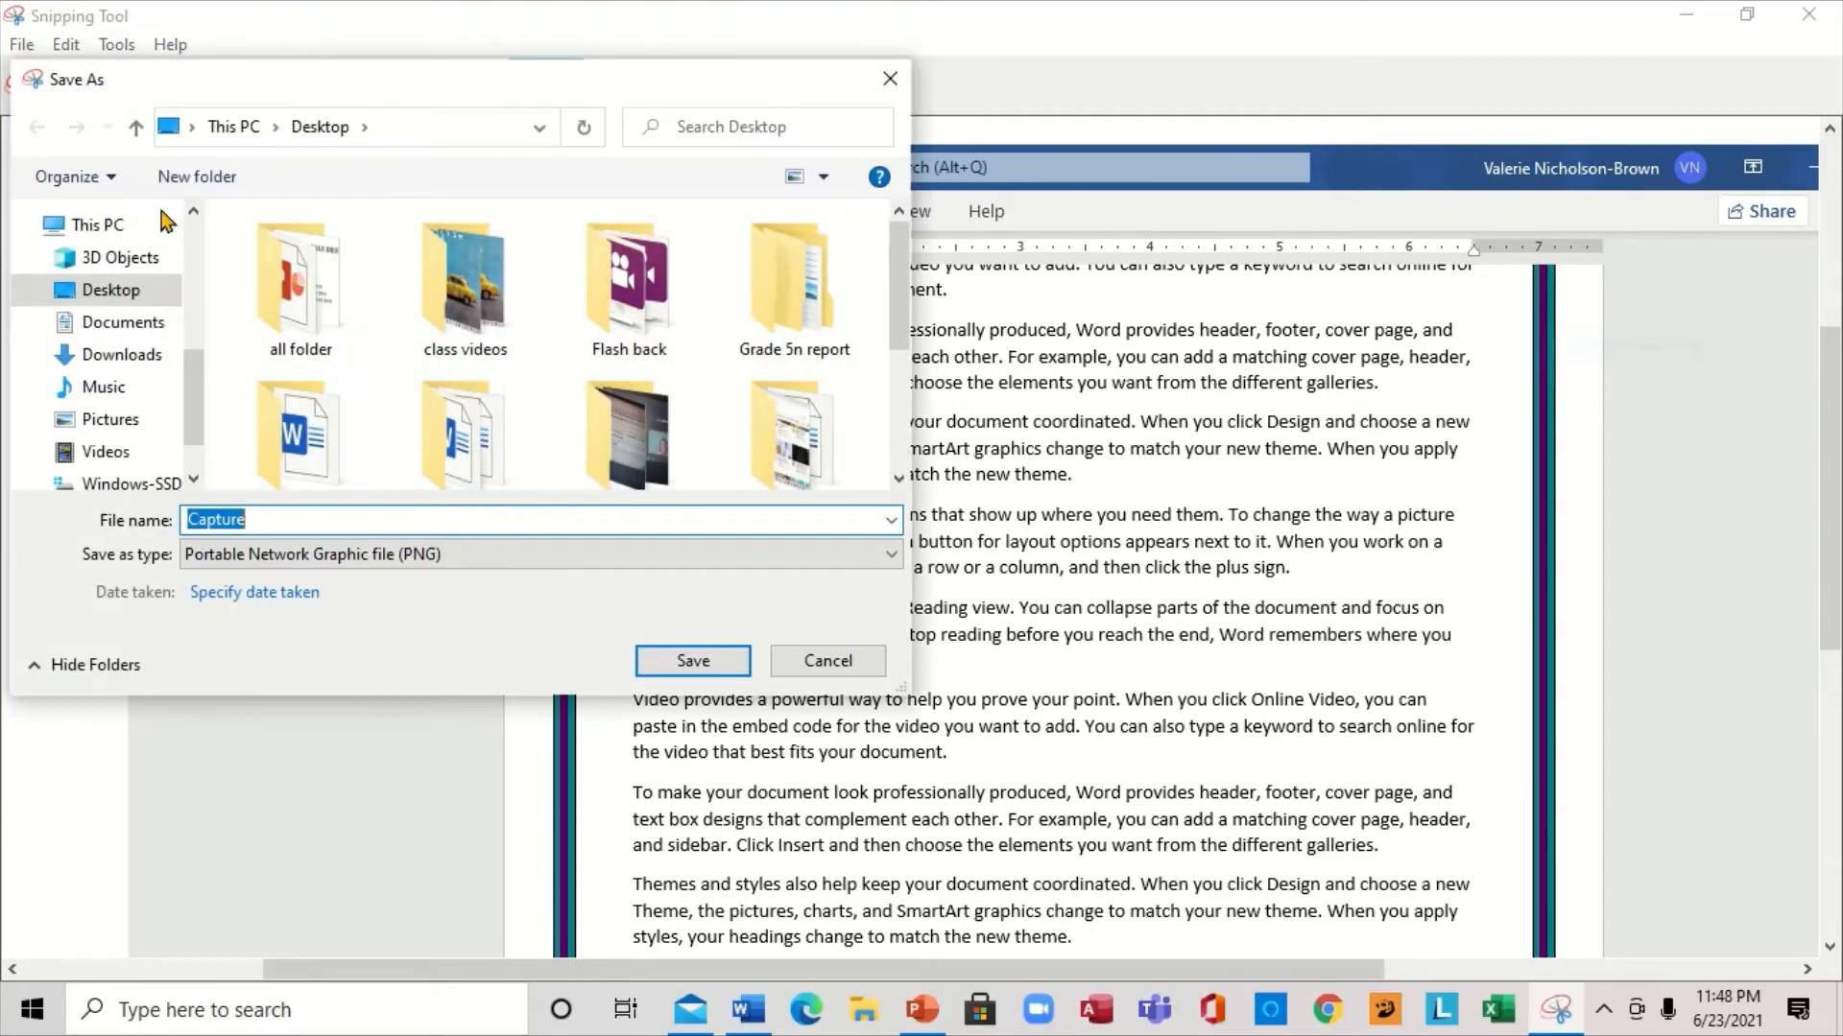
click(193, 212)
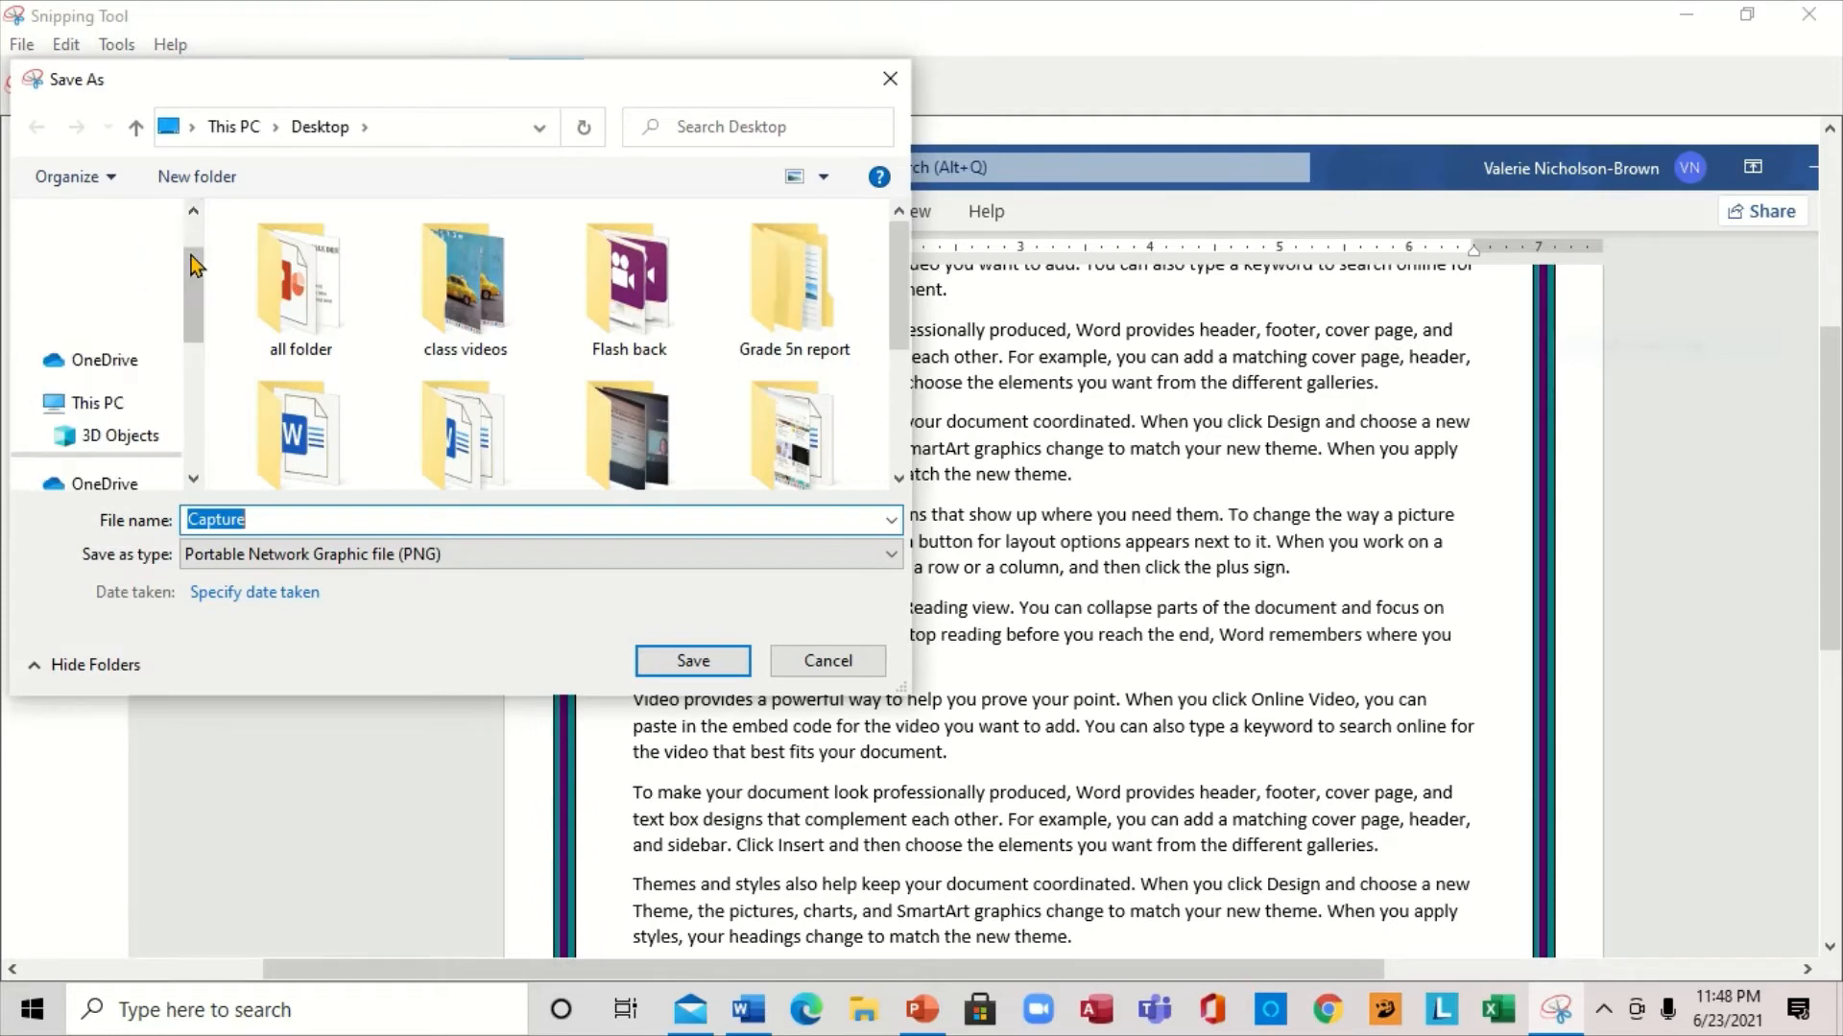
scroll(192, 255, up, 4)
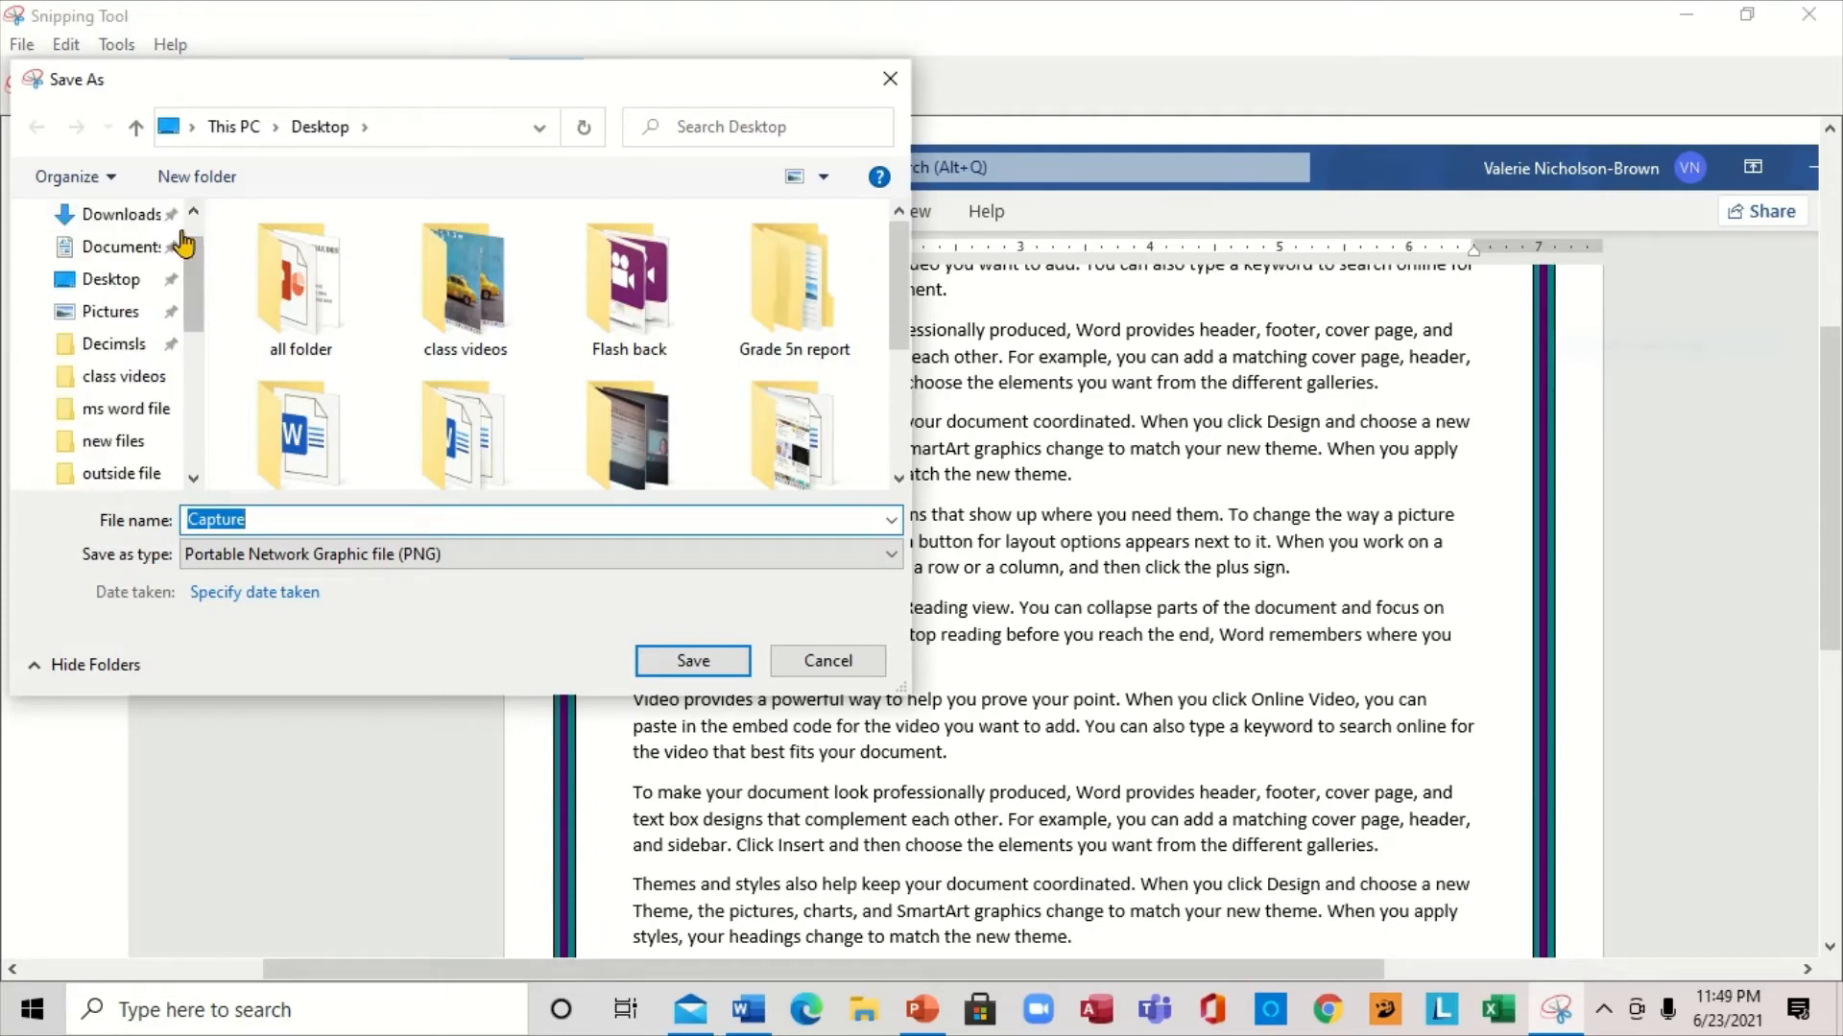
click(112, 280)
Name the full-screen snip document, save it as a PNG file, and close Snipping Tool.
click(268, 516)
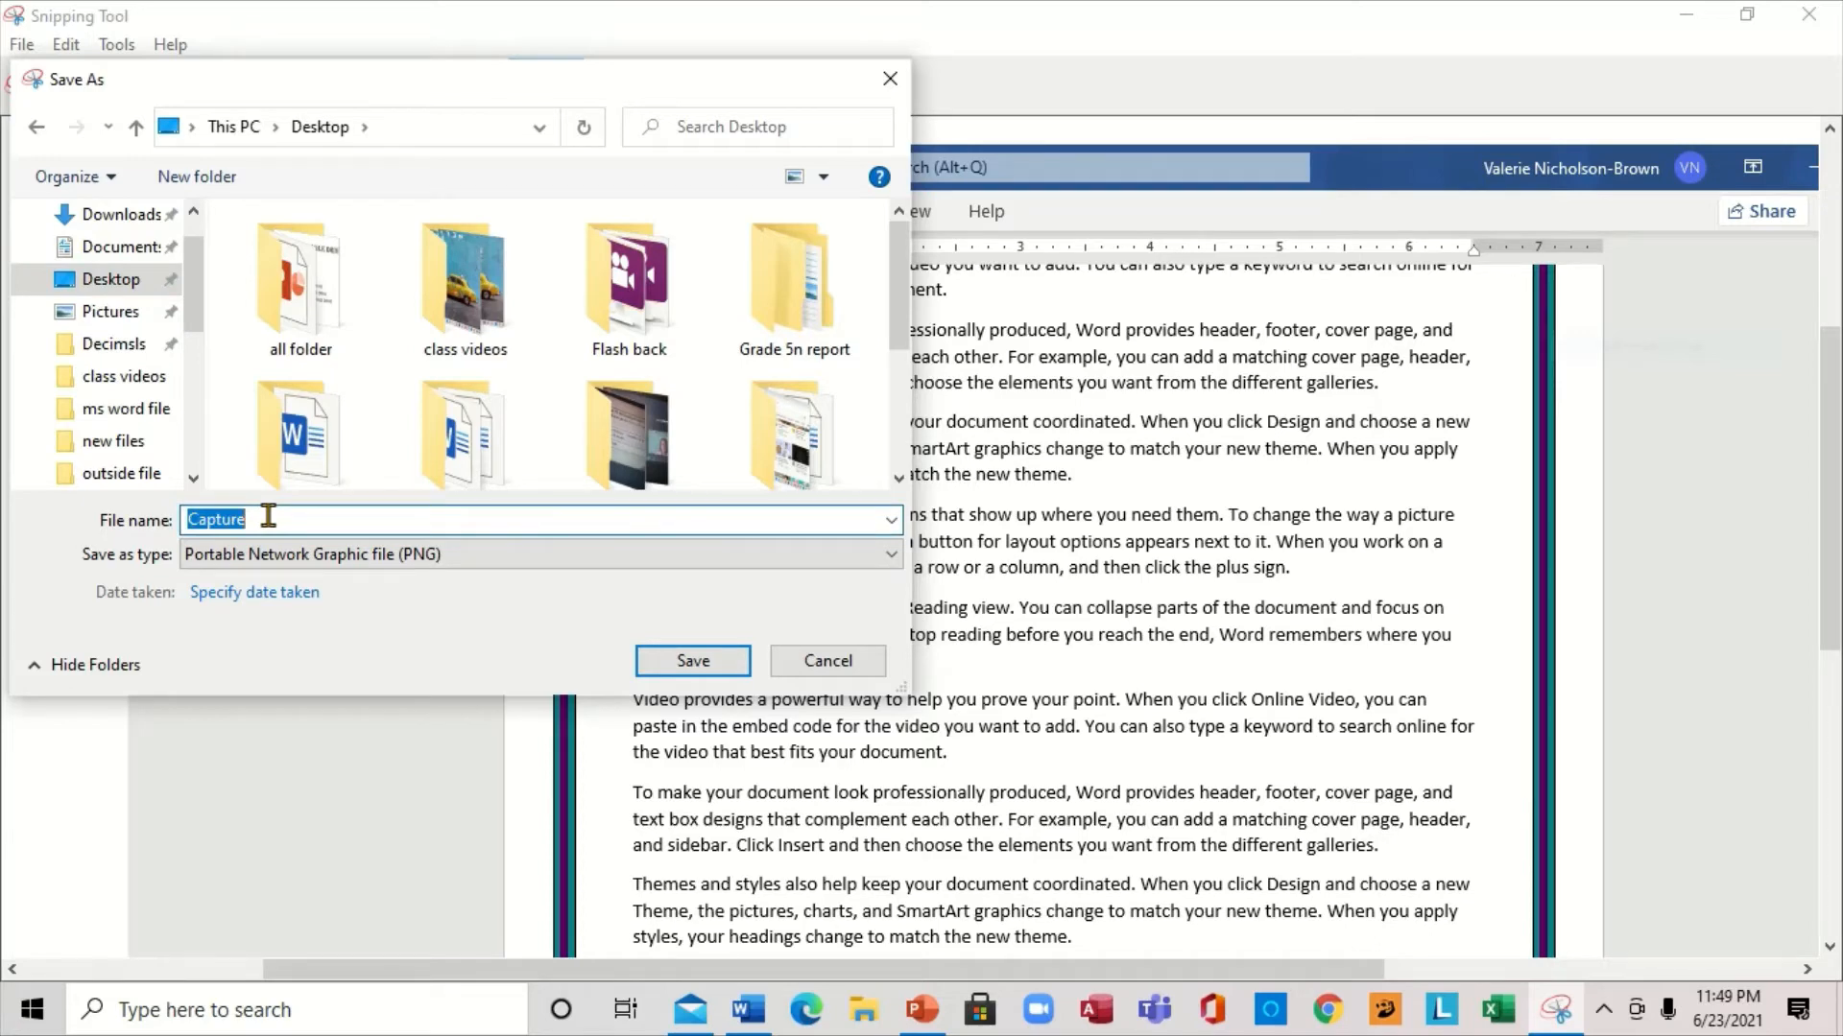
text(d)
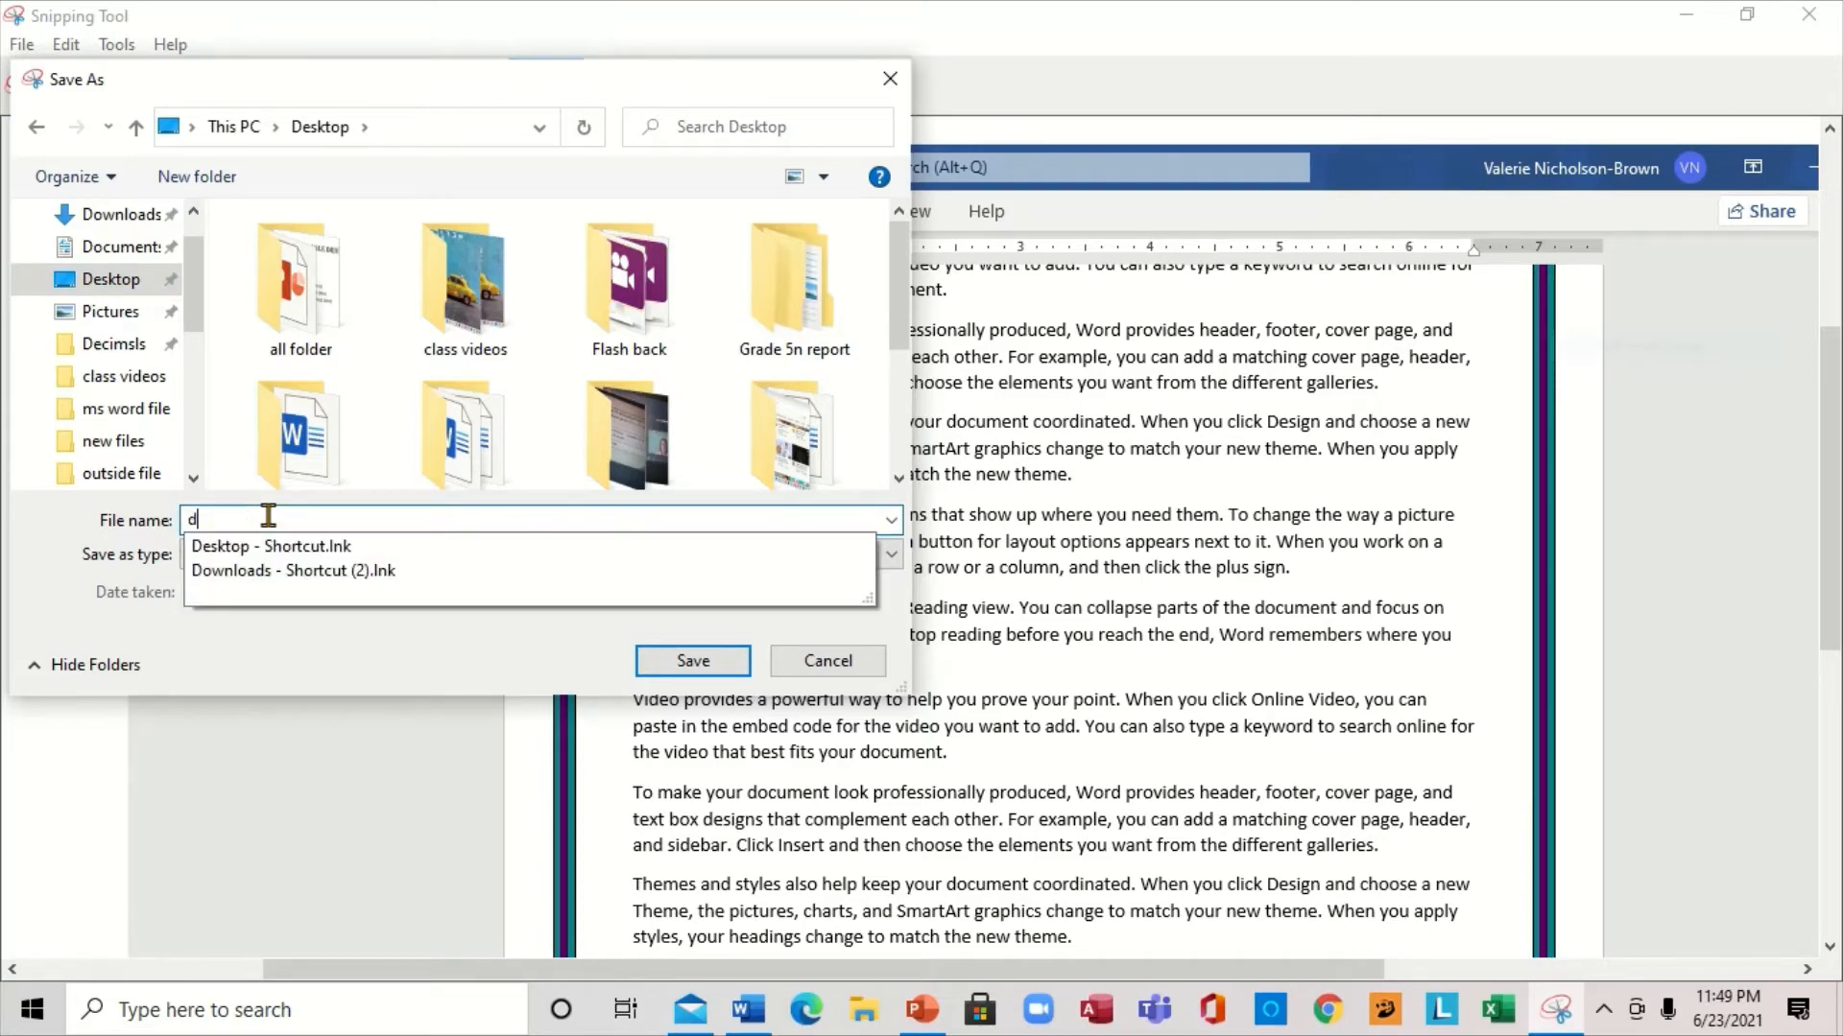
text(oc)
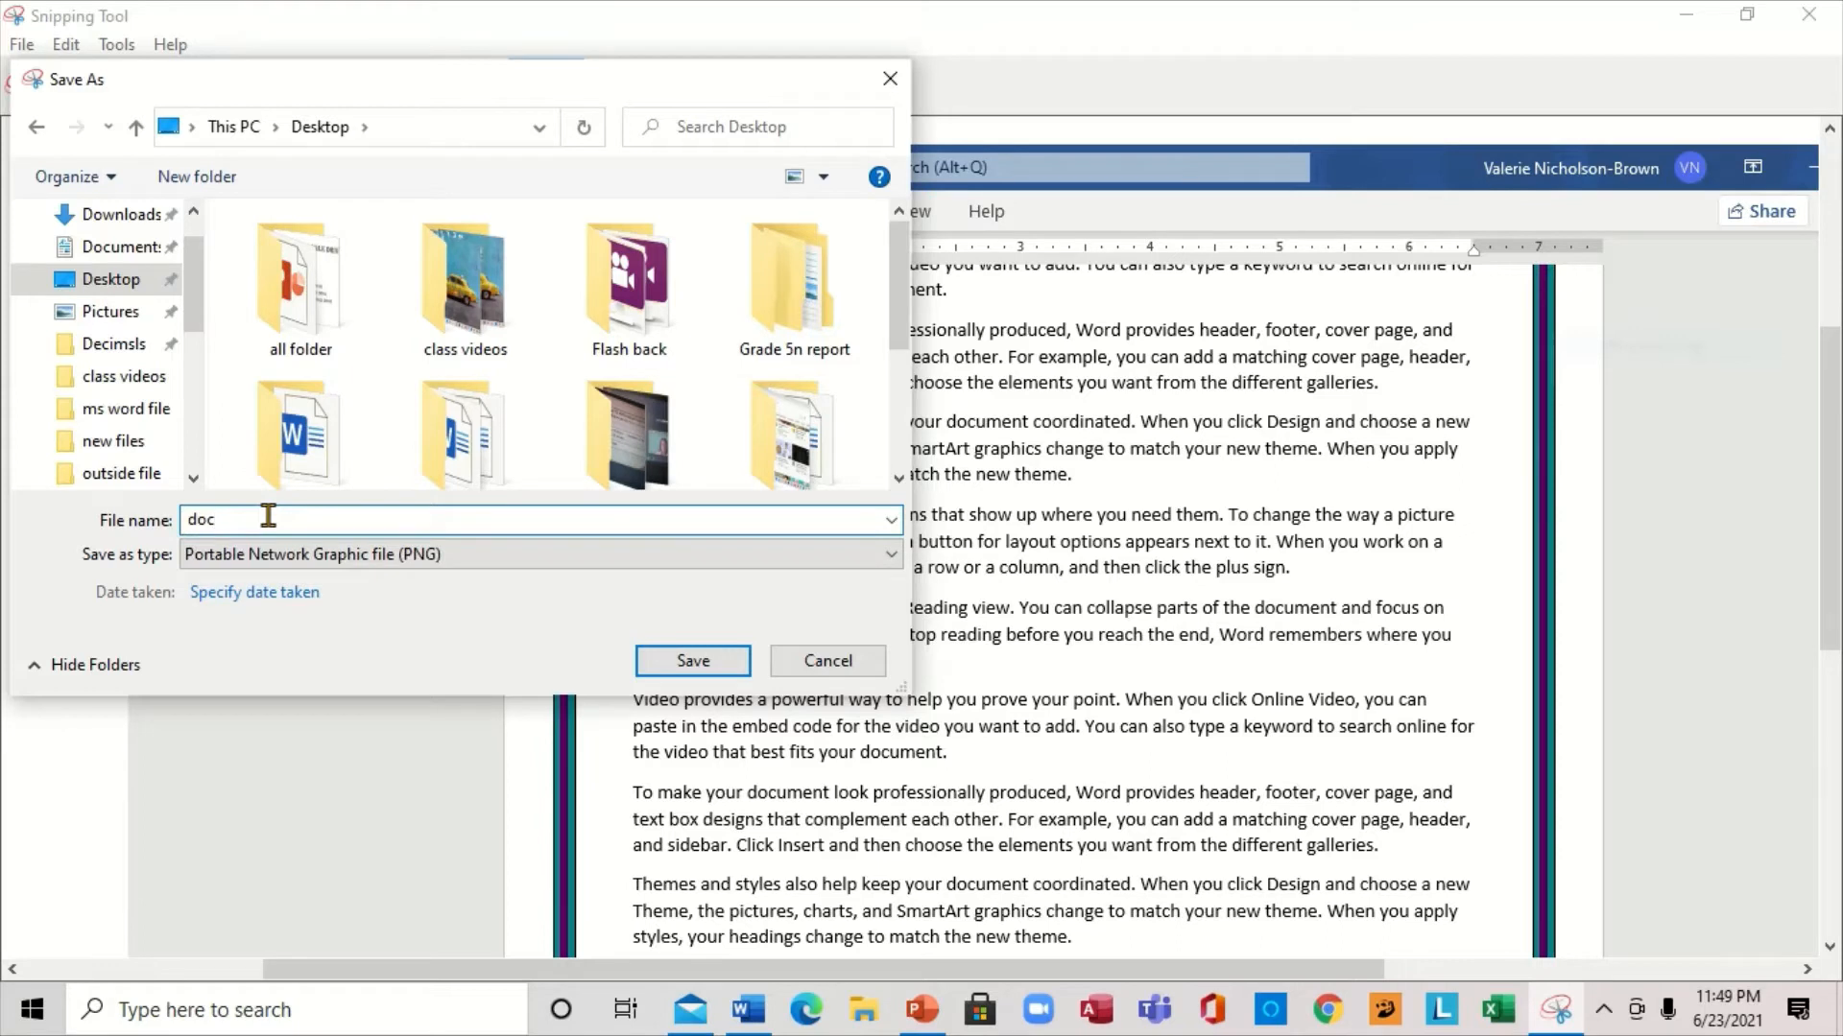
text(ument)
click(698, 659)
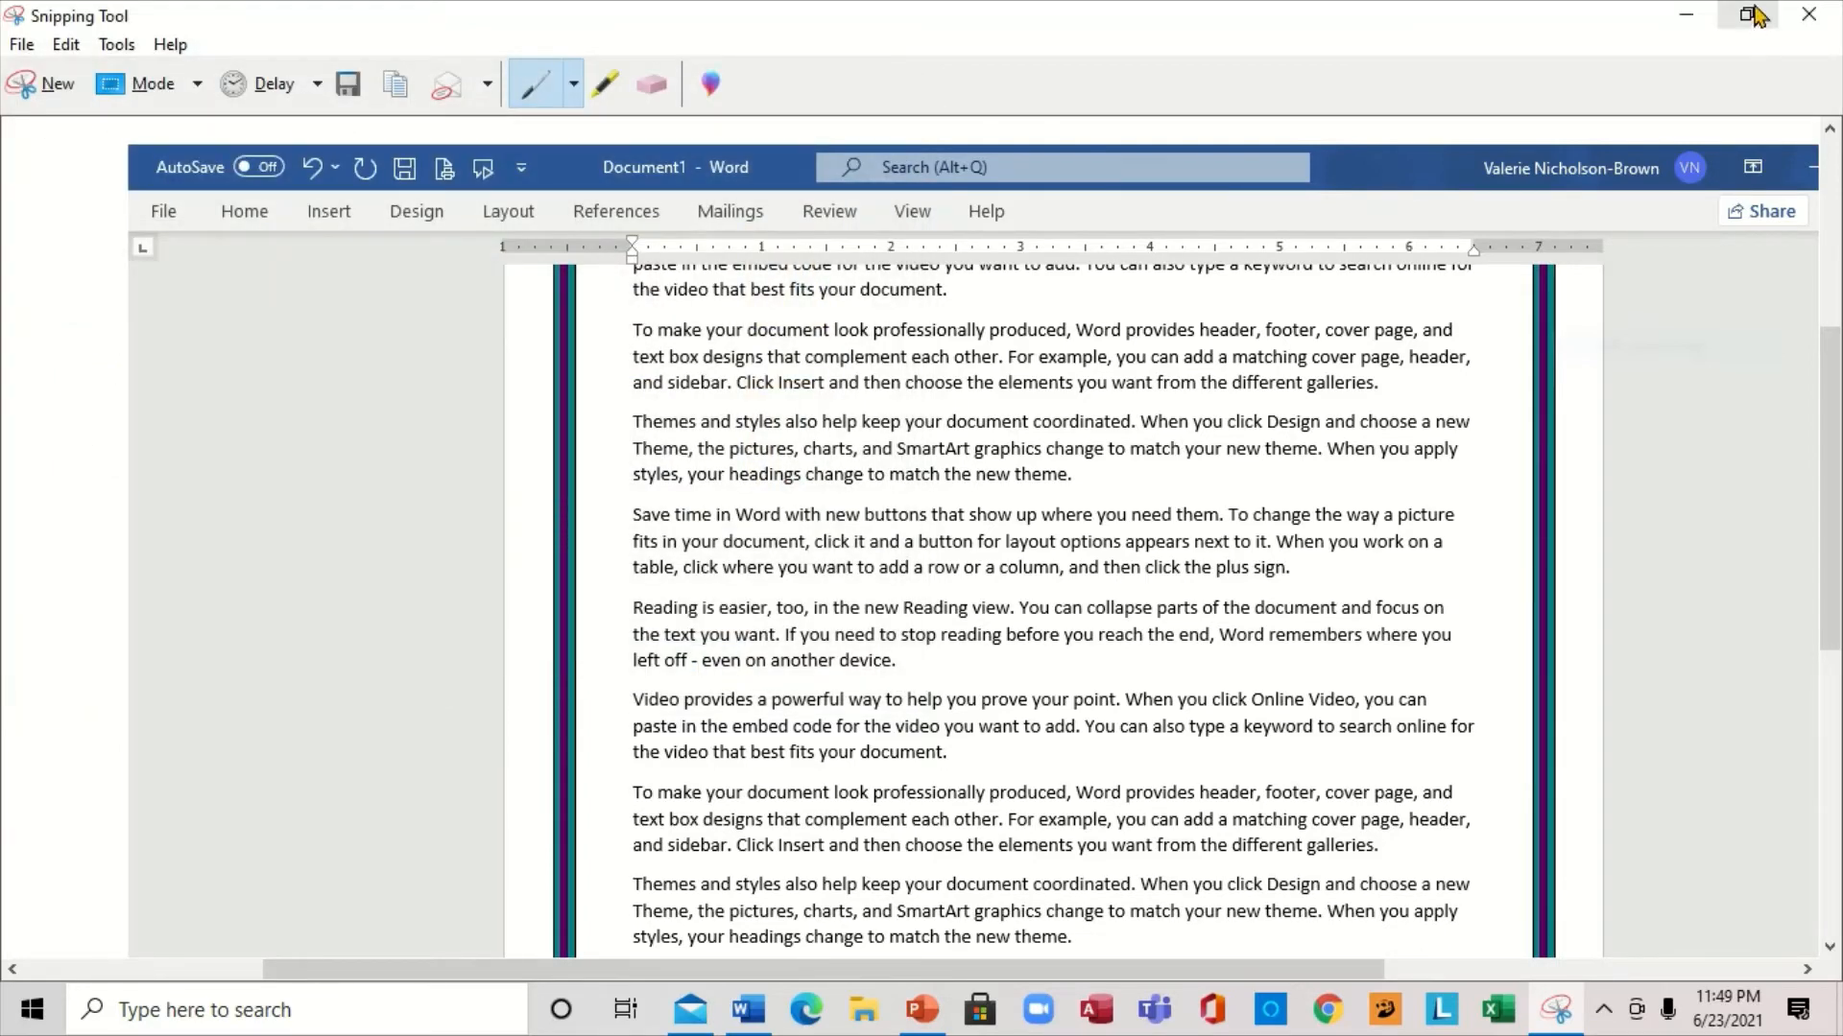
click(1808, 13)
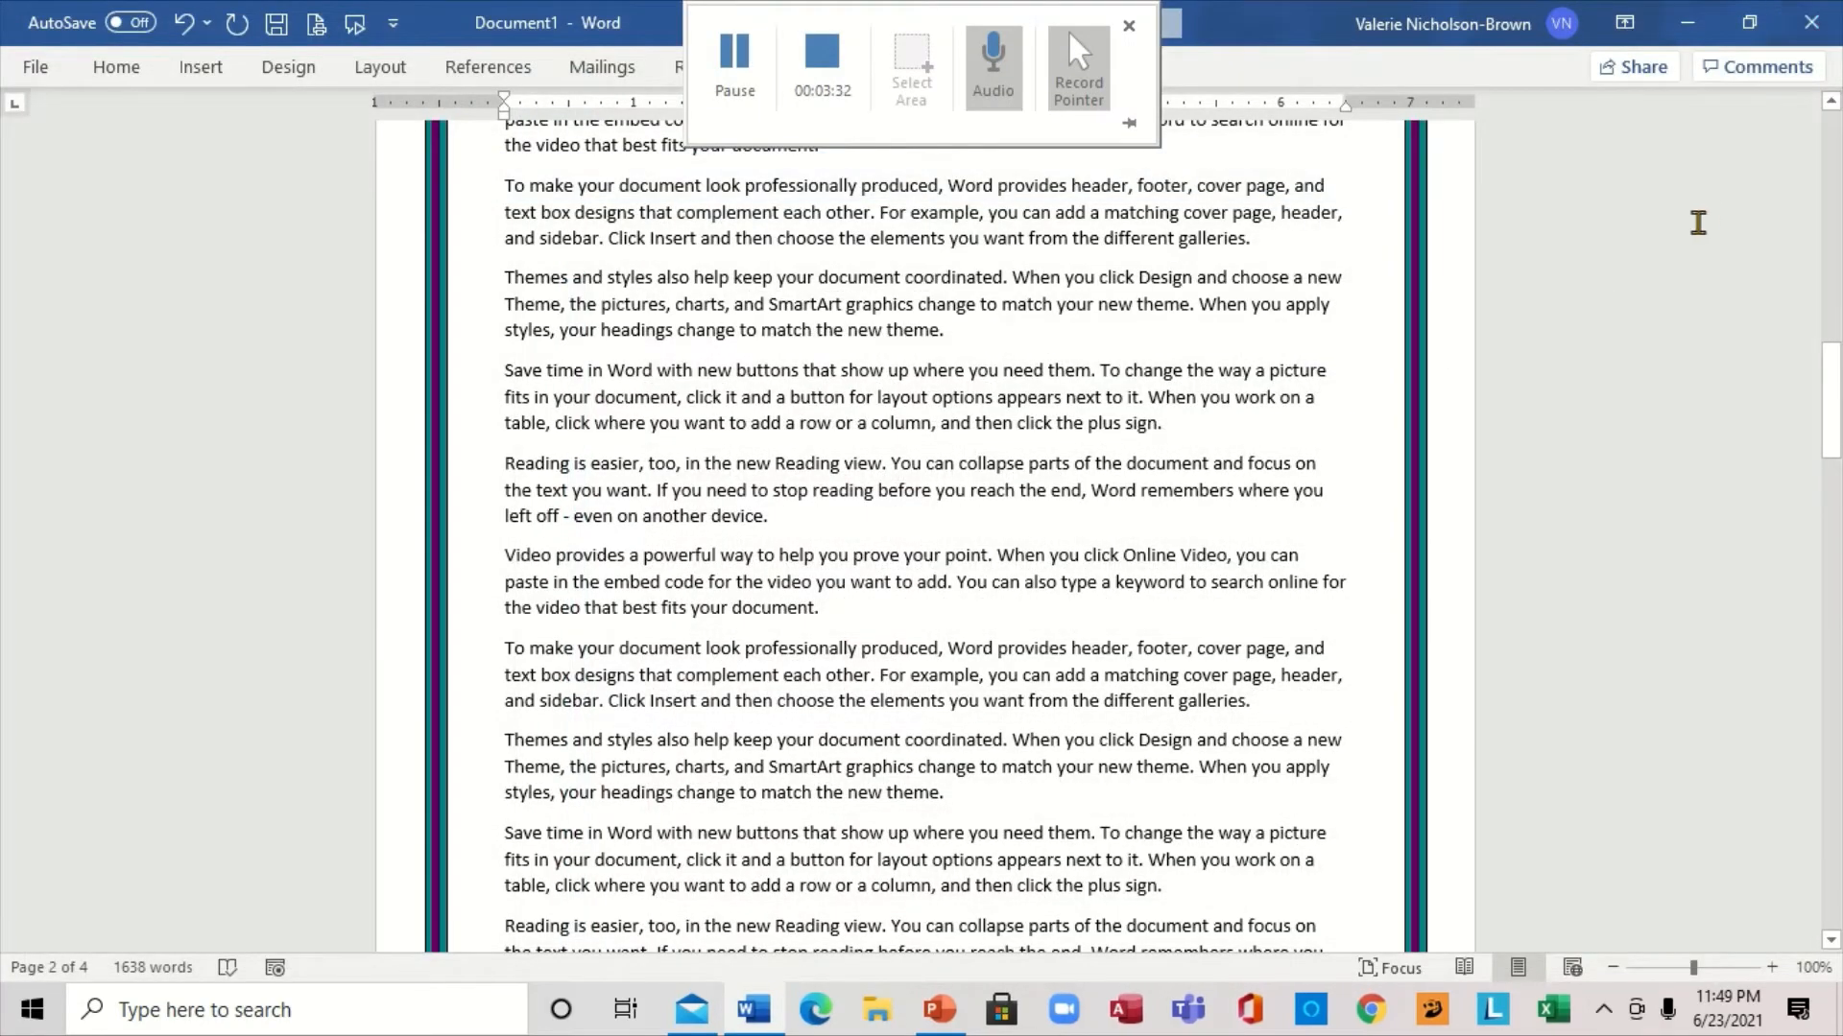
Minimize Word to check the saved photo and document images on the desktop, and return to the Word document.
click(1688, 23)
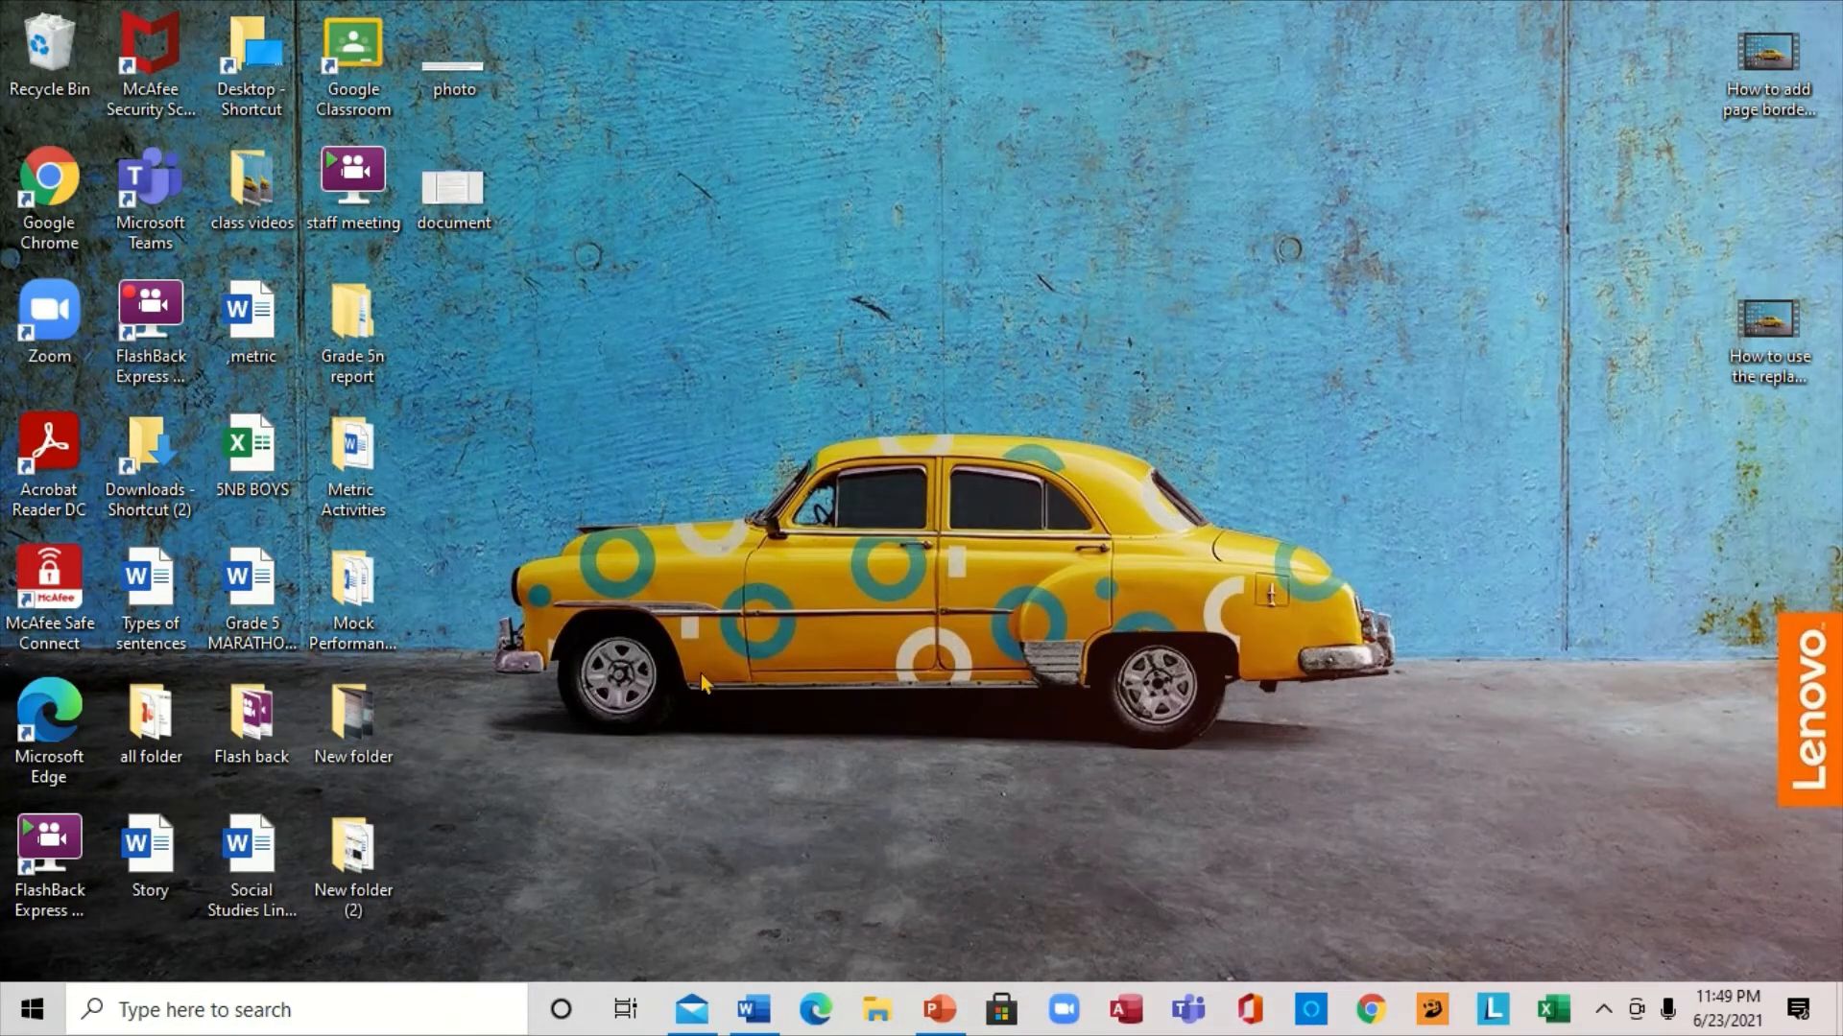
mouse_move(758, 1015)
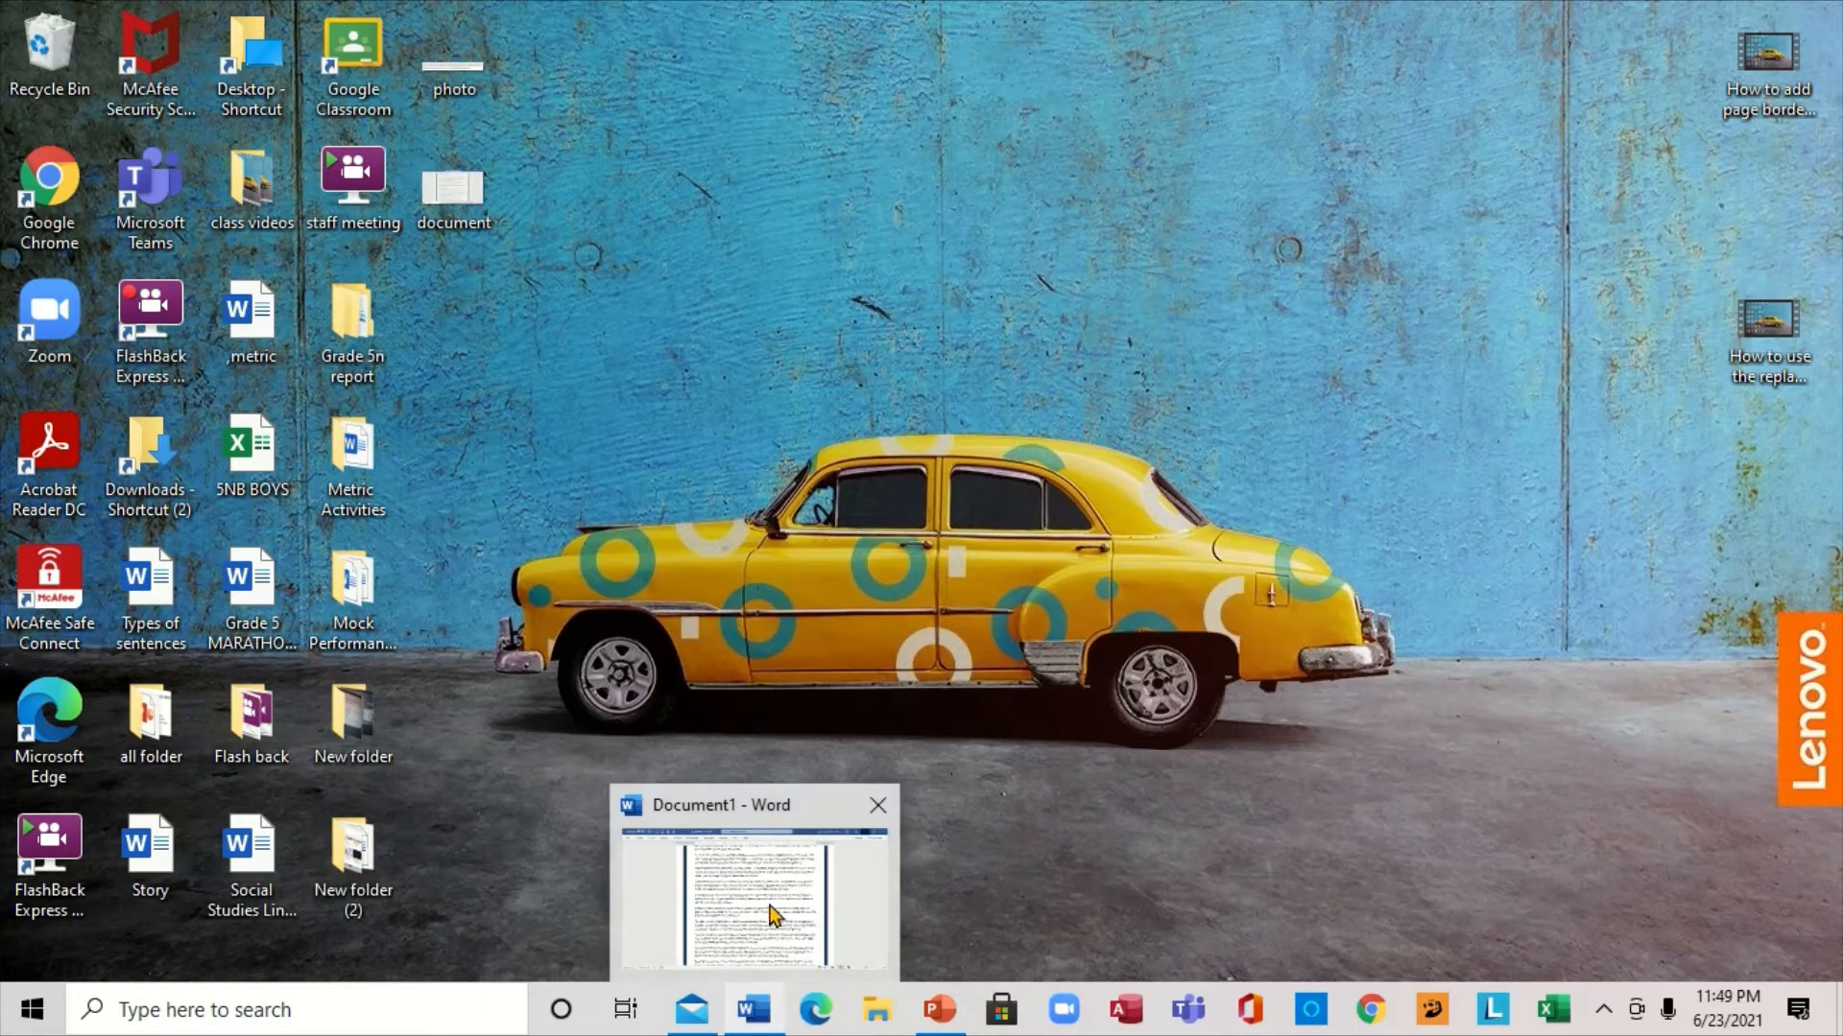
click(773, 913)
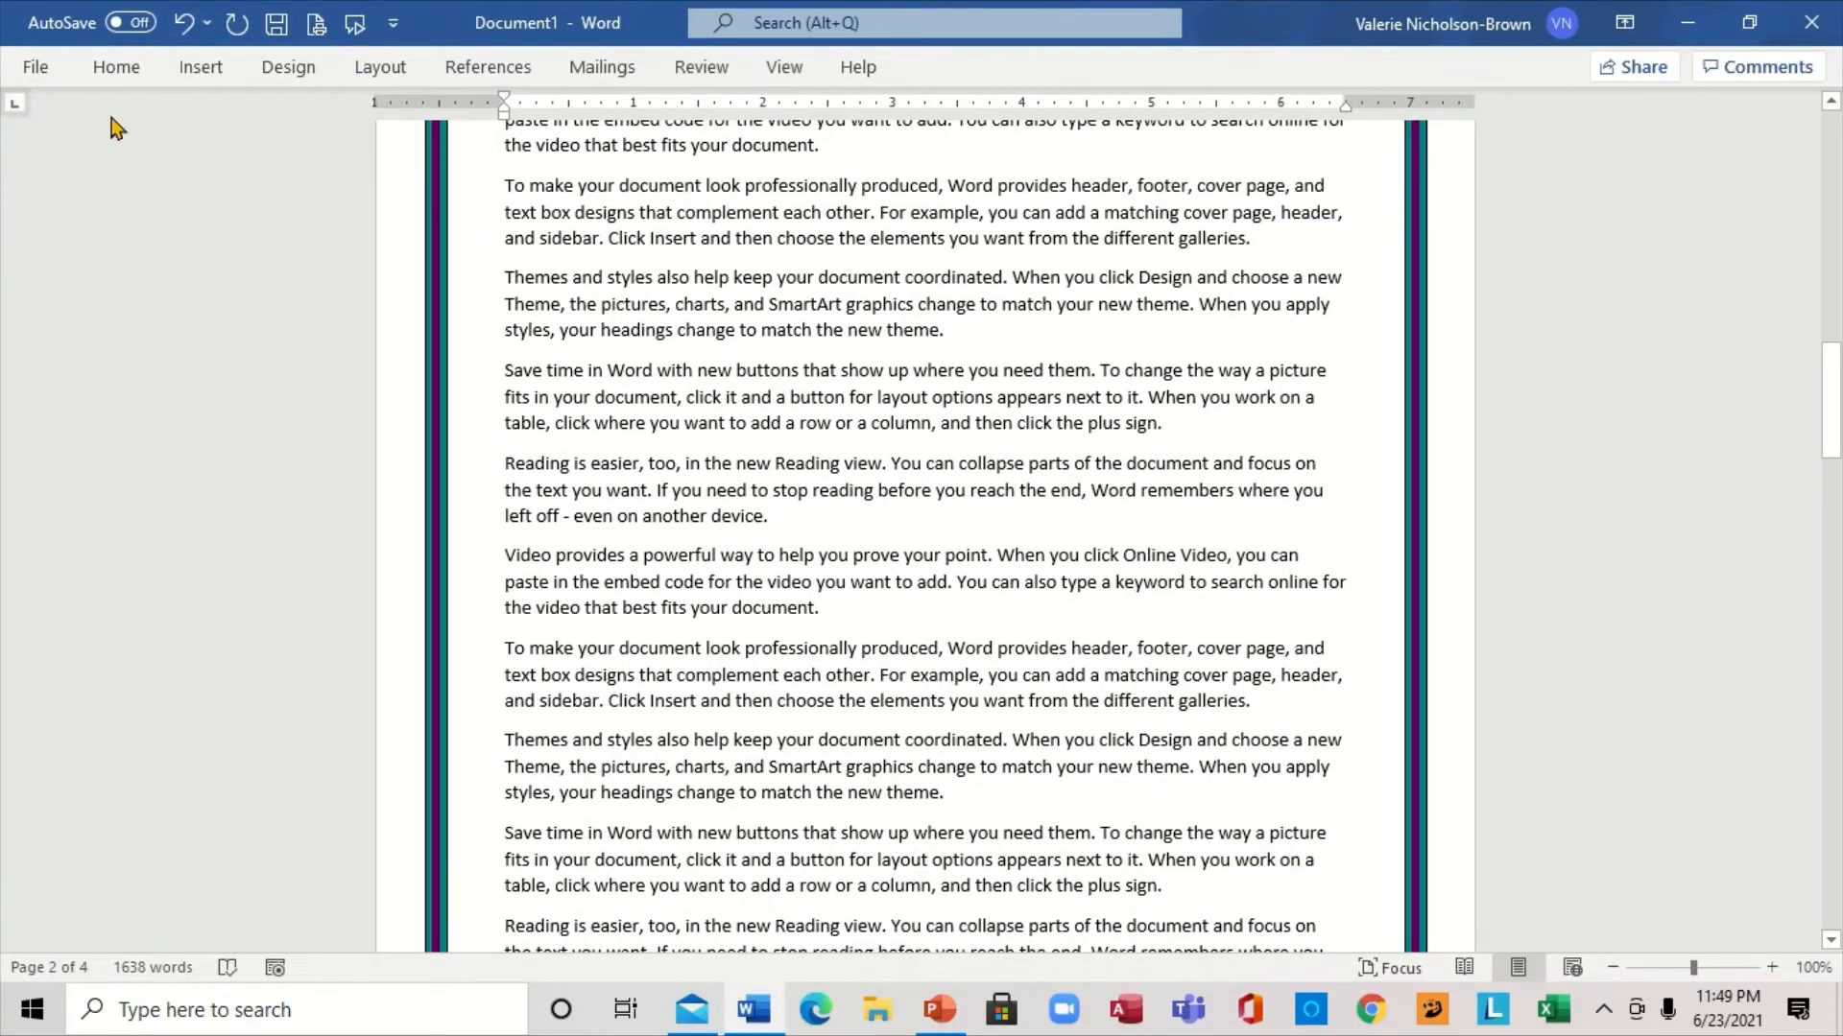
Create a new blank Word document.
click(35, 67)
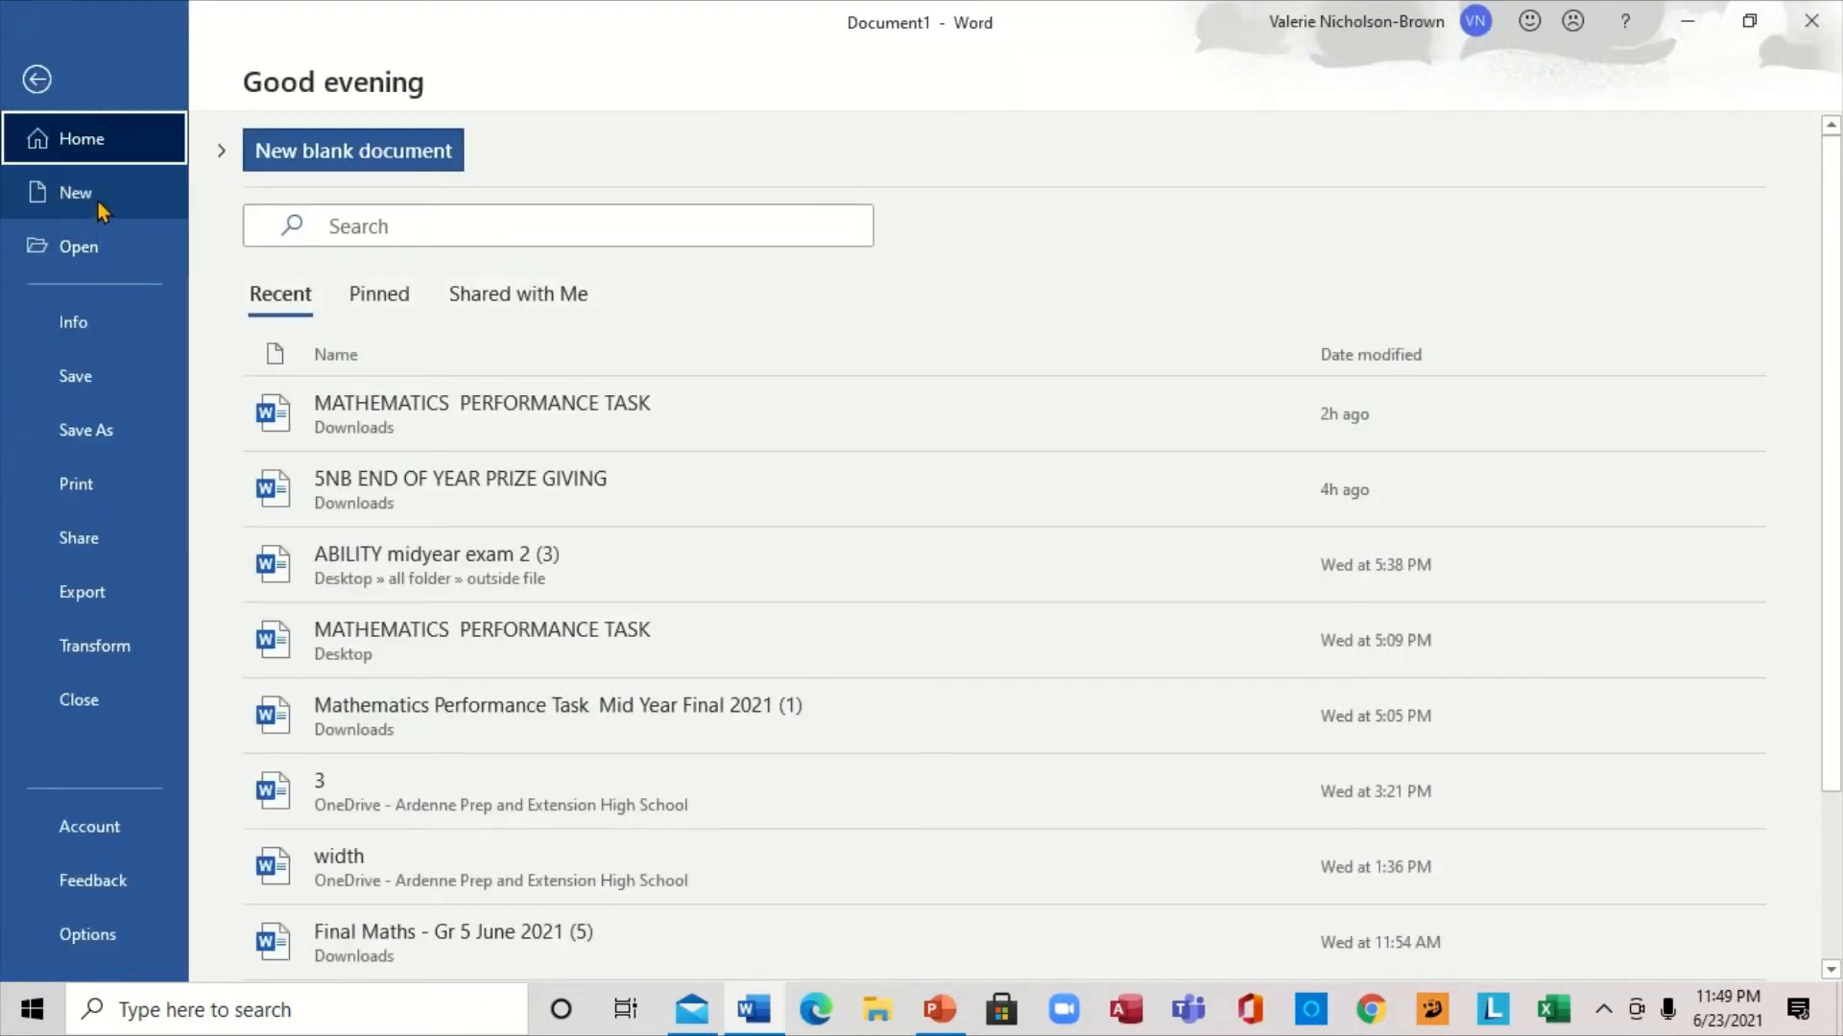
click(96, 198)
click(288, 305)
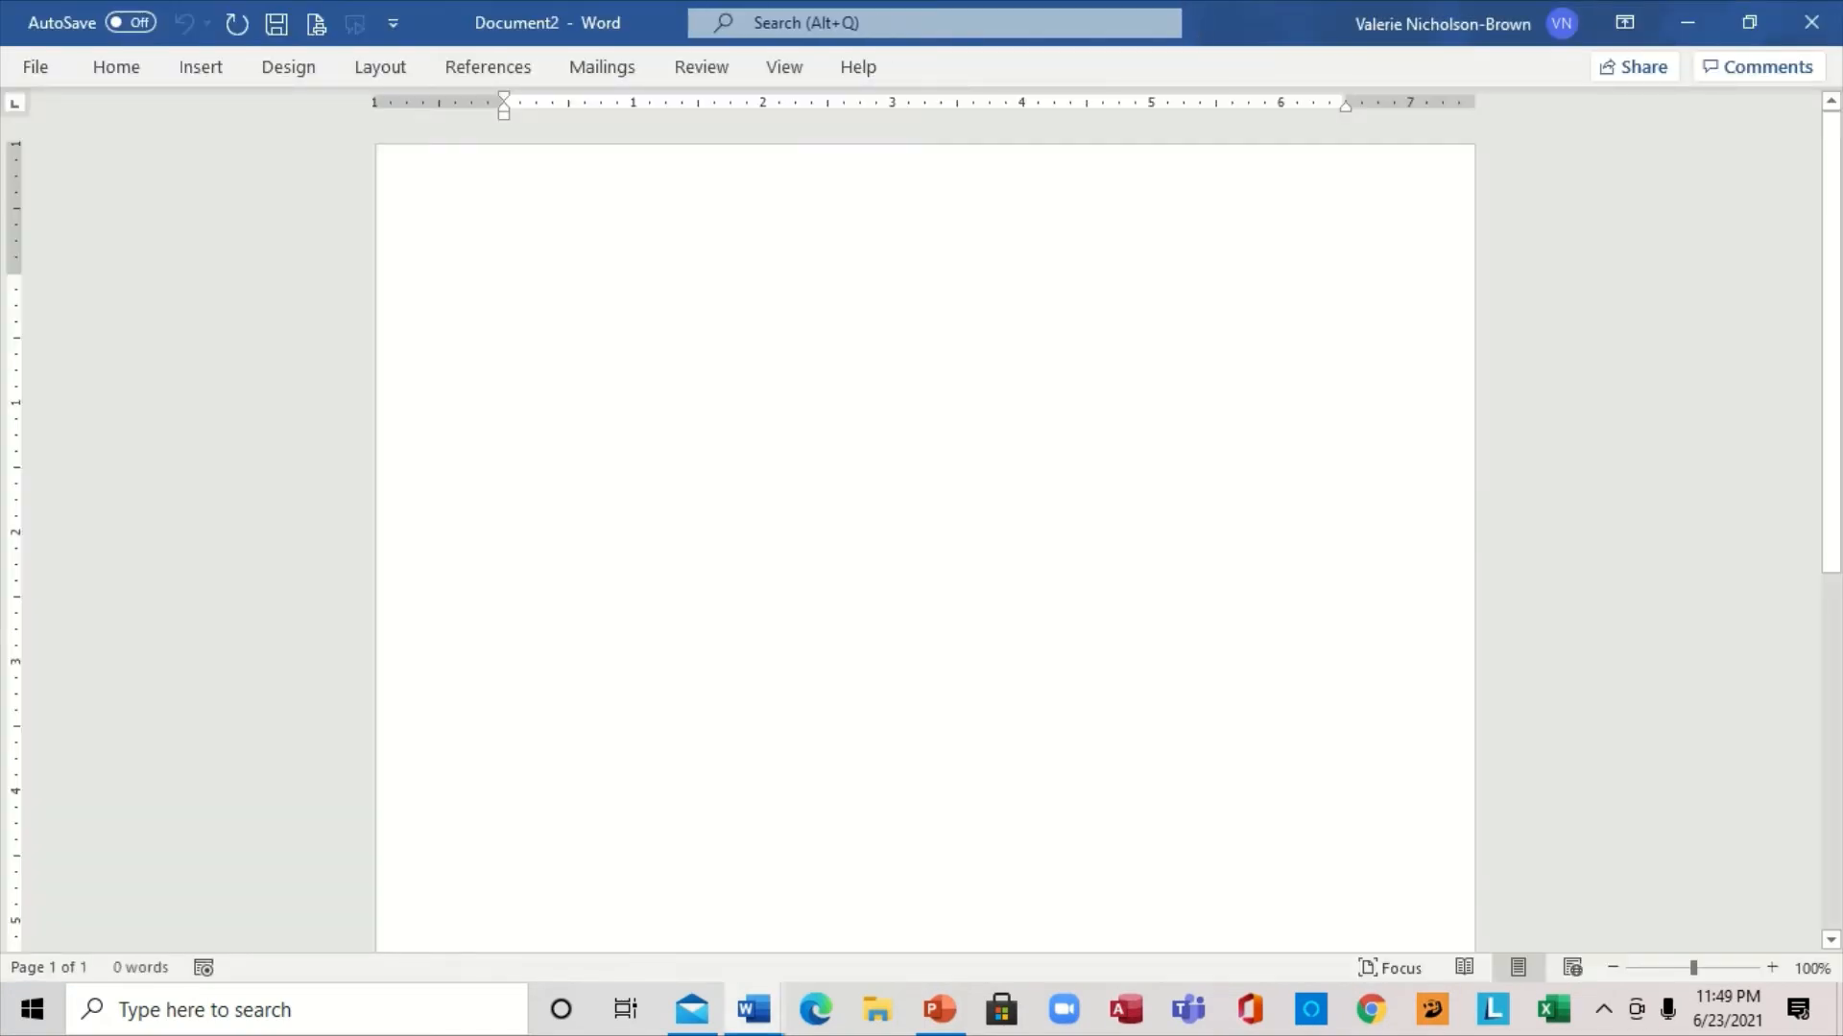
Insert the picture named document from the Desktop folder of this device into the blank document.
click(182, 67)
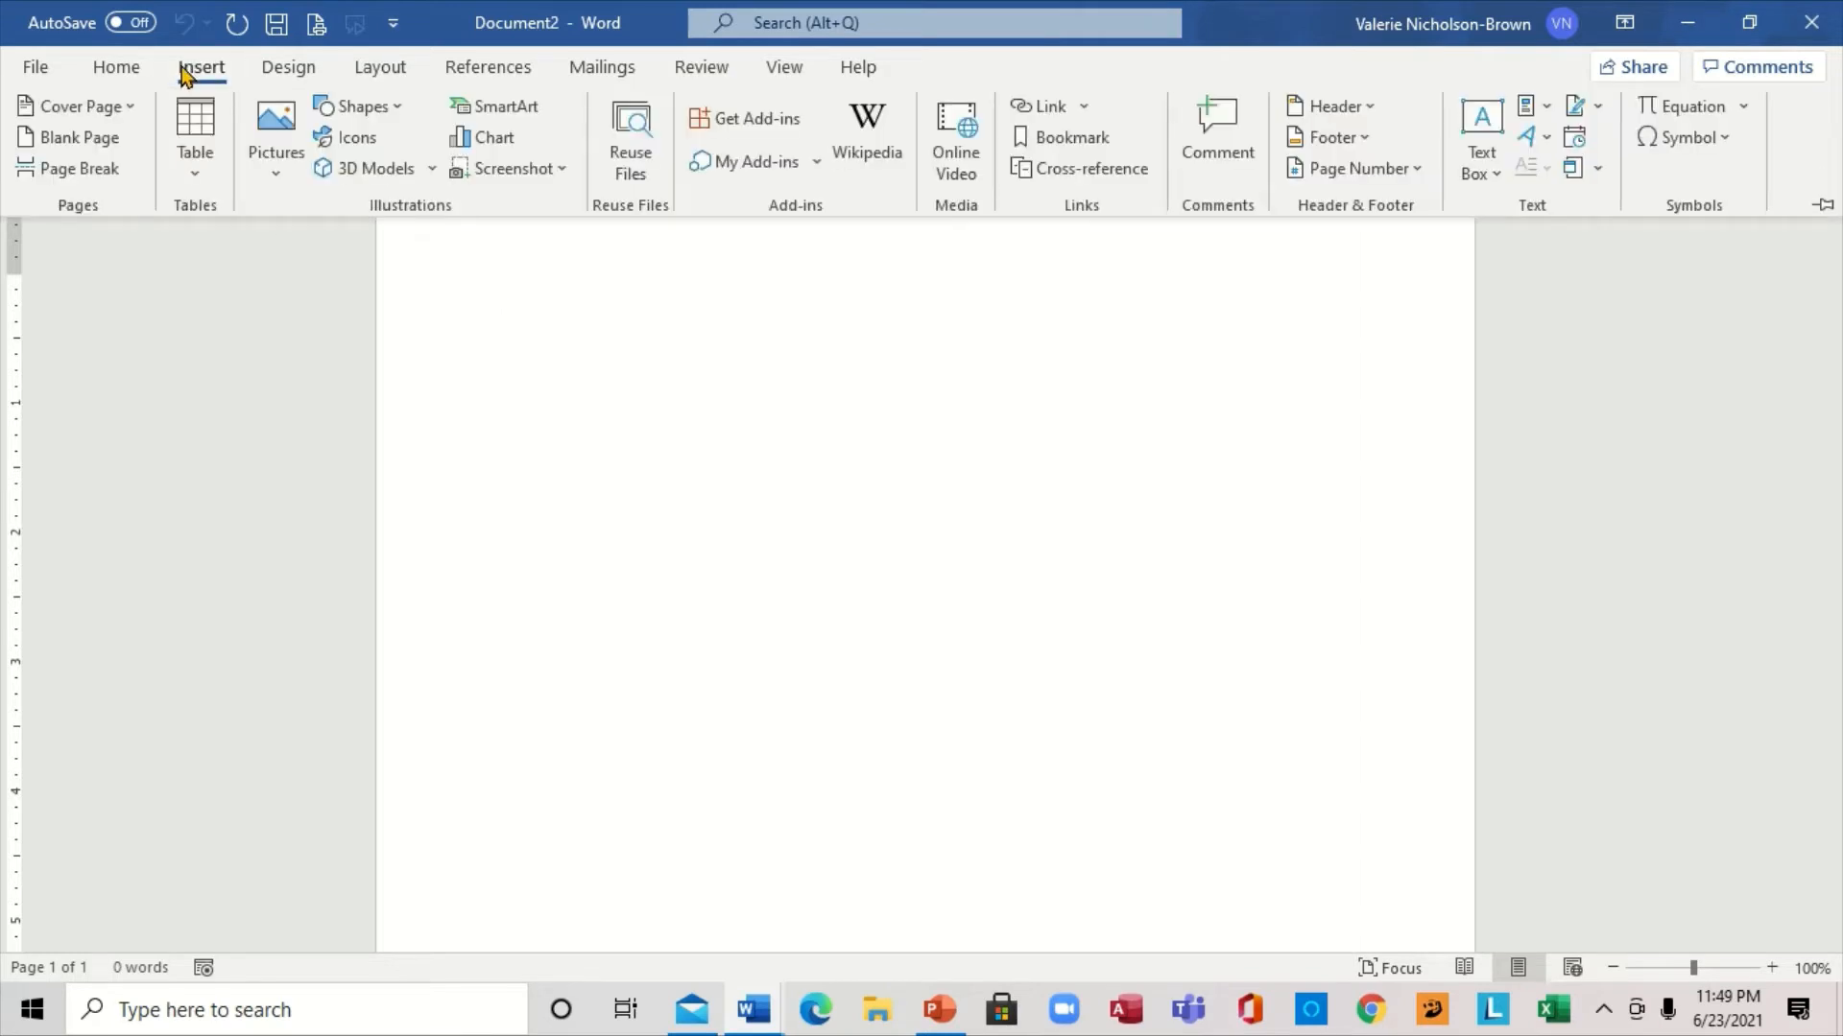
click(274, 173)
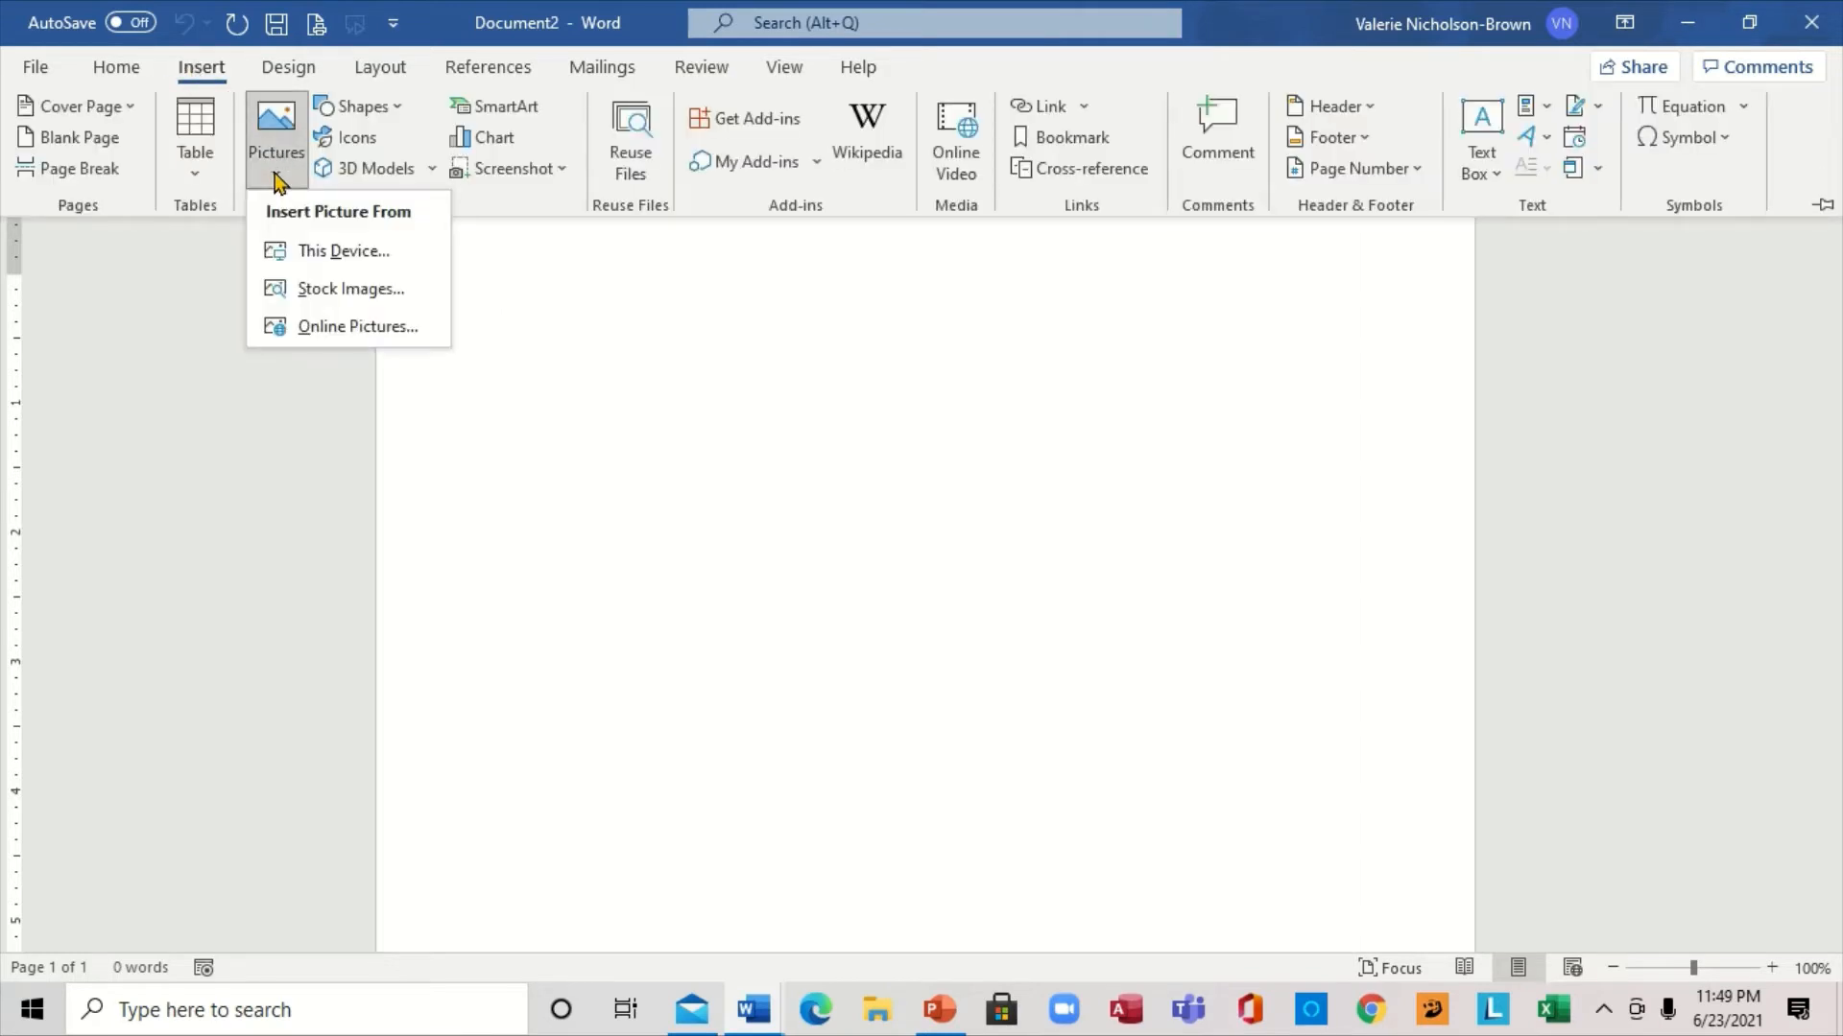
click(350, 256)
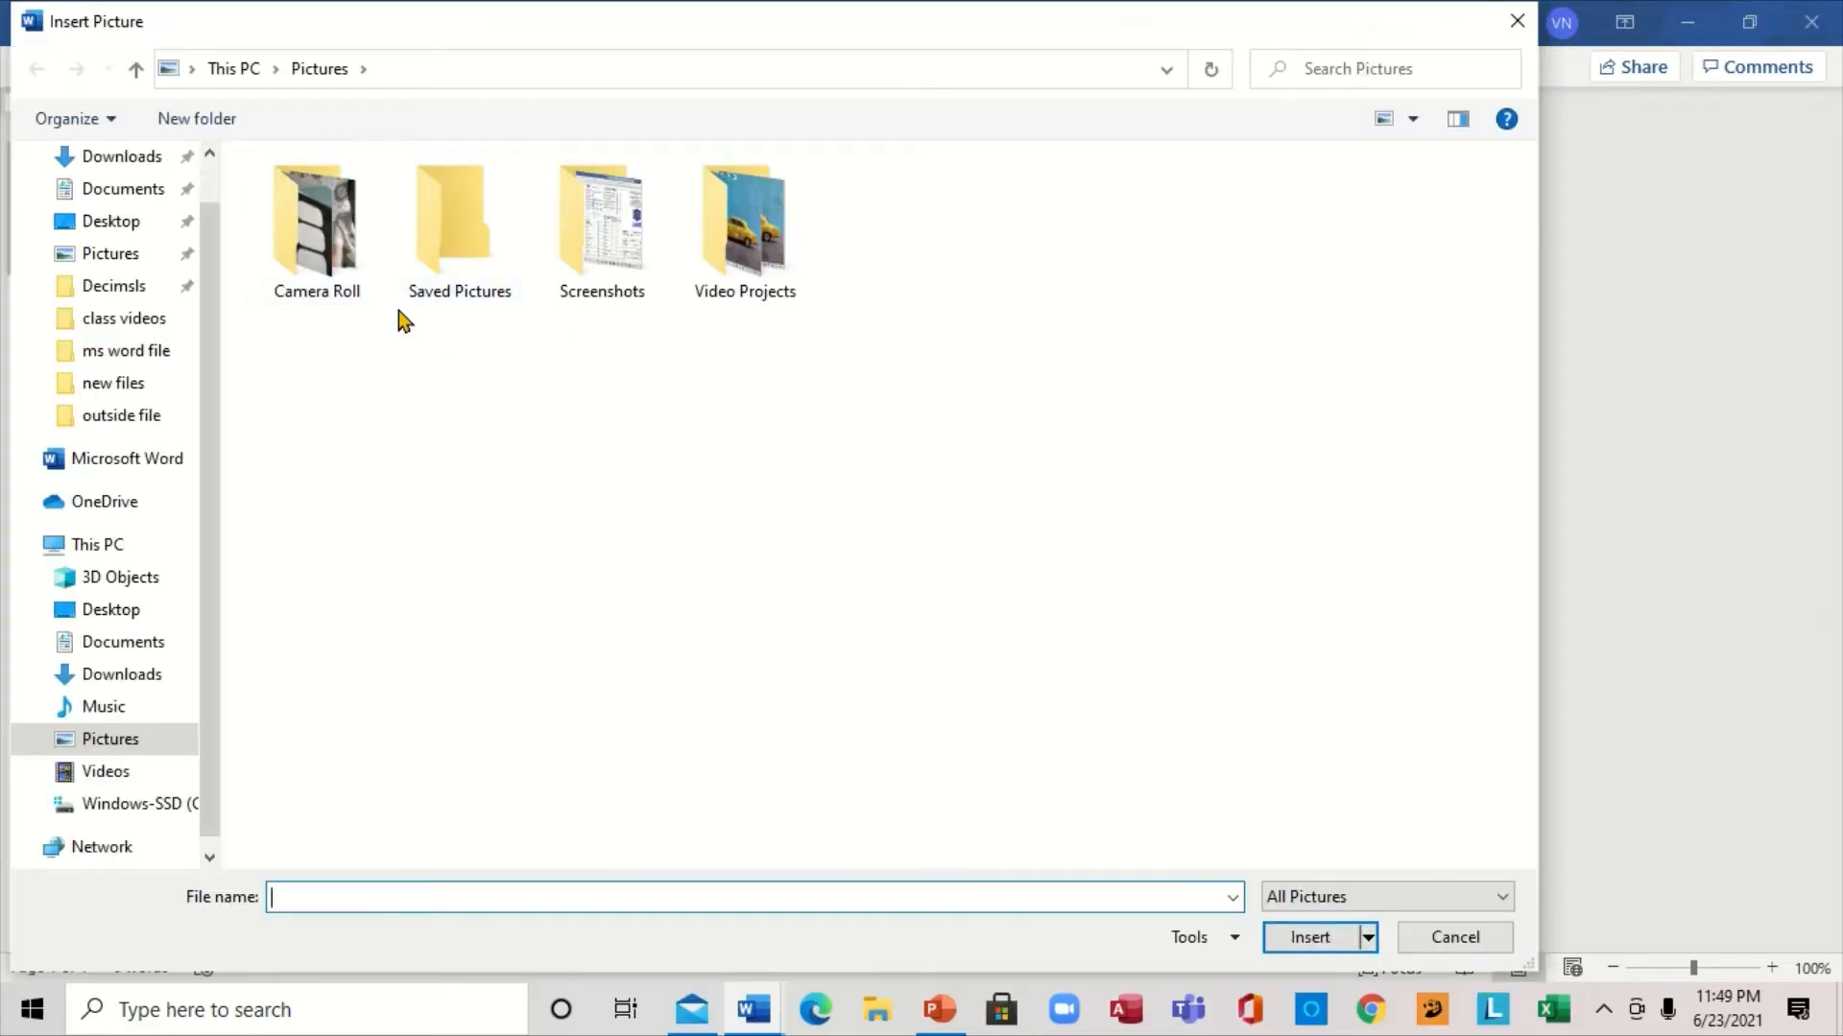
click(137, 227)
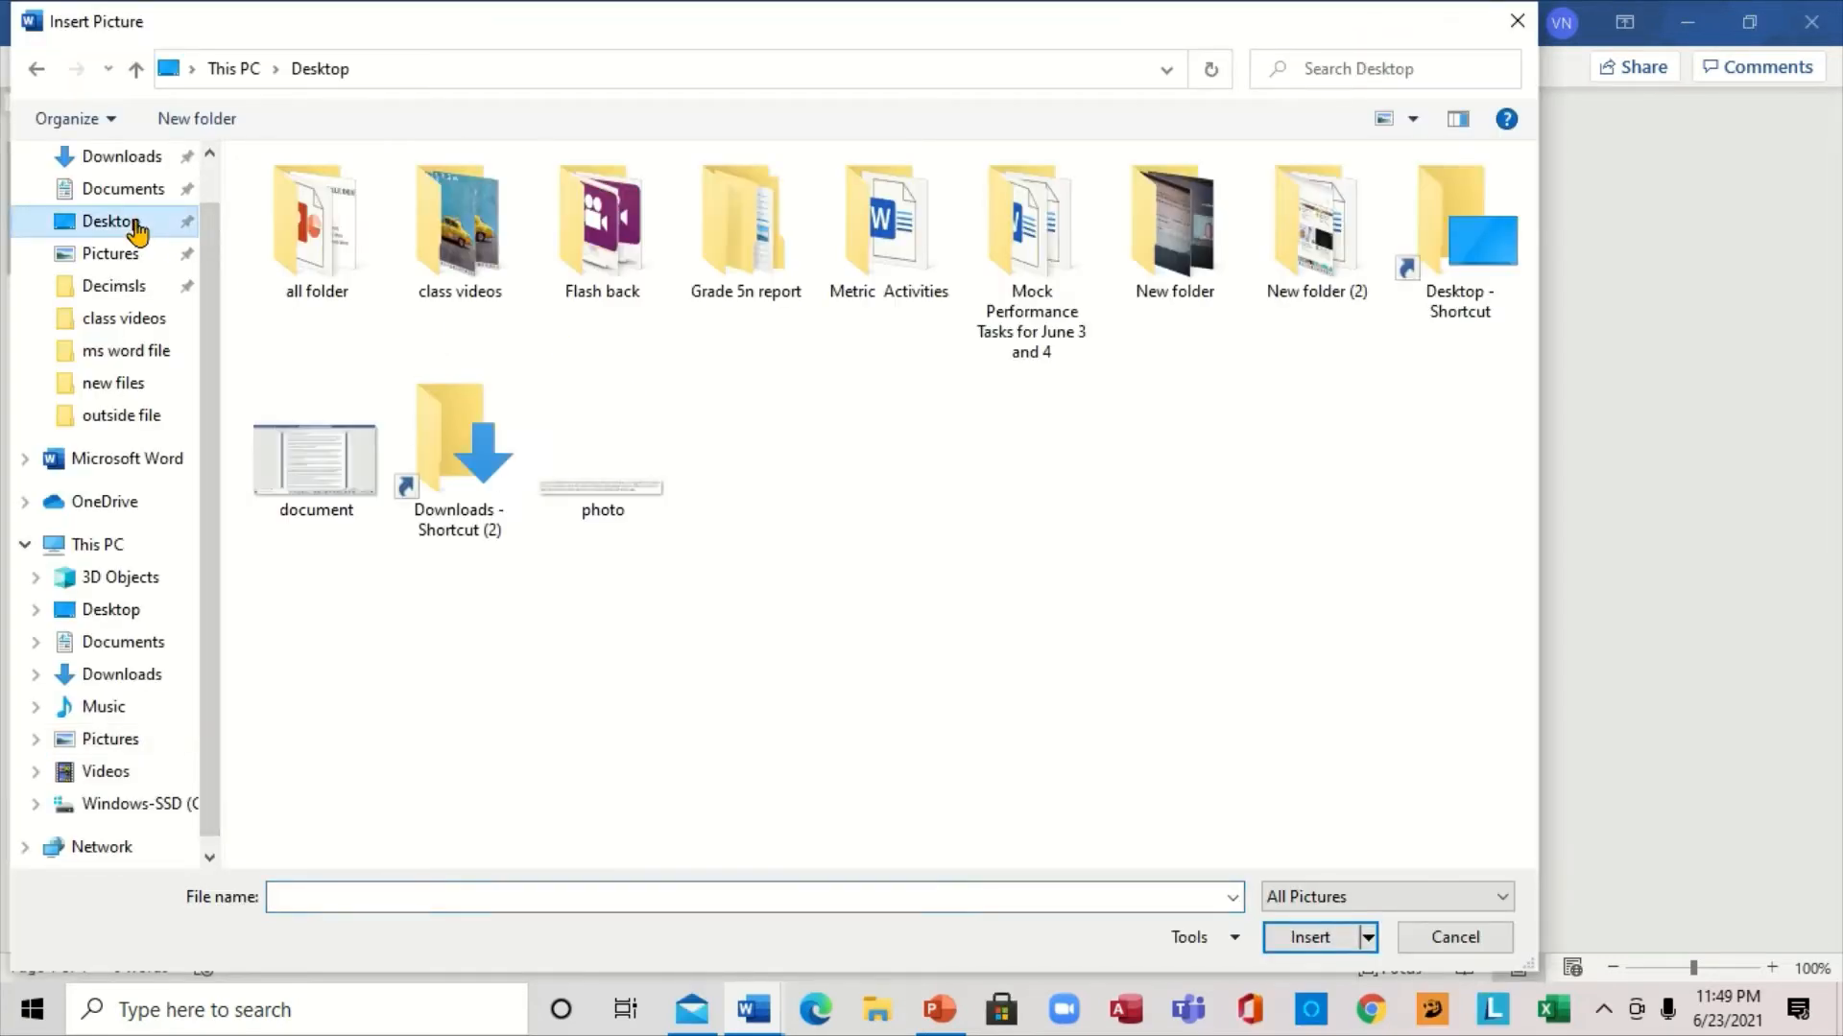
click(327, 463)
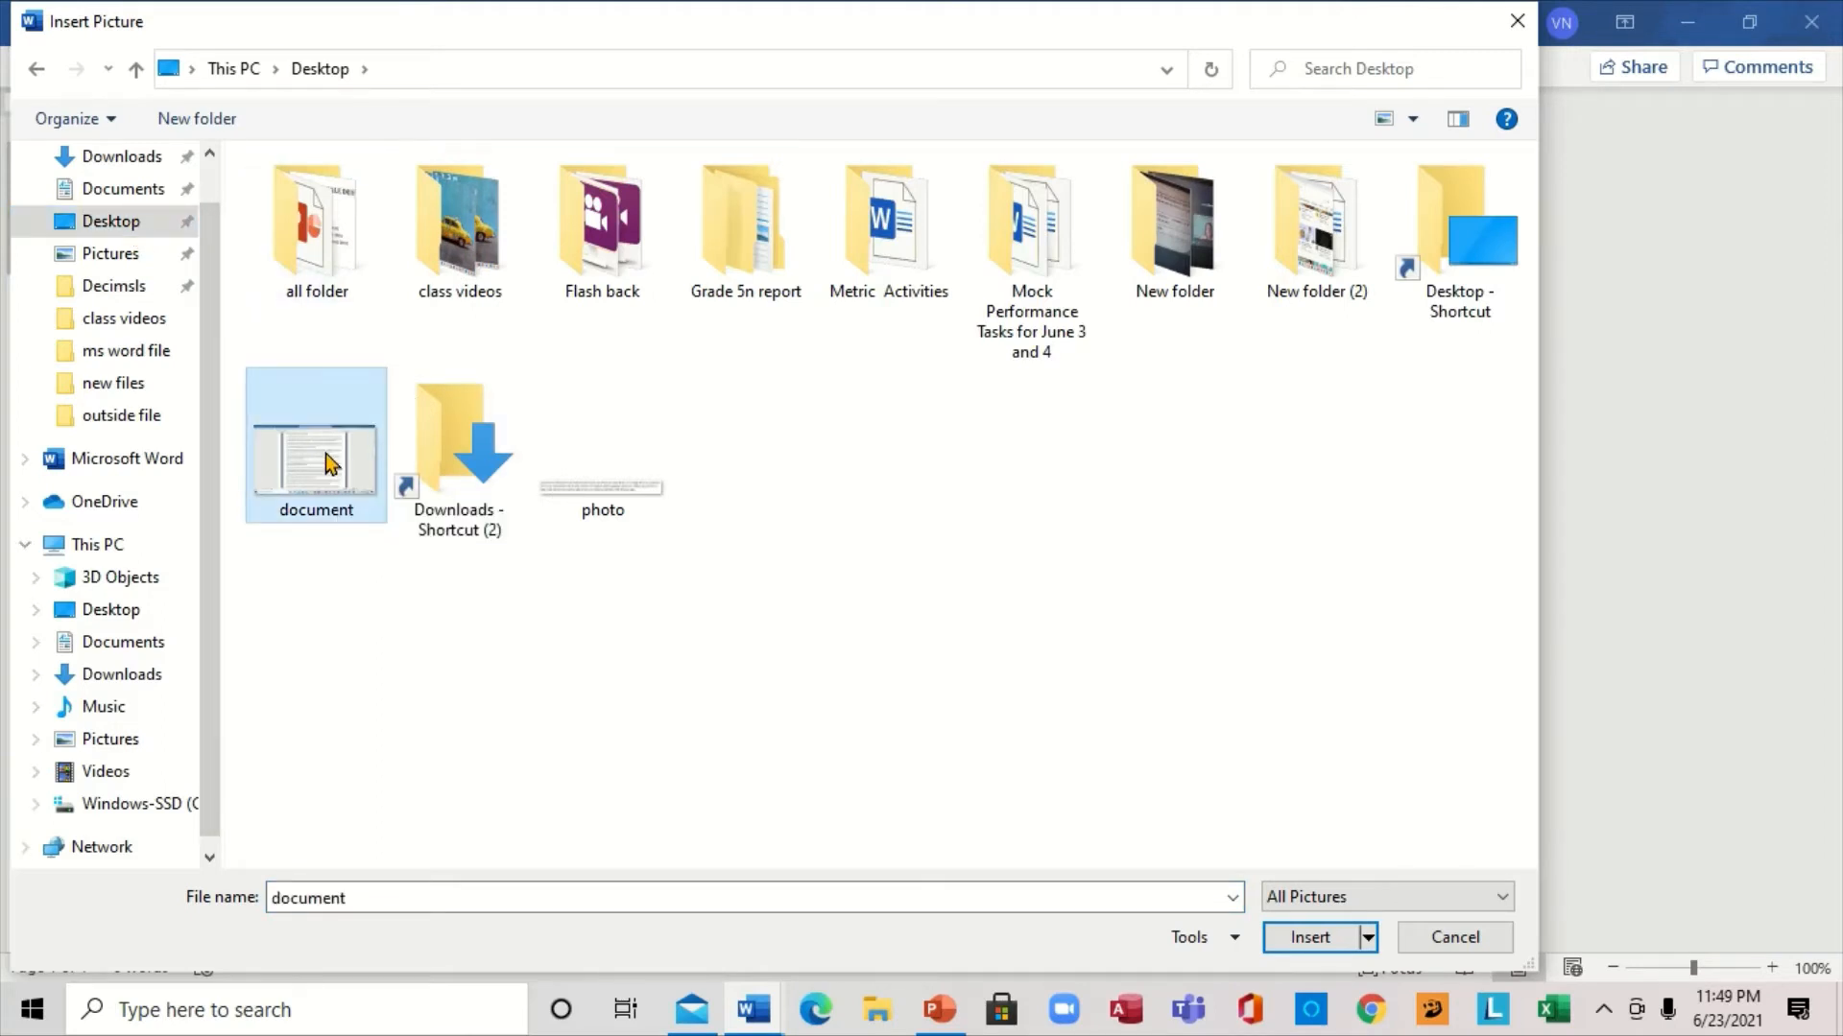
click(1310, 937)
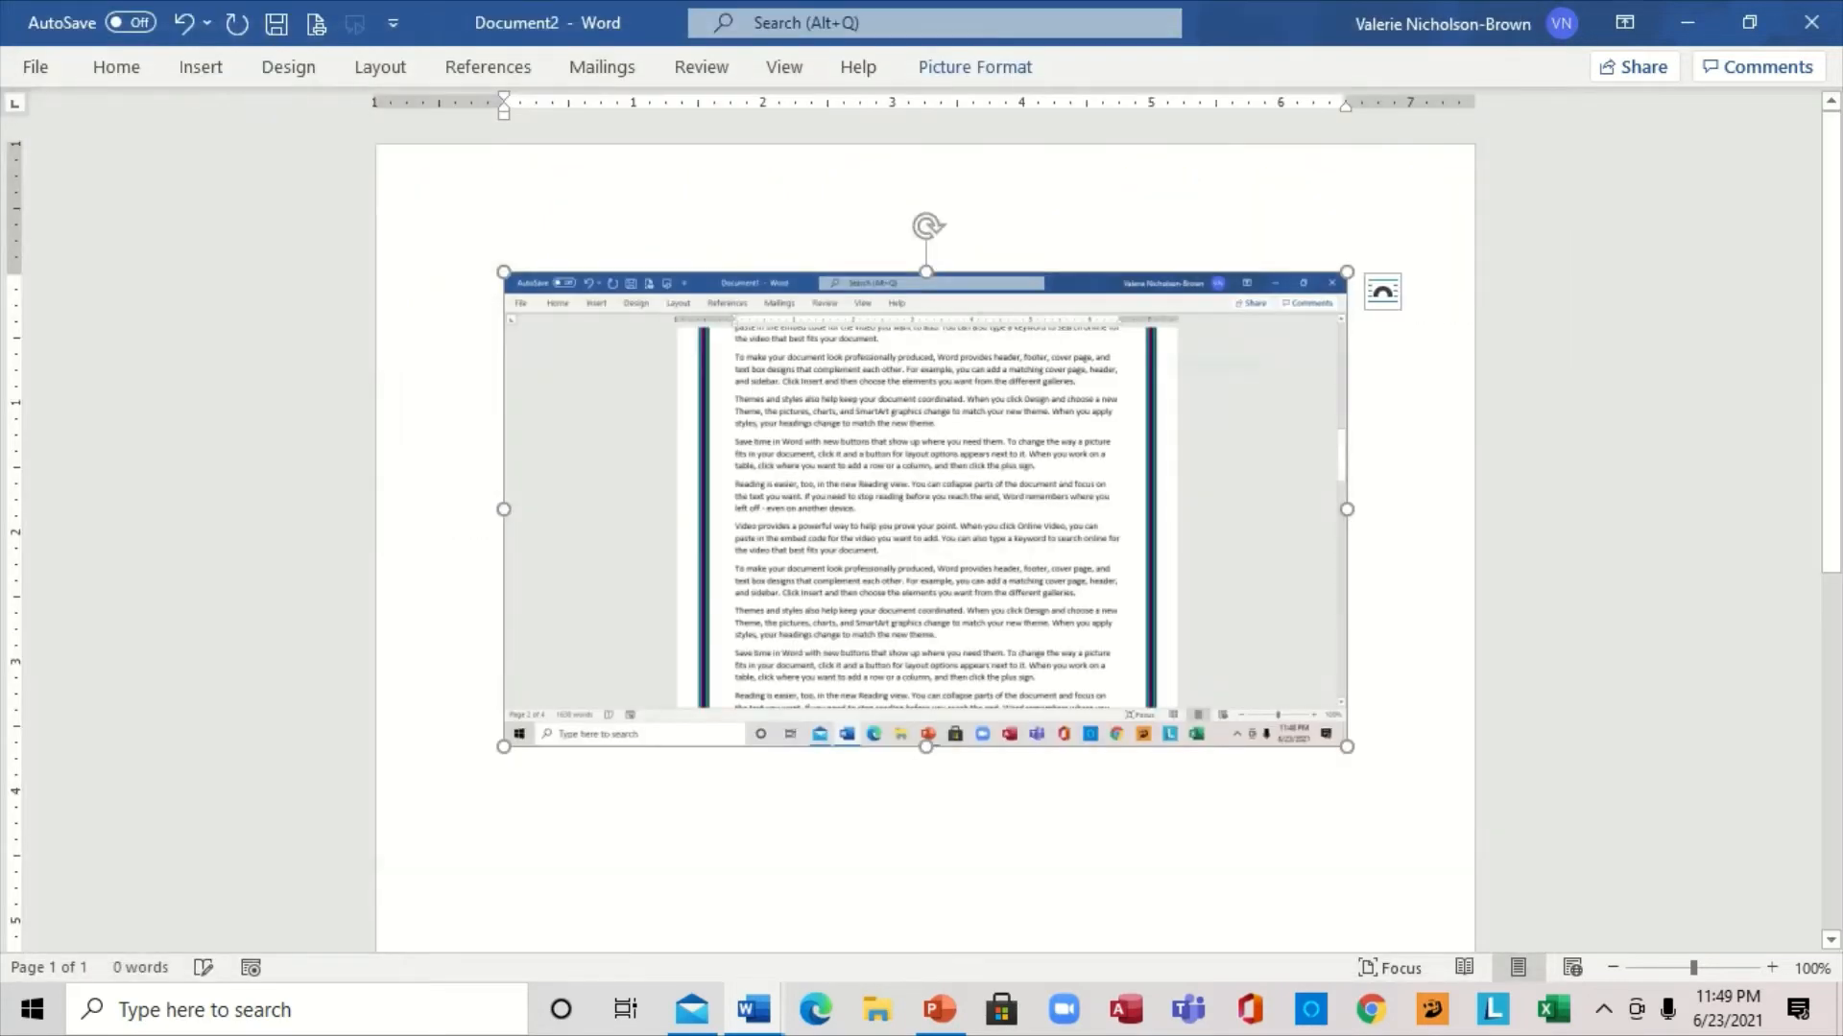
Set the picture's text wrapping to Behind Text and move it slightly to the left on the page.
right_click(989, 624)
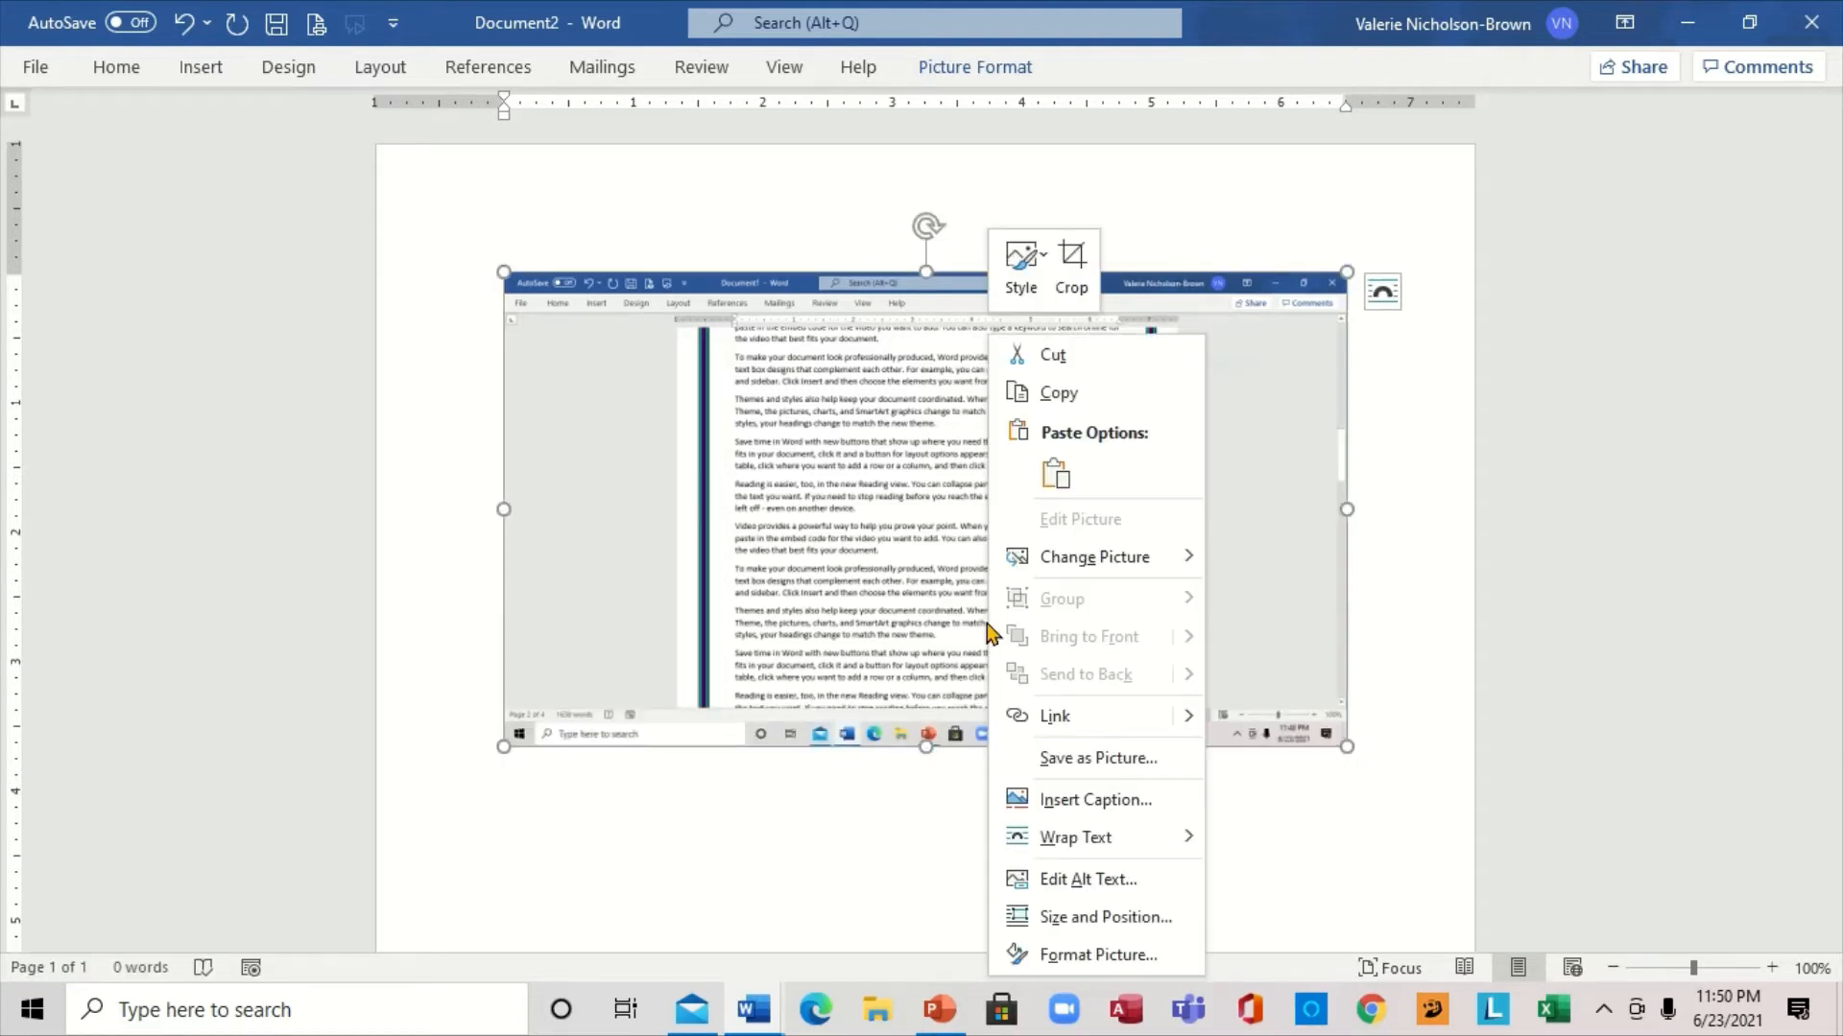
mouse_move(1065, 843)
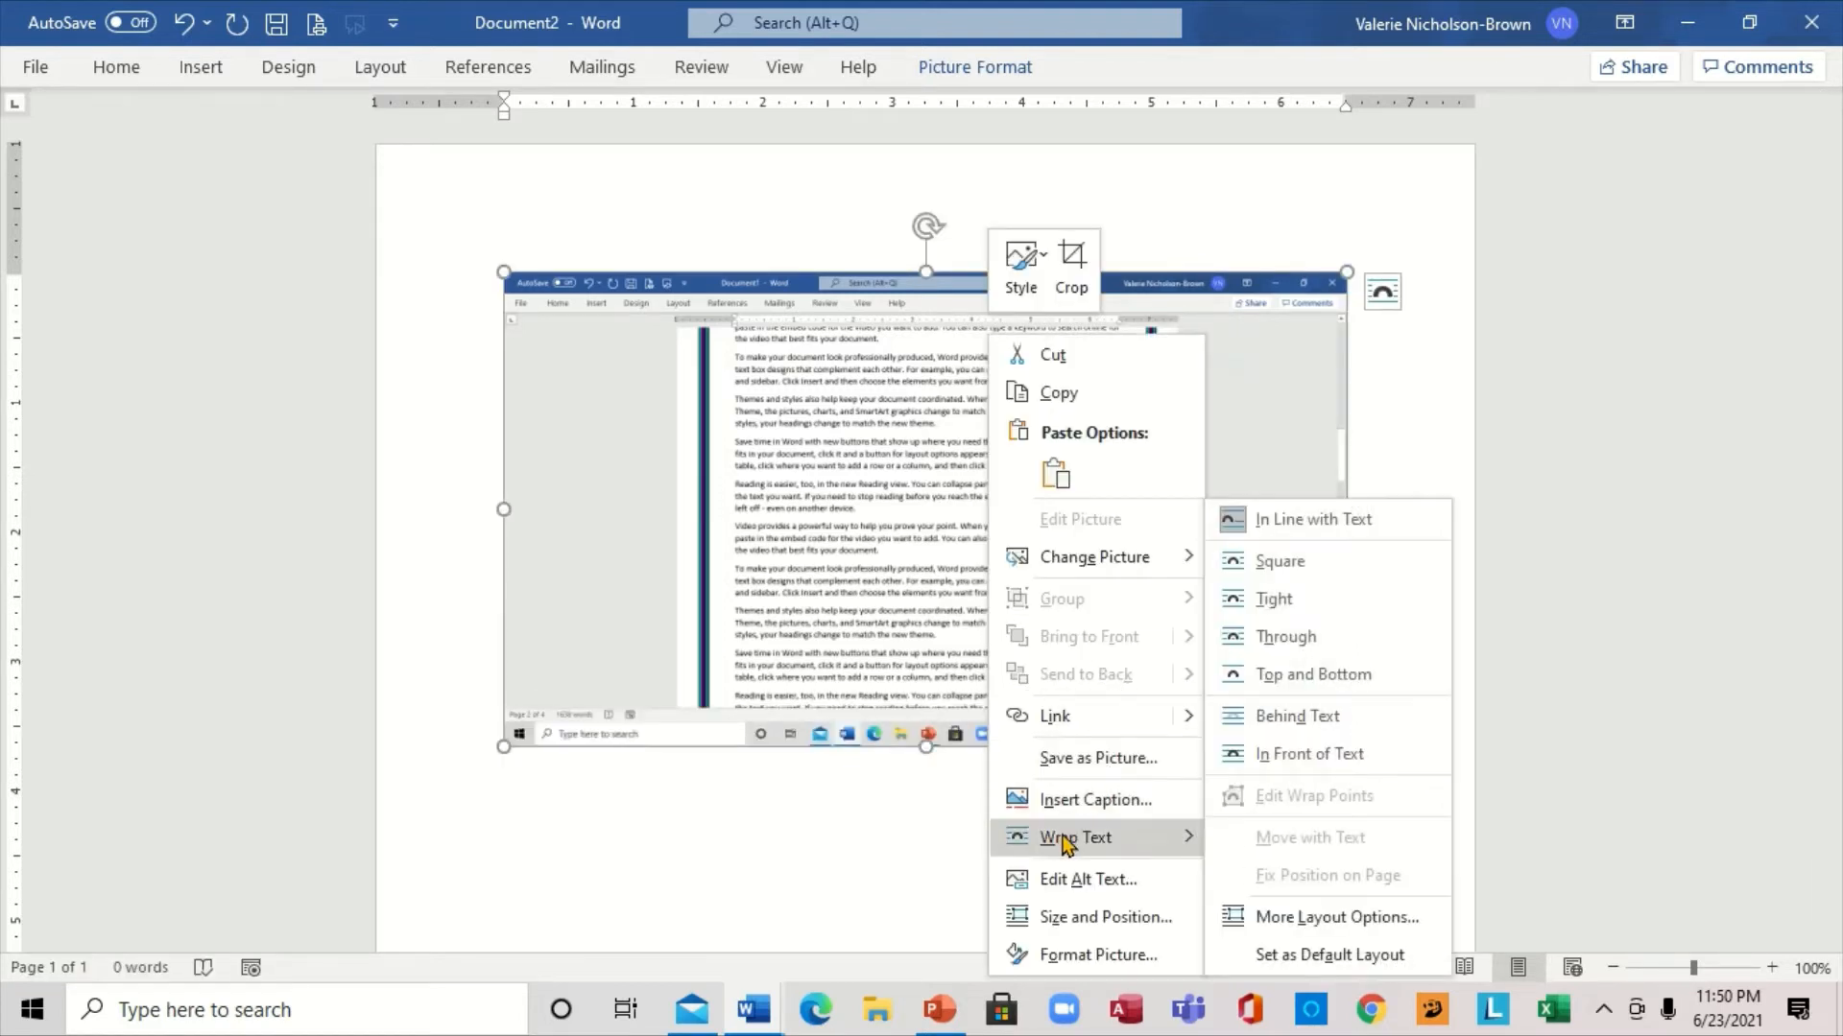
click(1290, 718)
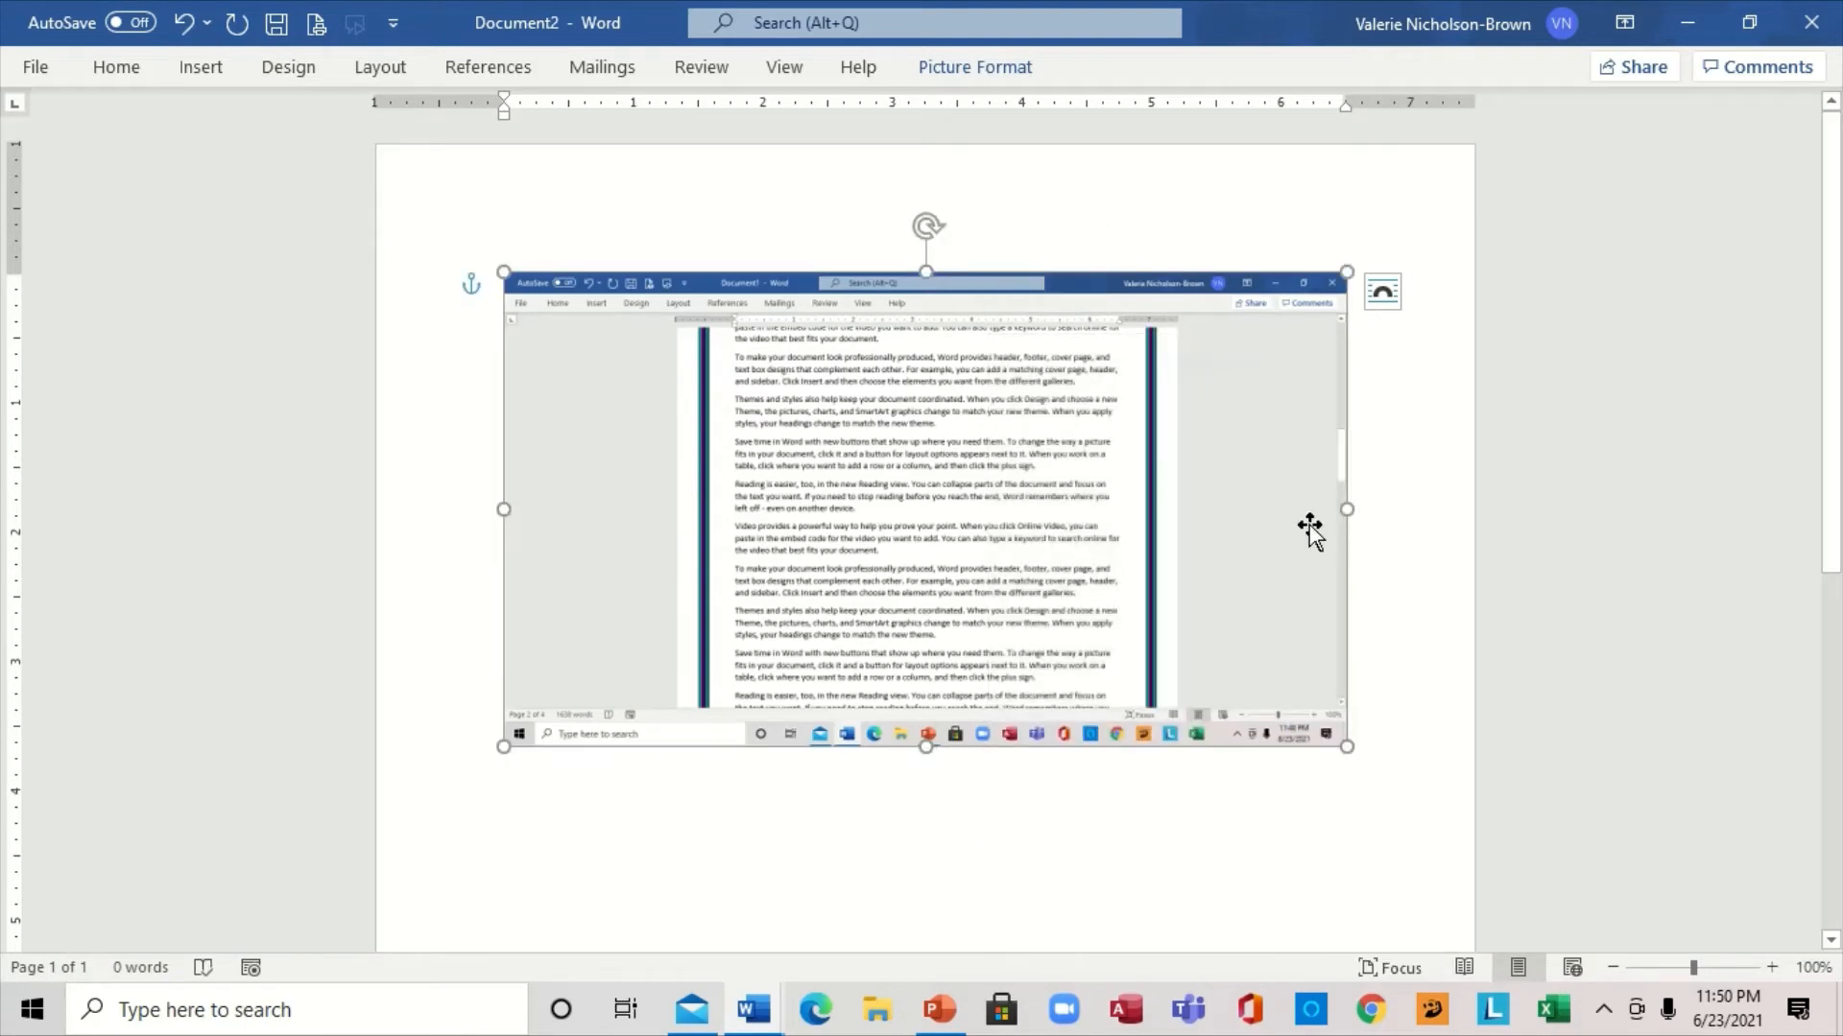
mouse_move(1272, 531)
mouse_down()
mouse_move(1248, 496)
mouse_move(1255, 526)
mouse_up()
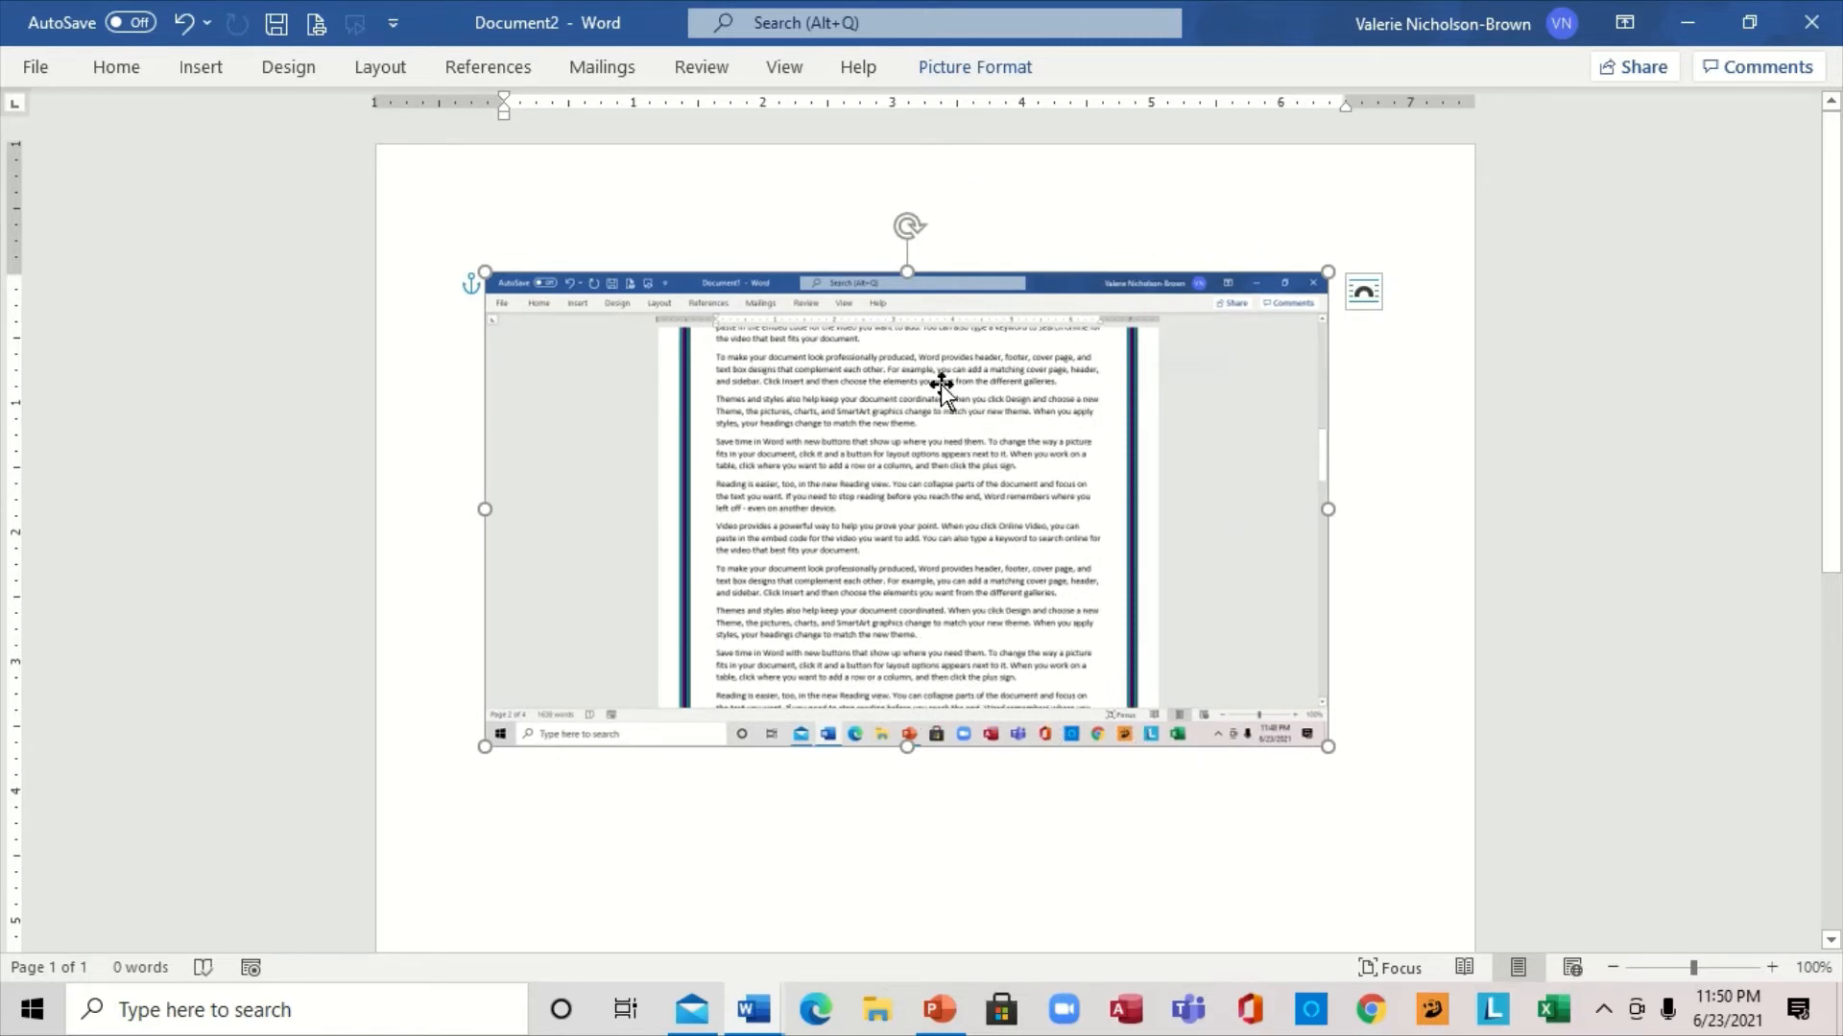
Crop the picture on all four sides to remove the captured title bar, the grey side areas and the taskbar.
click(961, 74)
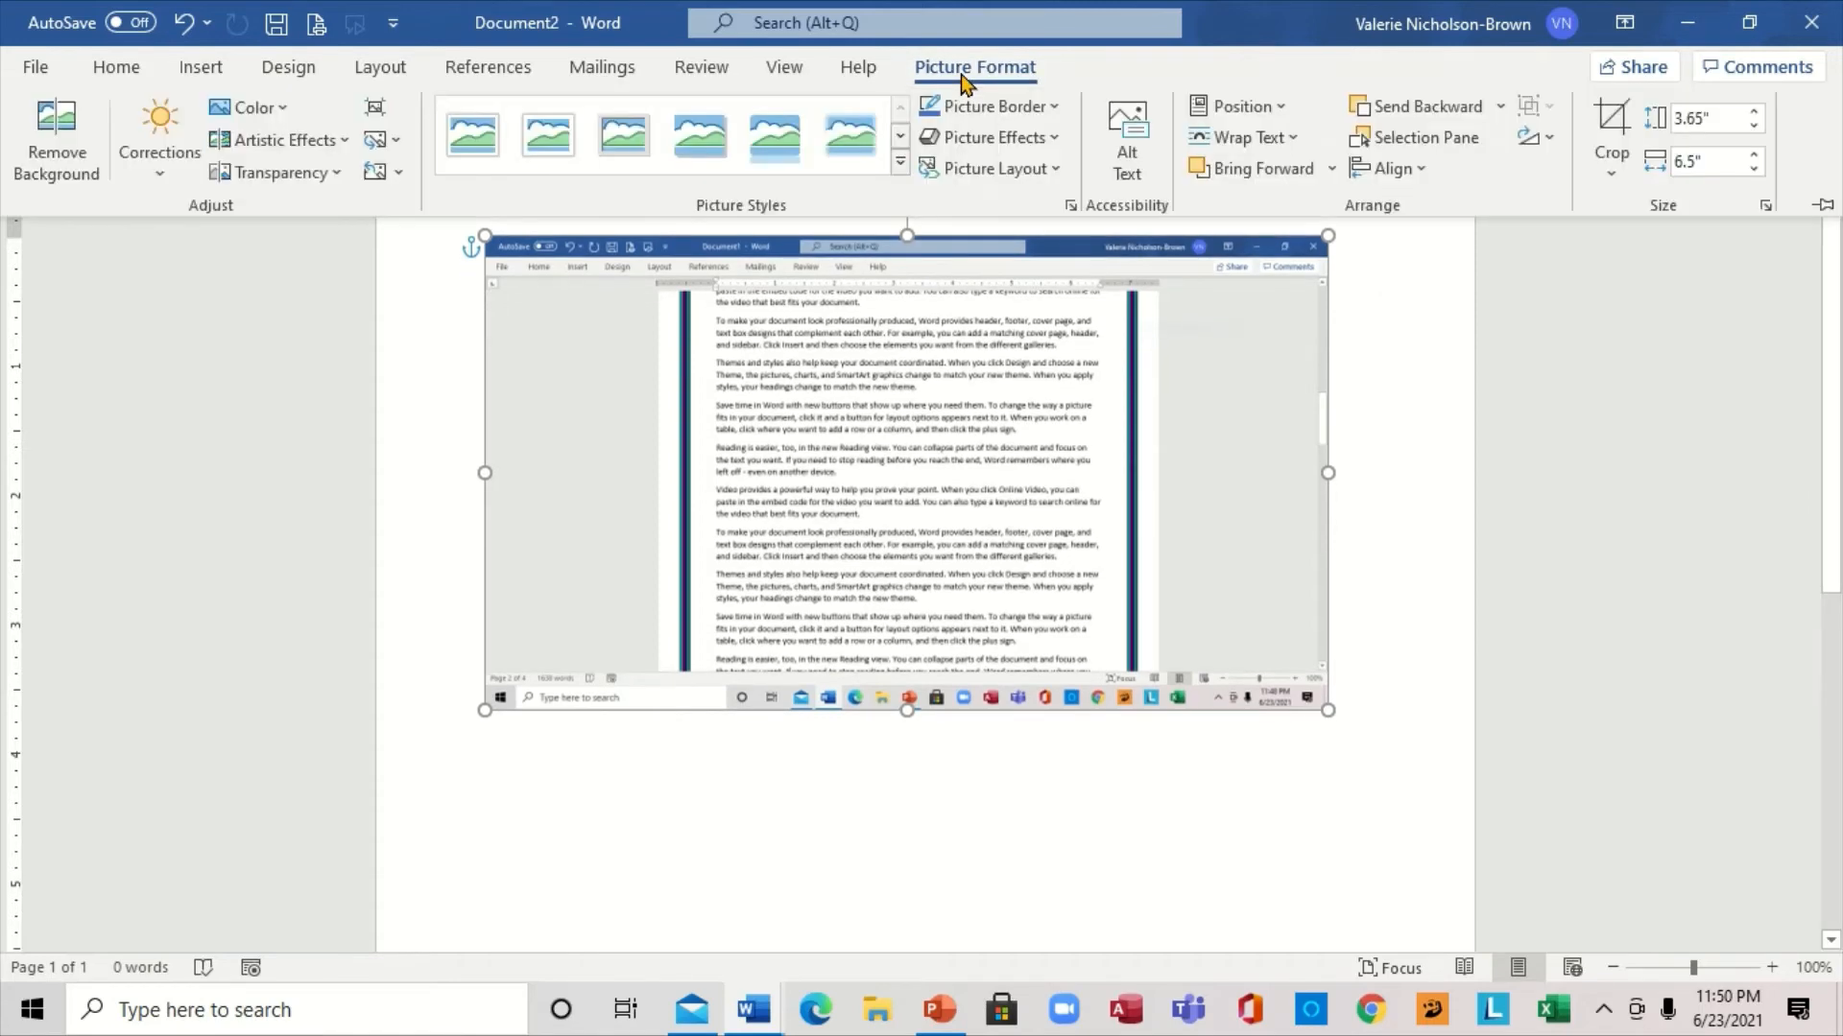
click(1612, 177)
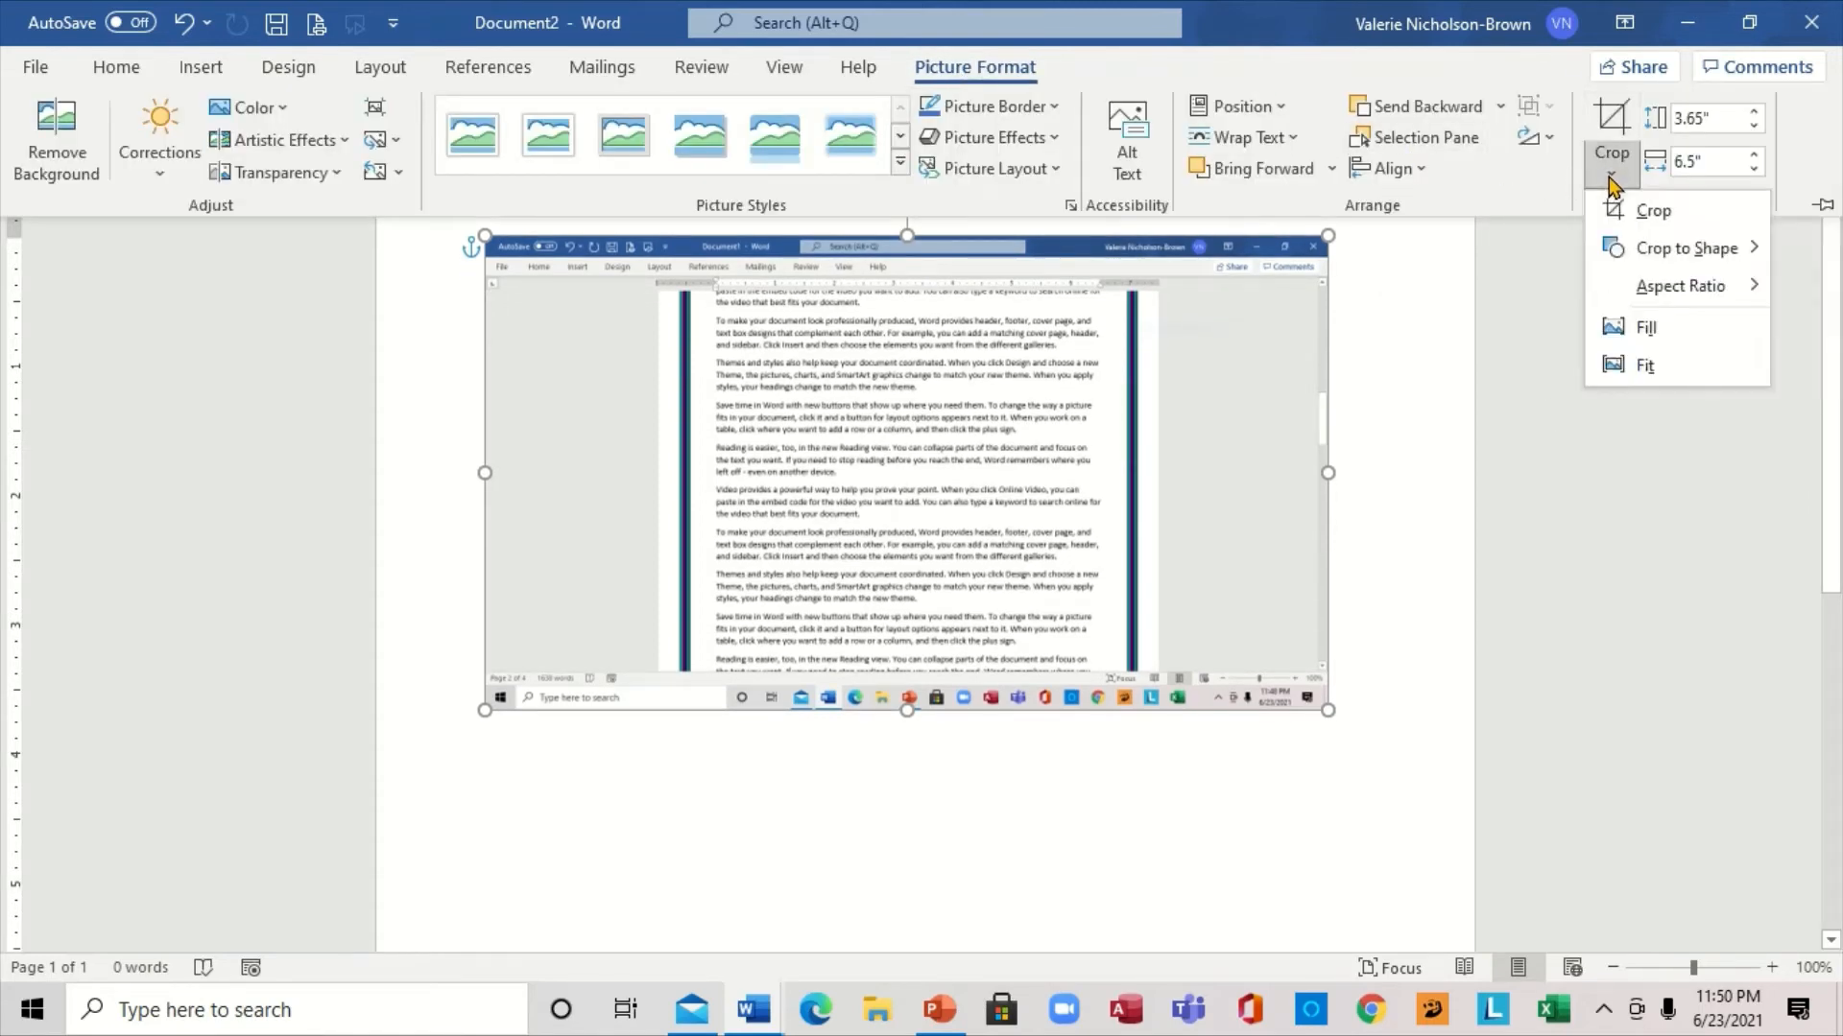
click(1648, 213)
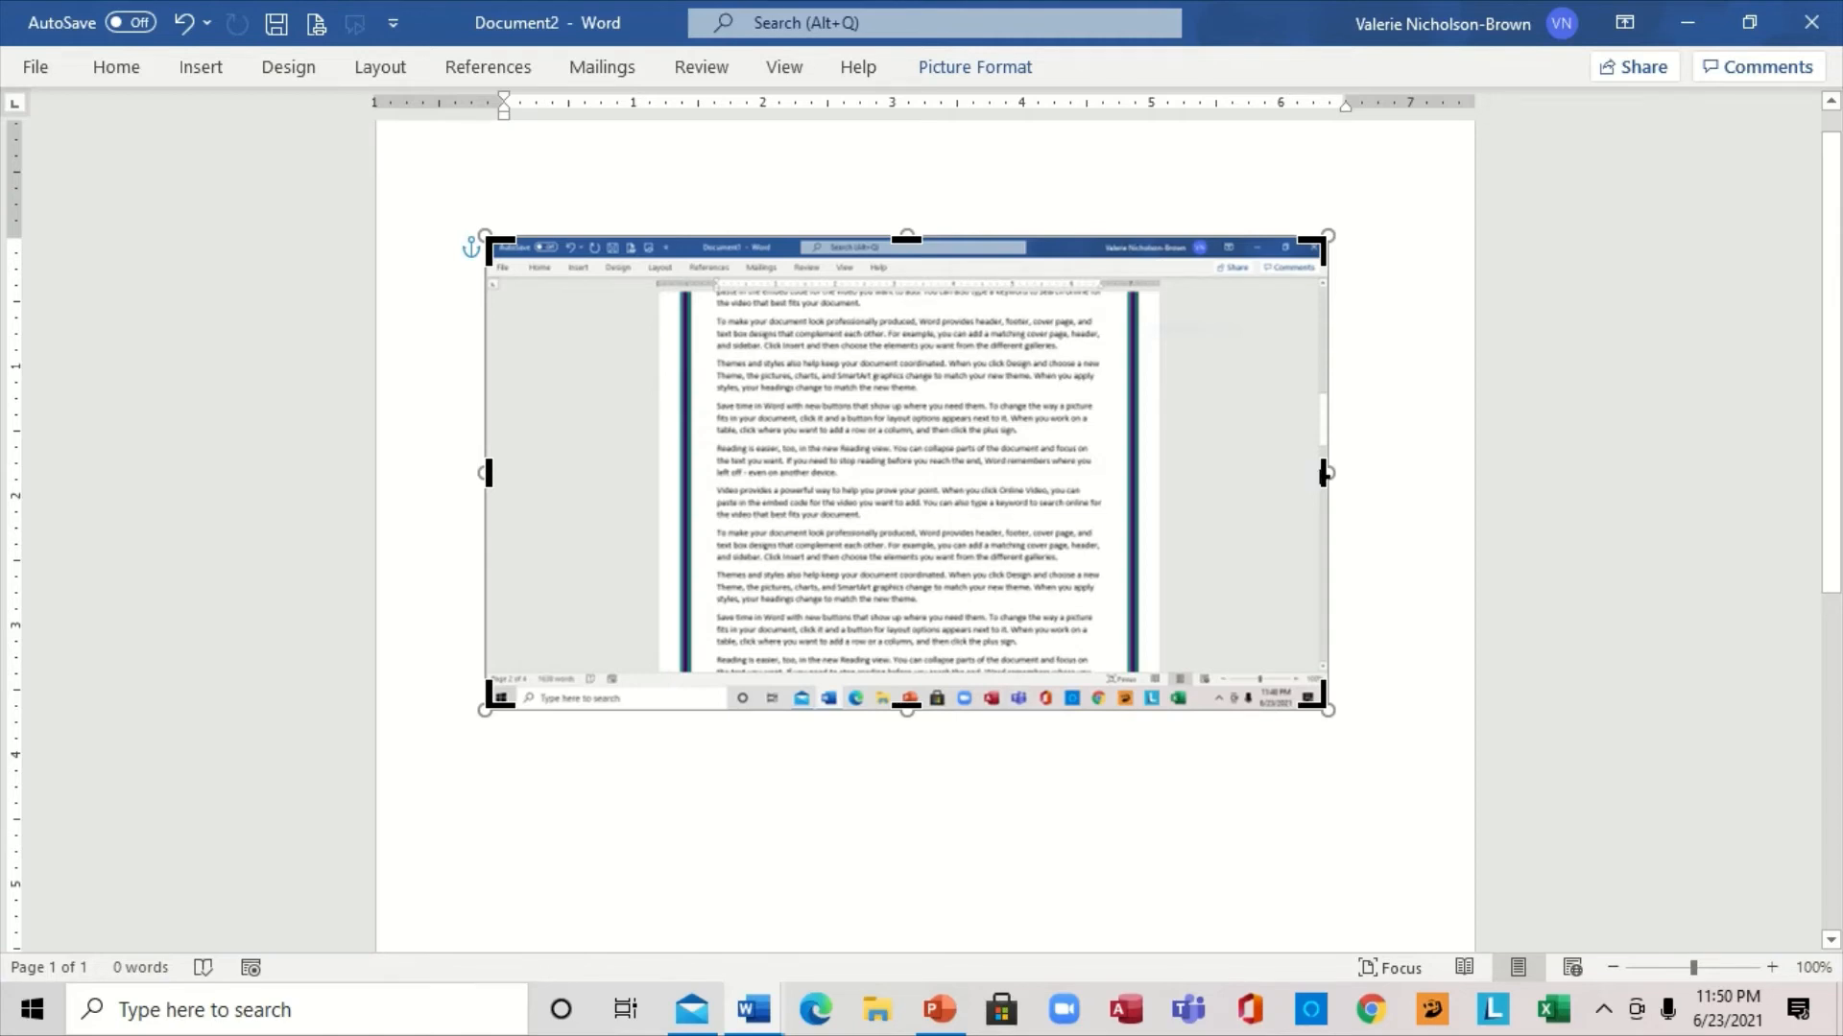
drag(1323, 474, 1162, 452)
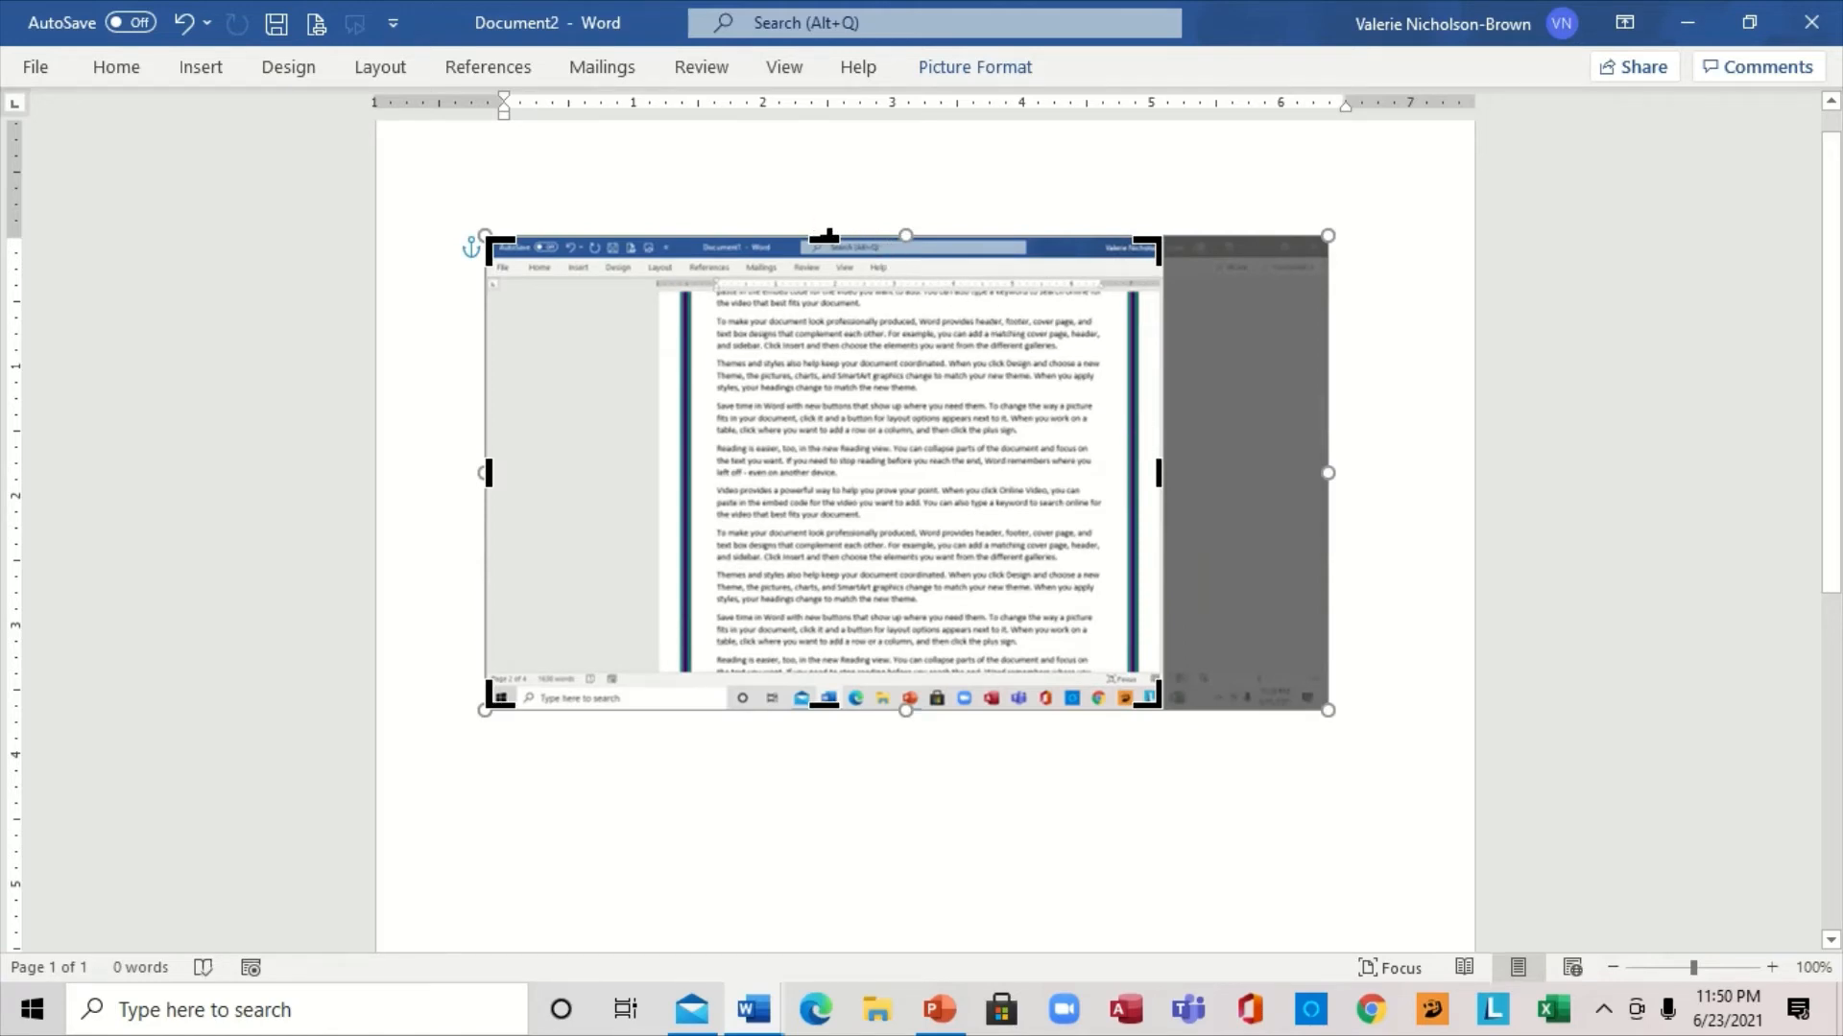
drag(831, 238, 831, 256)
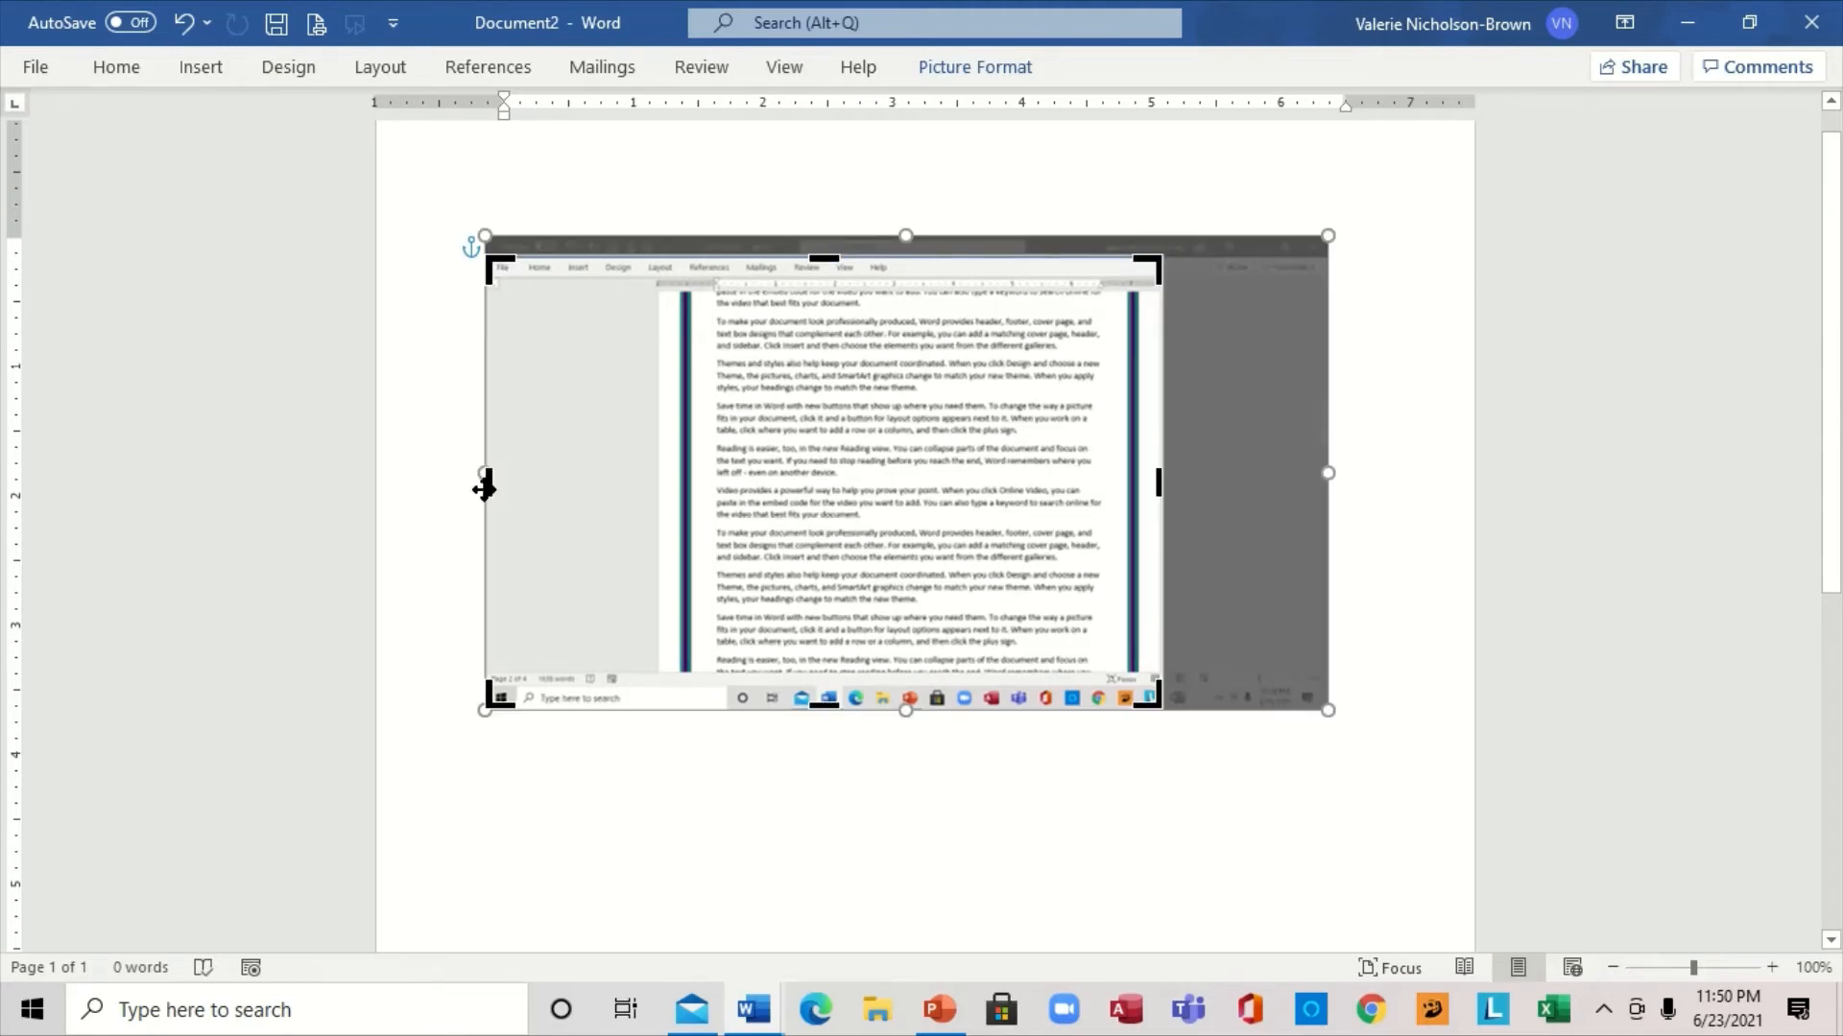
drag(486, 483, 666, 471)
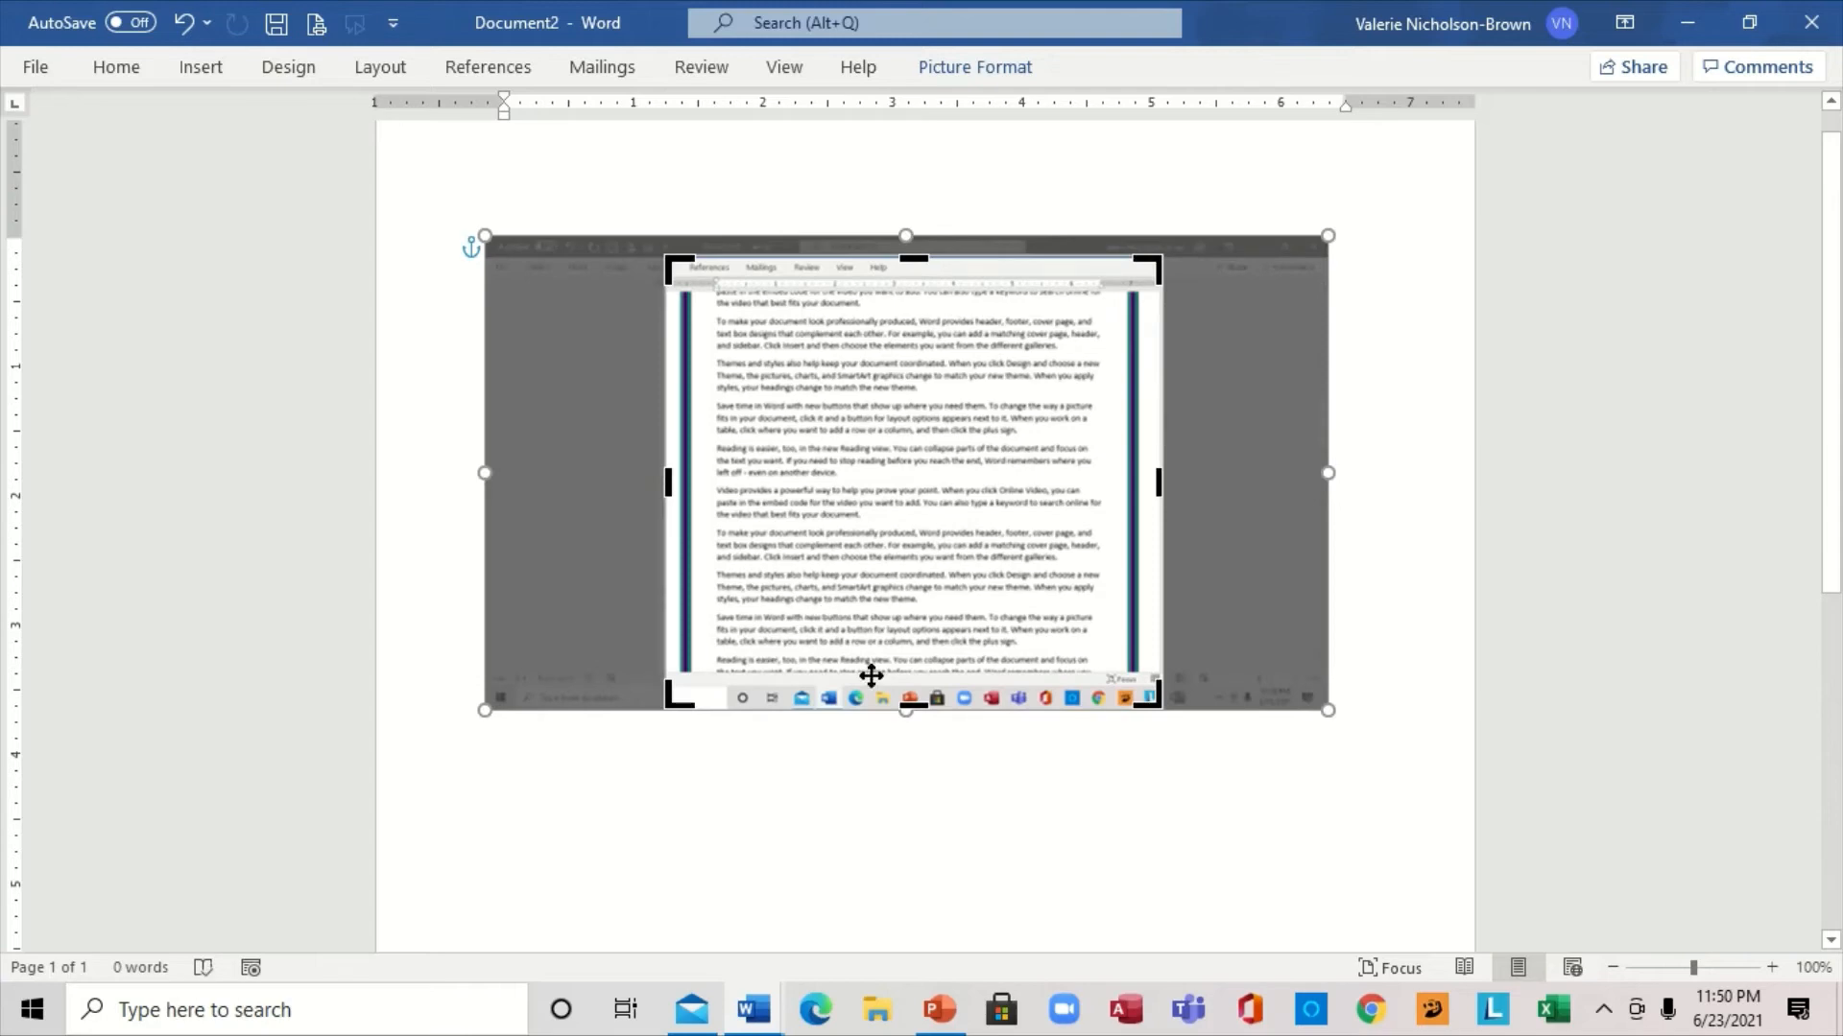
drag(913, 710, 914, 684)
click(505, 247)
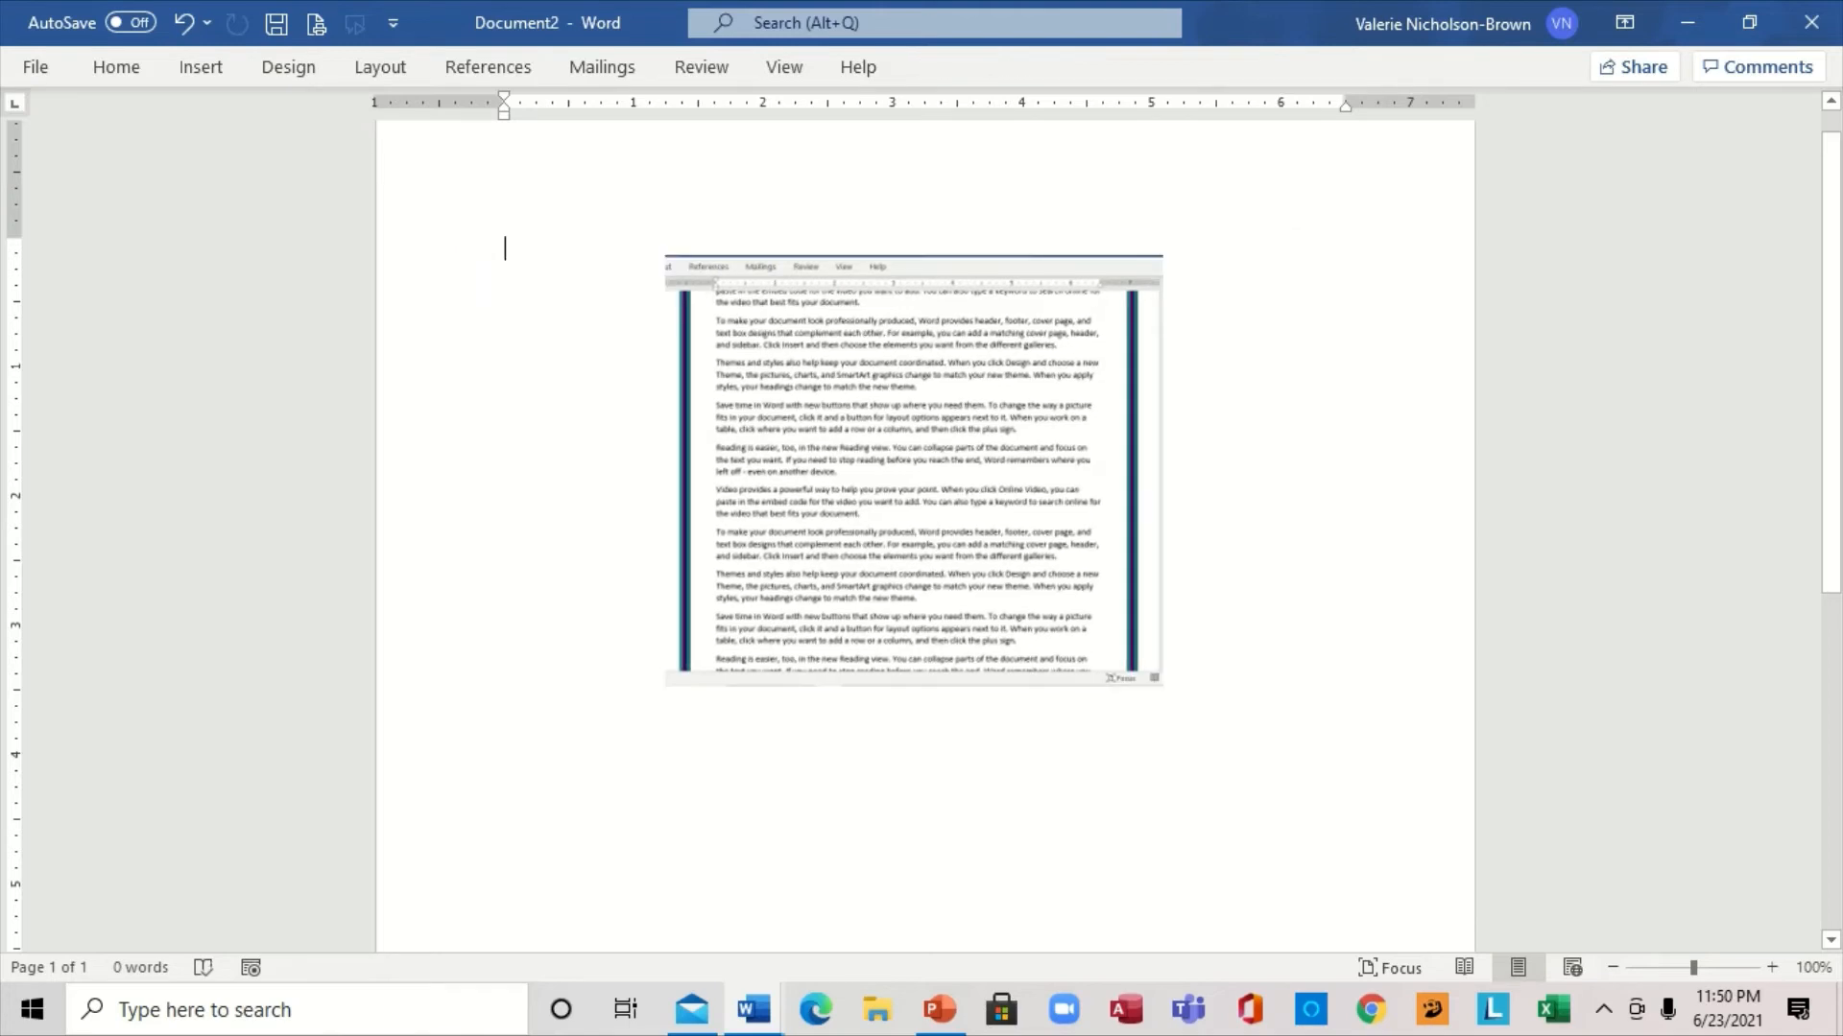
Enlarge the cropped picture from its lower-right corner and stretch its left side so it spans nearly the full page width.
click(1015, 438)
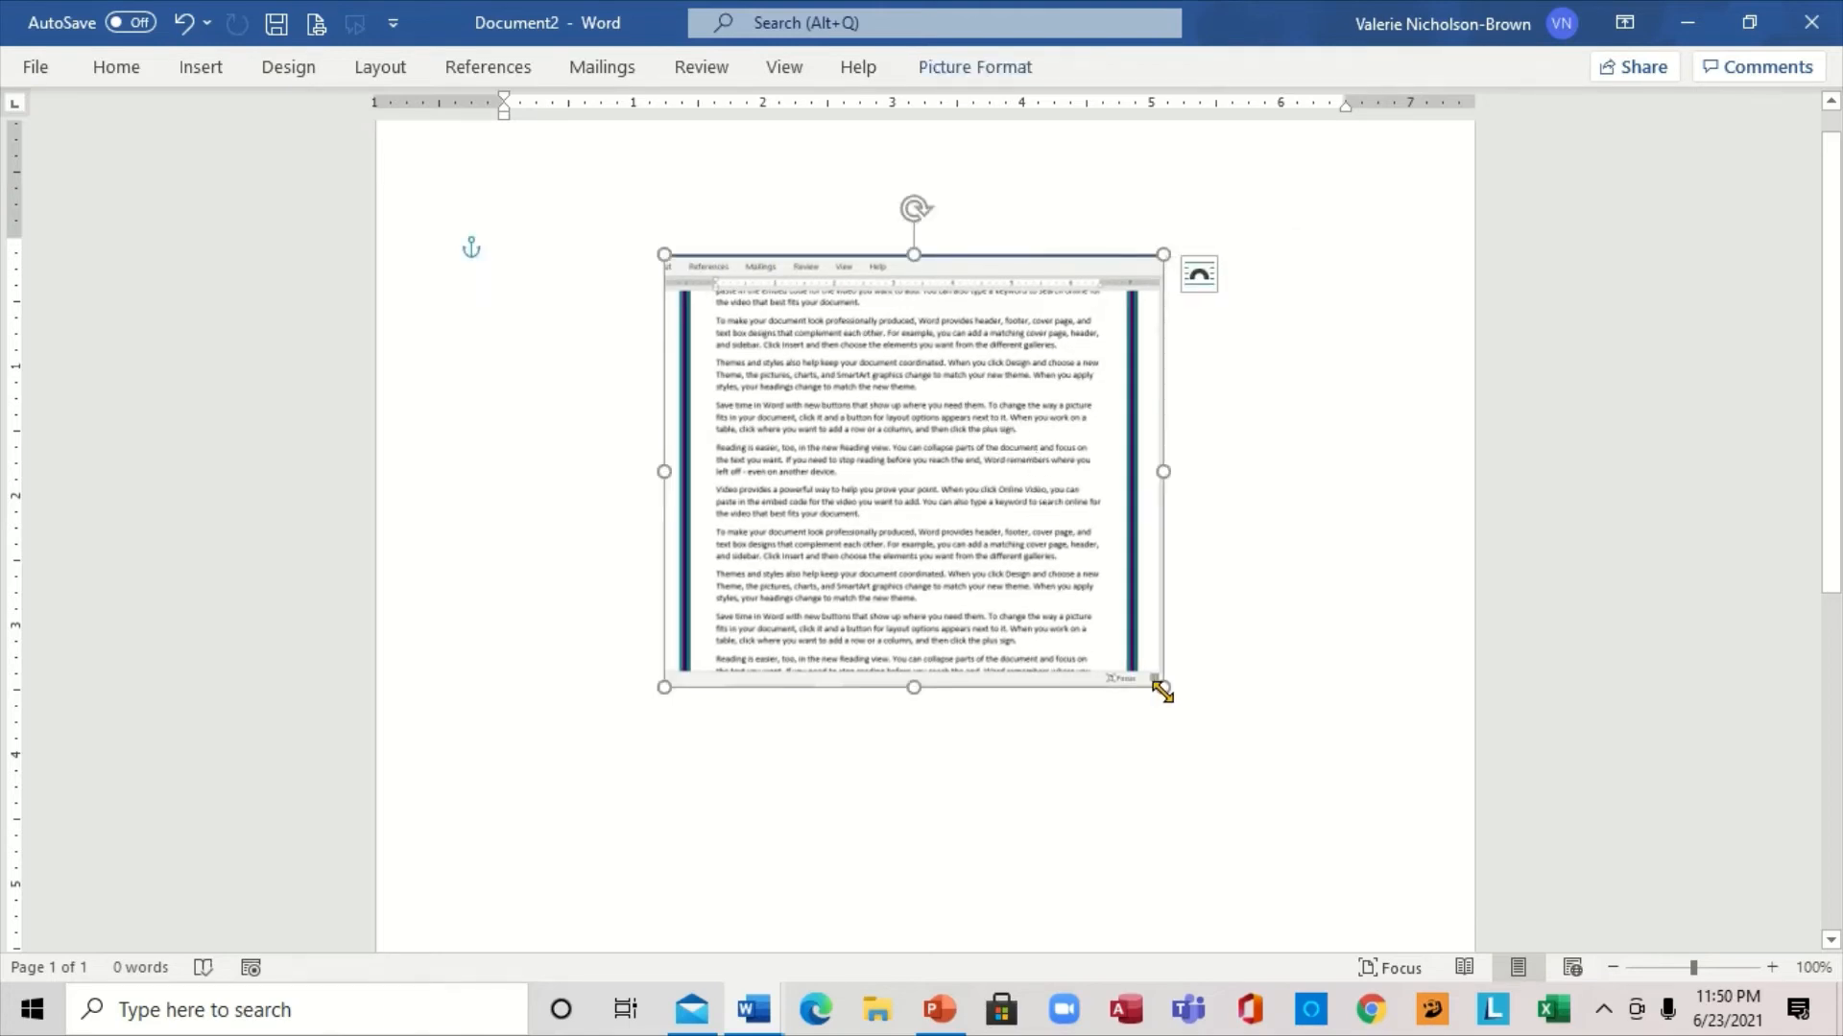
drag(1164, 687, 1417, 907)
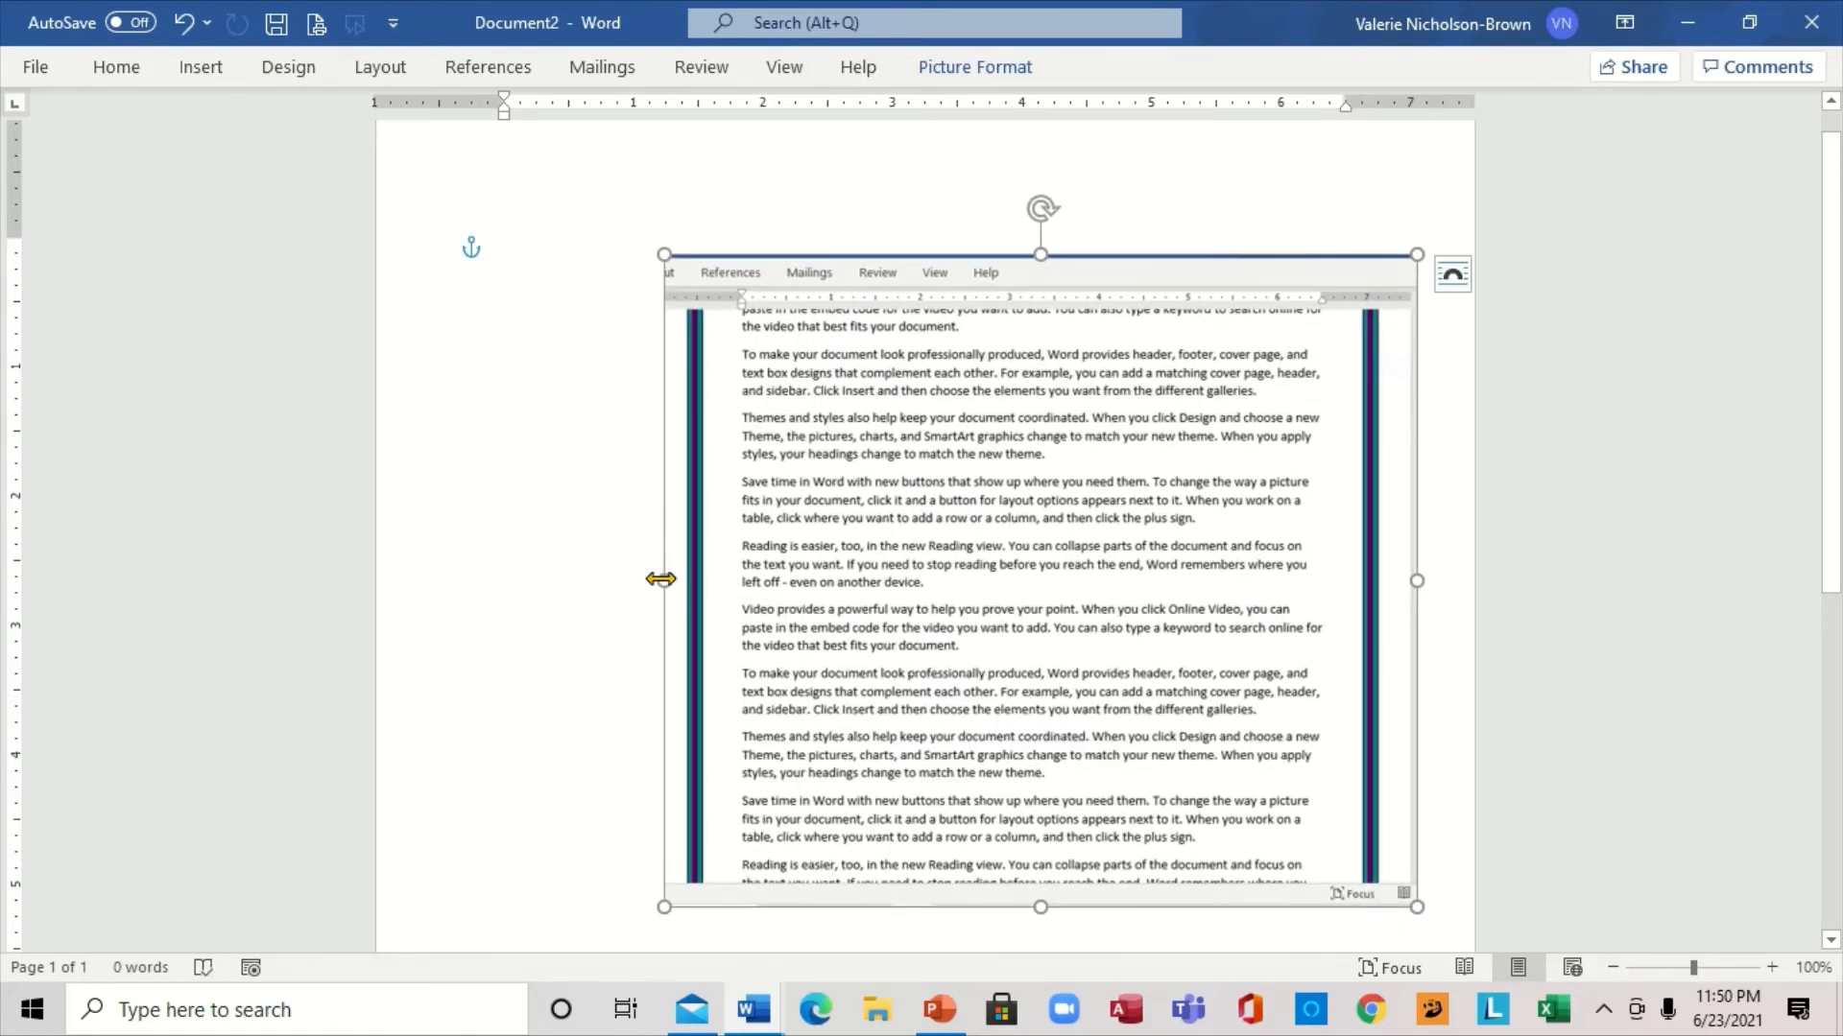
drag(661, 579, 388, 580)
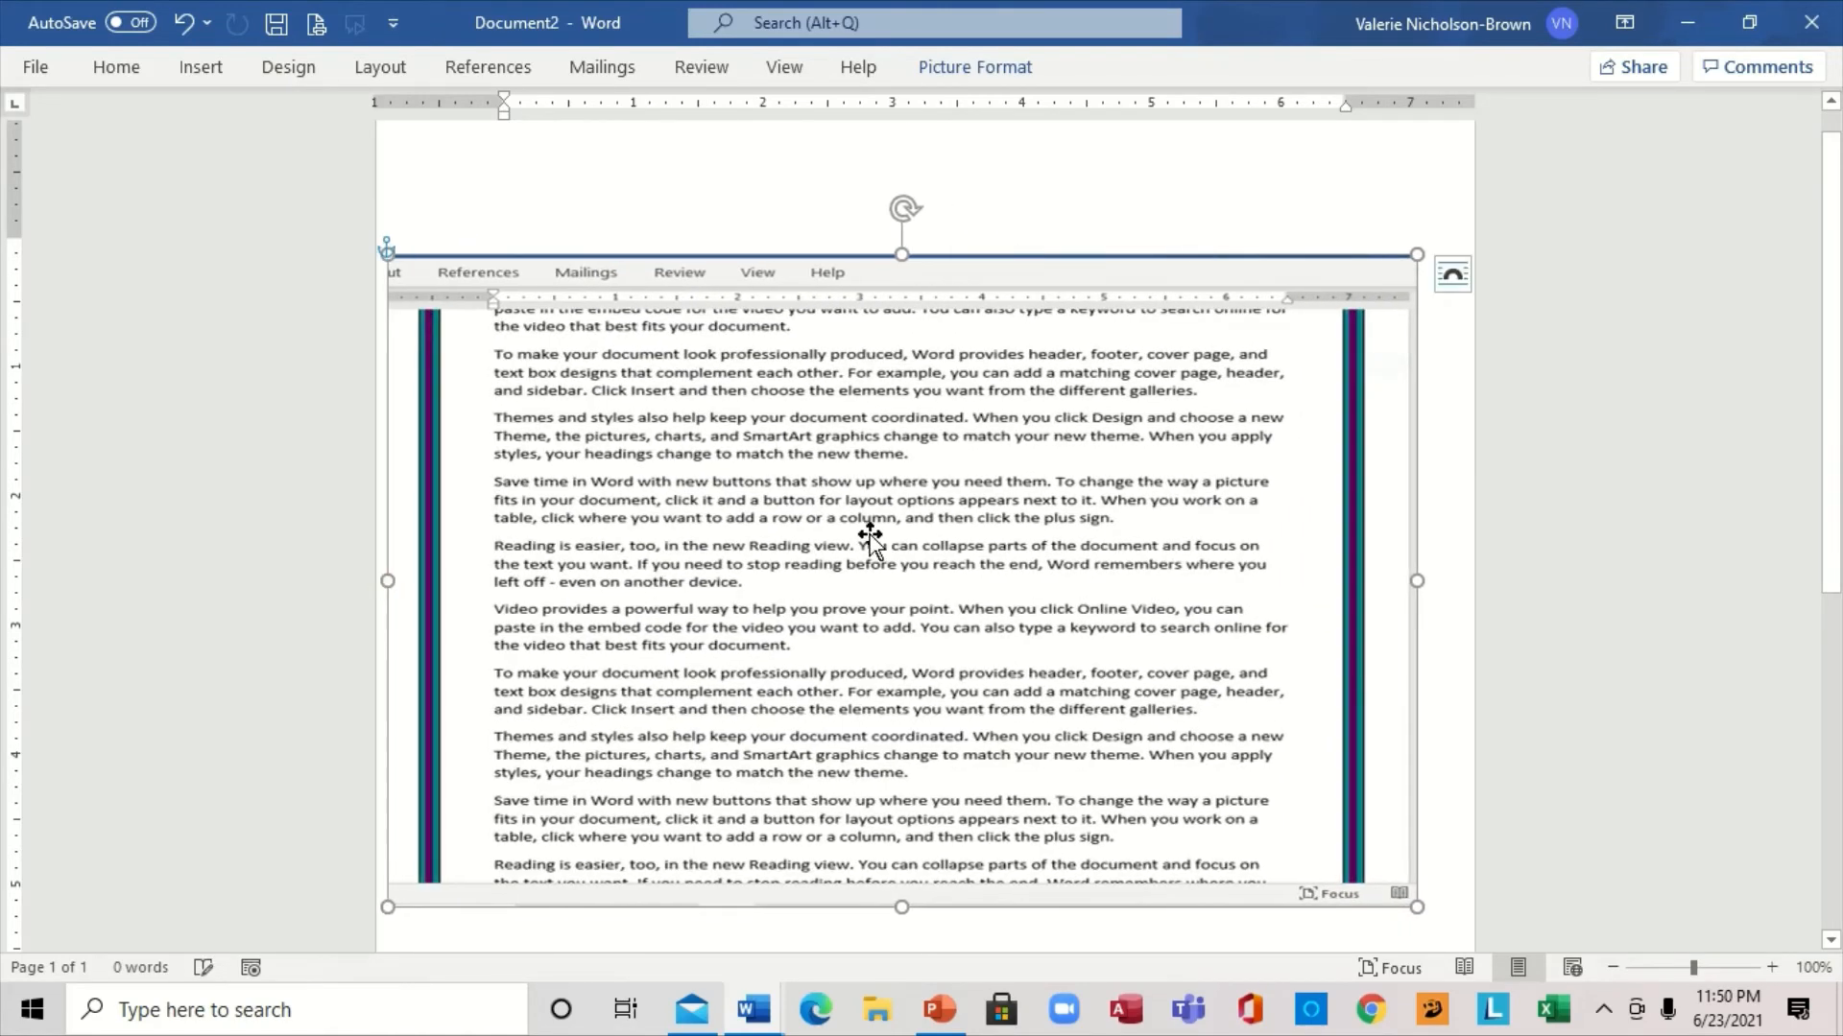
Stretch the picture's upper, right and lower edges outward so it covers the whole page from margin to margin.
drag(901, 255, 912, 75)
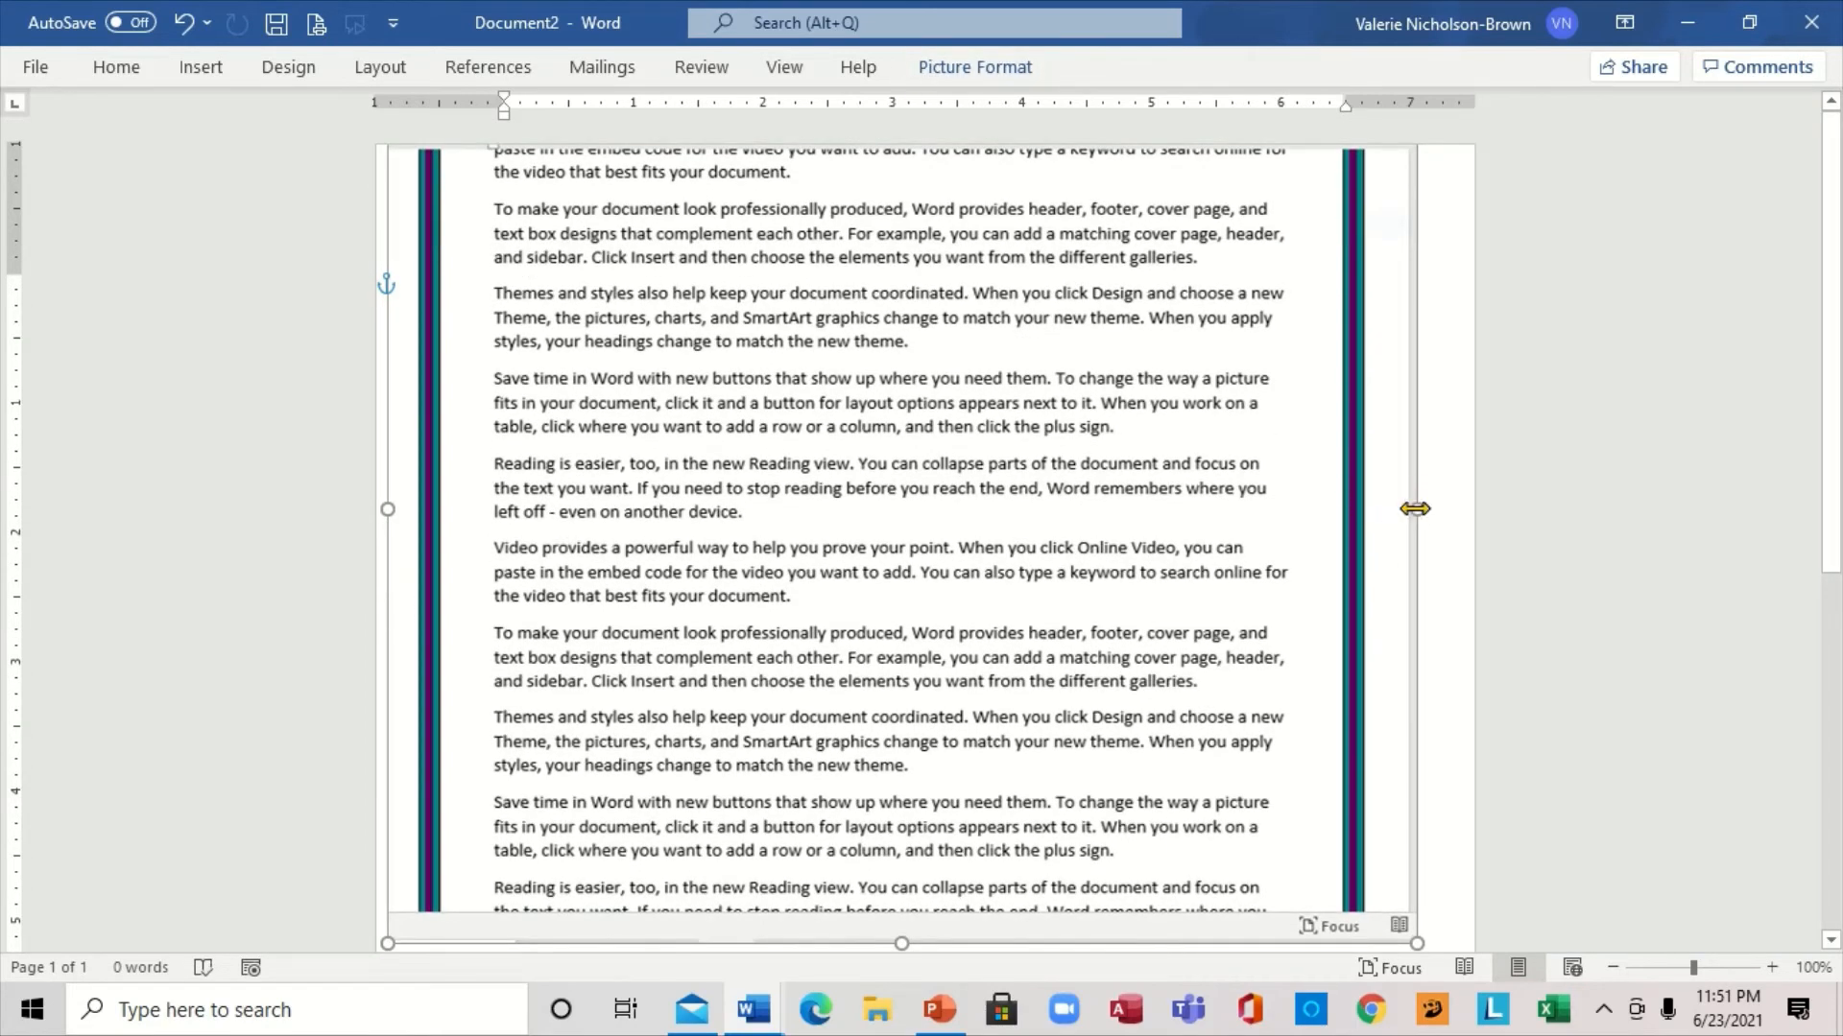
drag(1415, 509, 1509, 524)
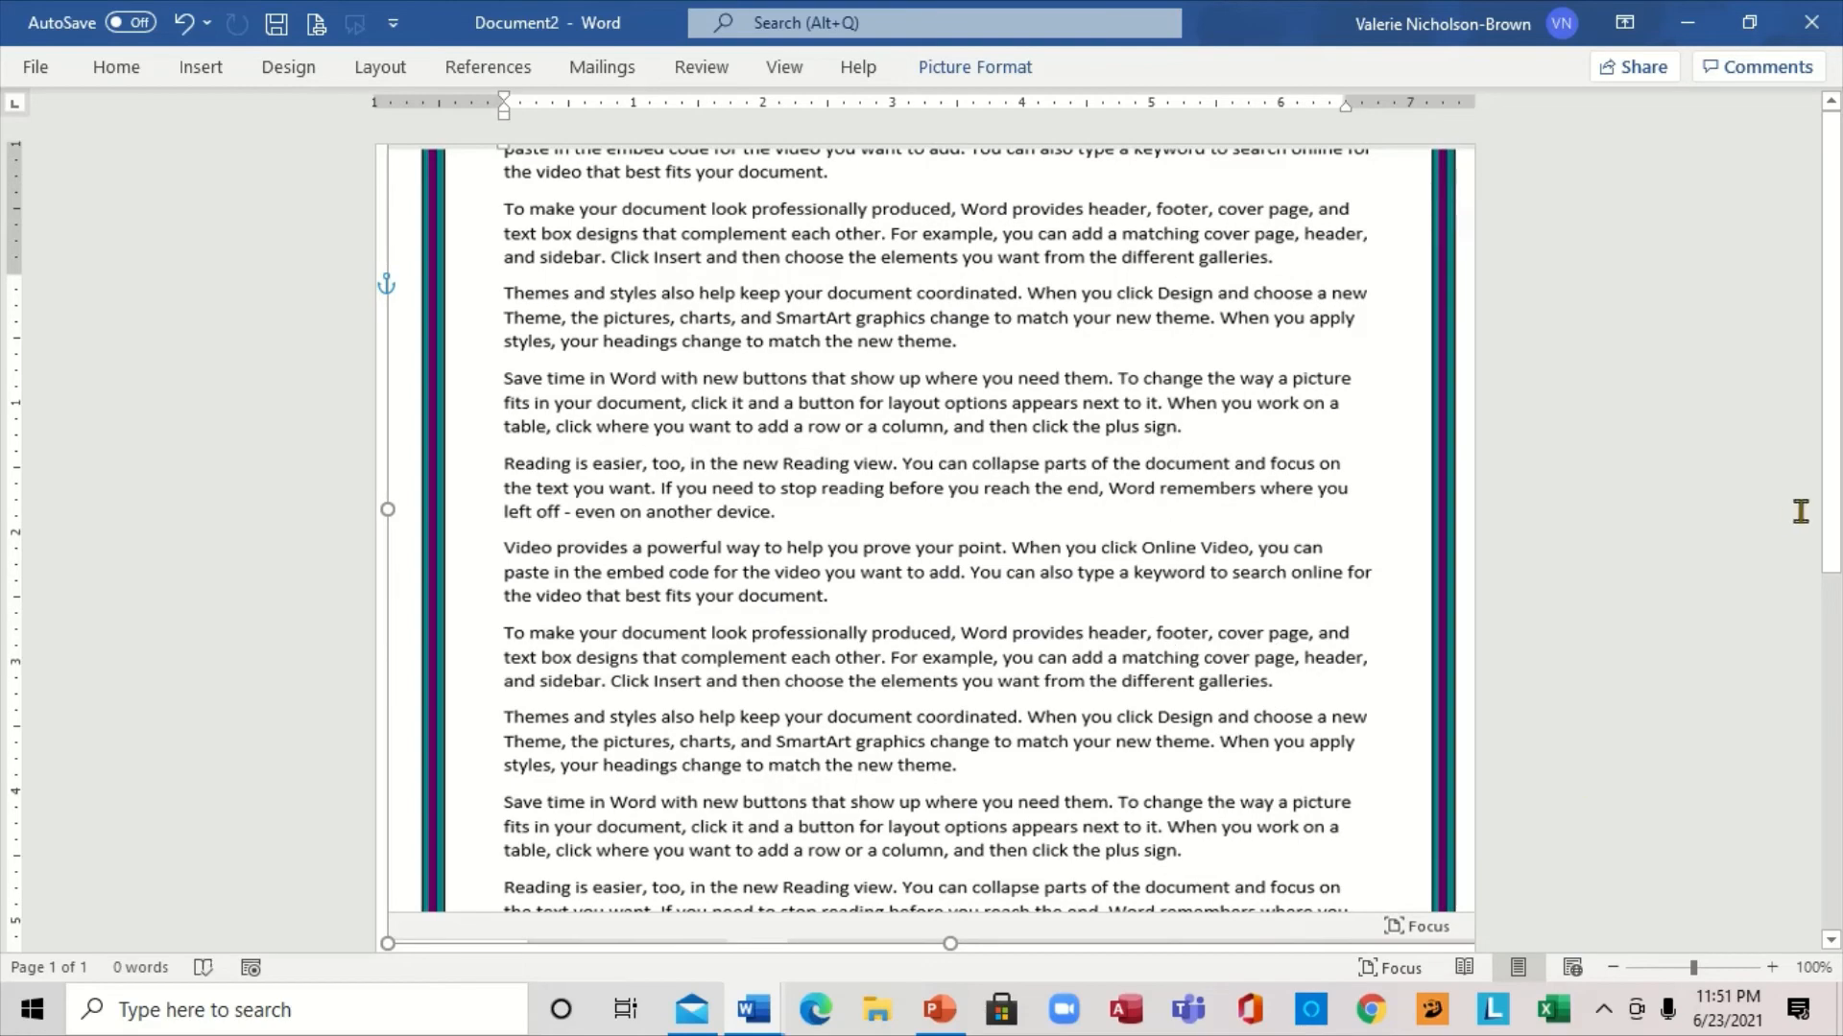
scroll(1835, 442, down, 5)
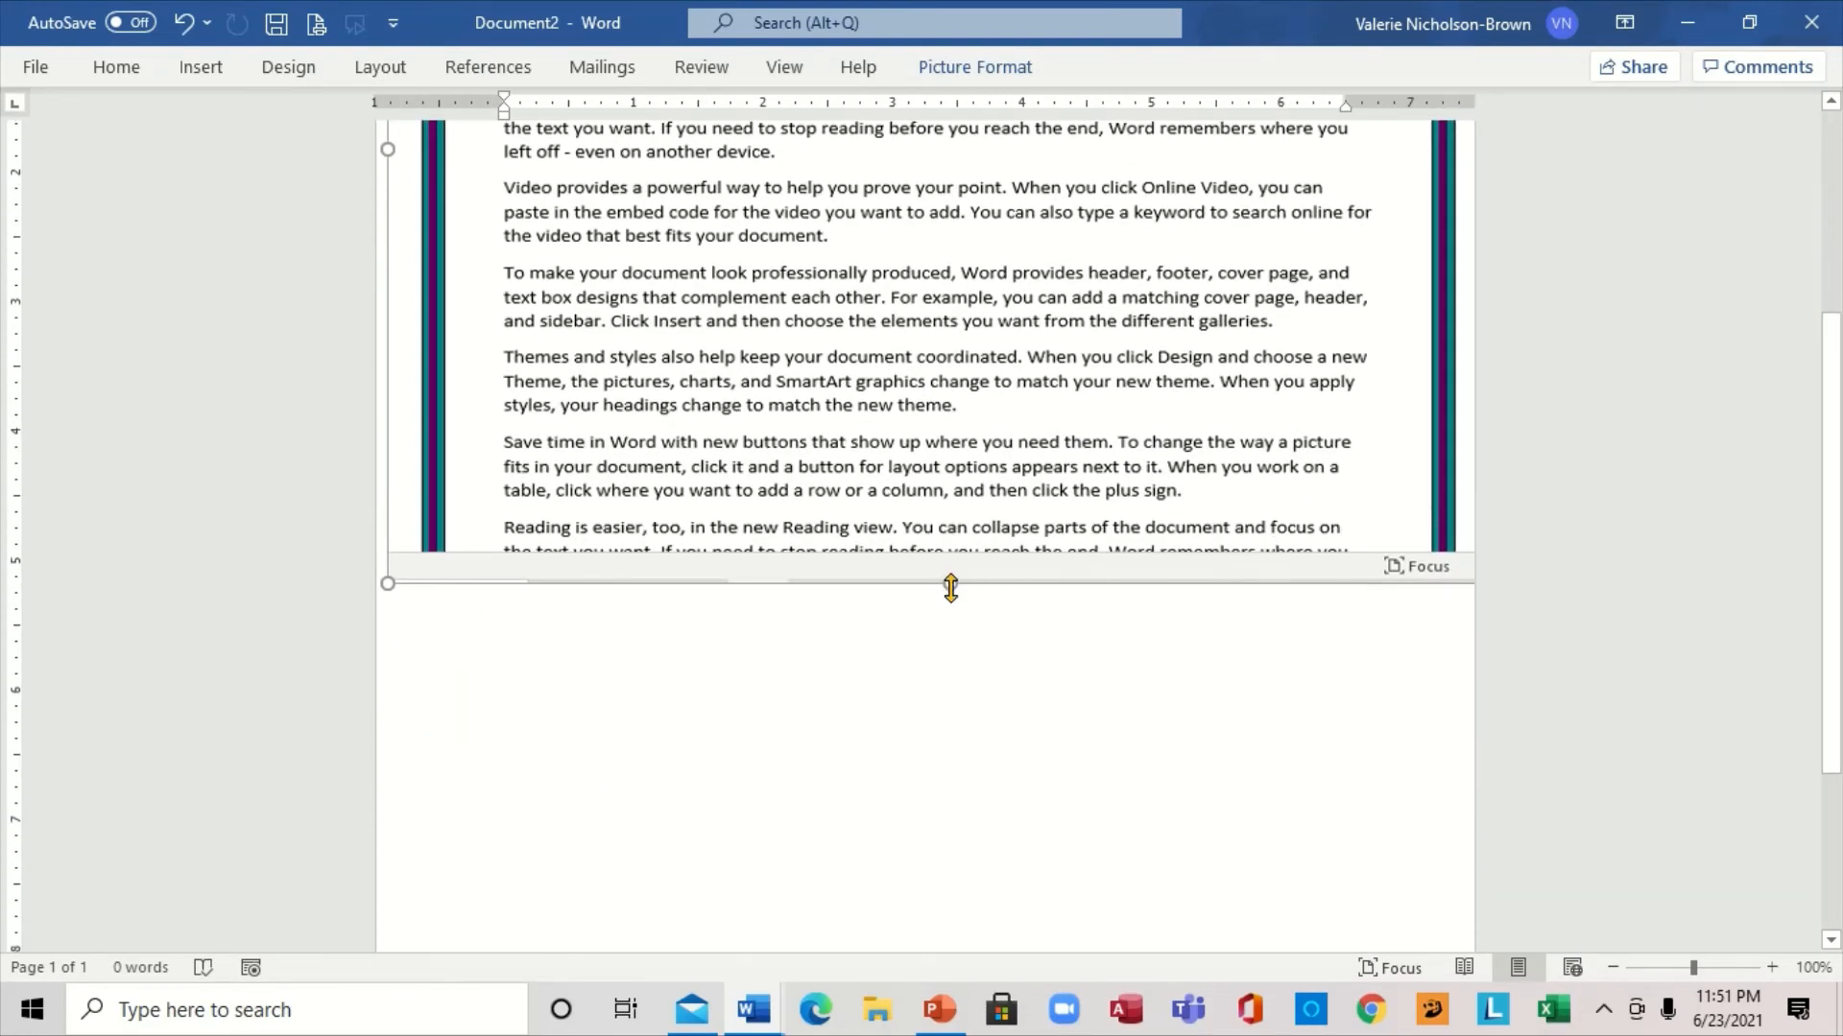
drag(950, 583, 946, 890)
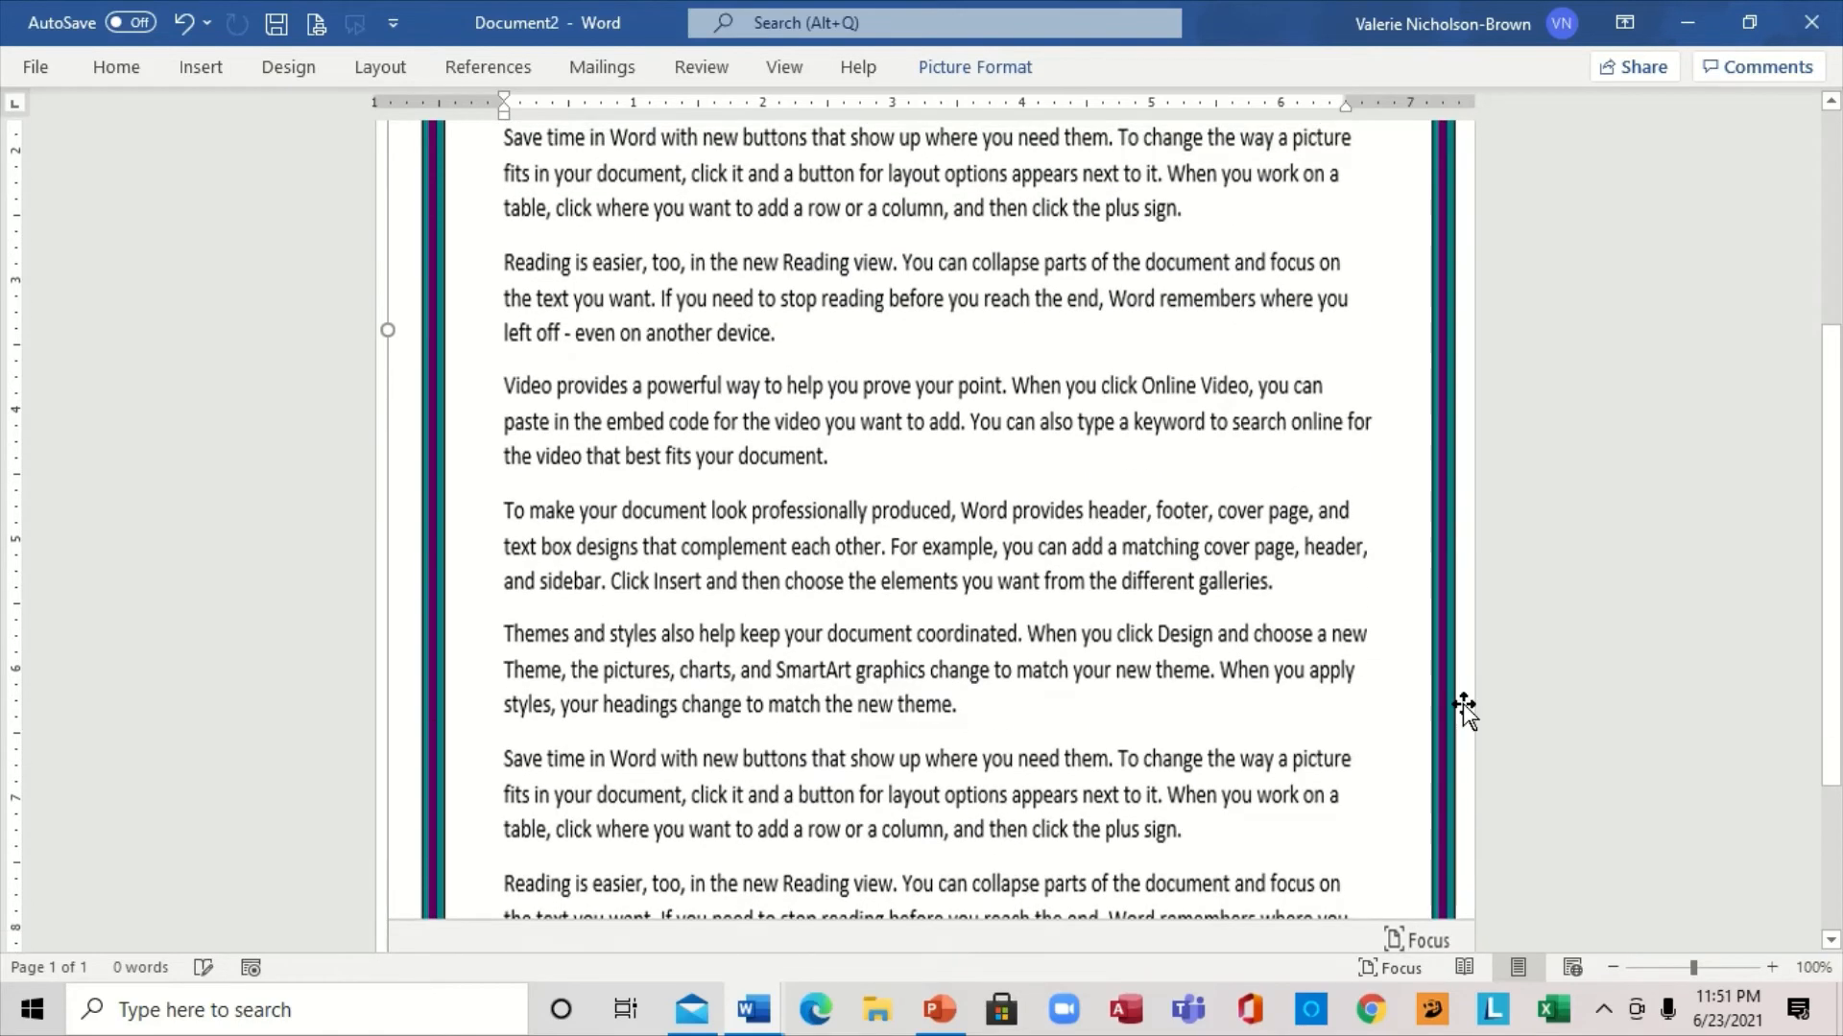
scroll(1835, 566, down, 3)
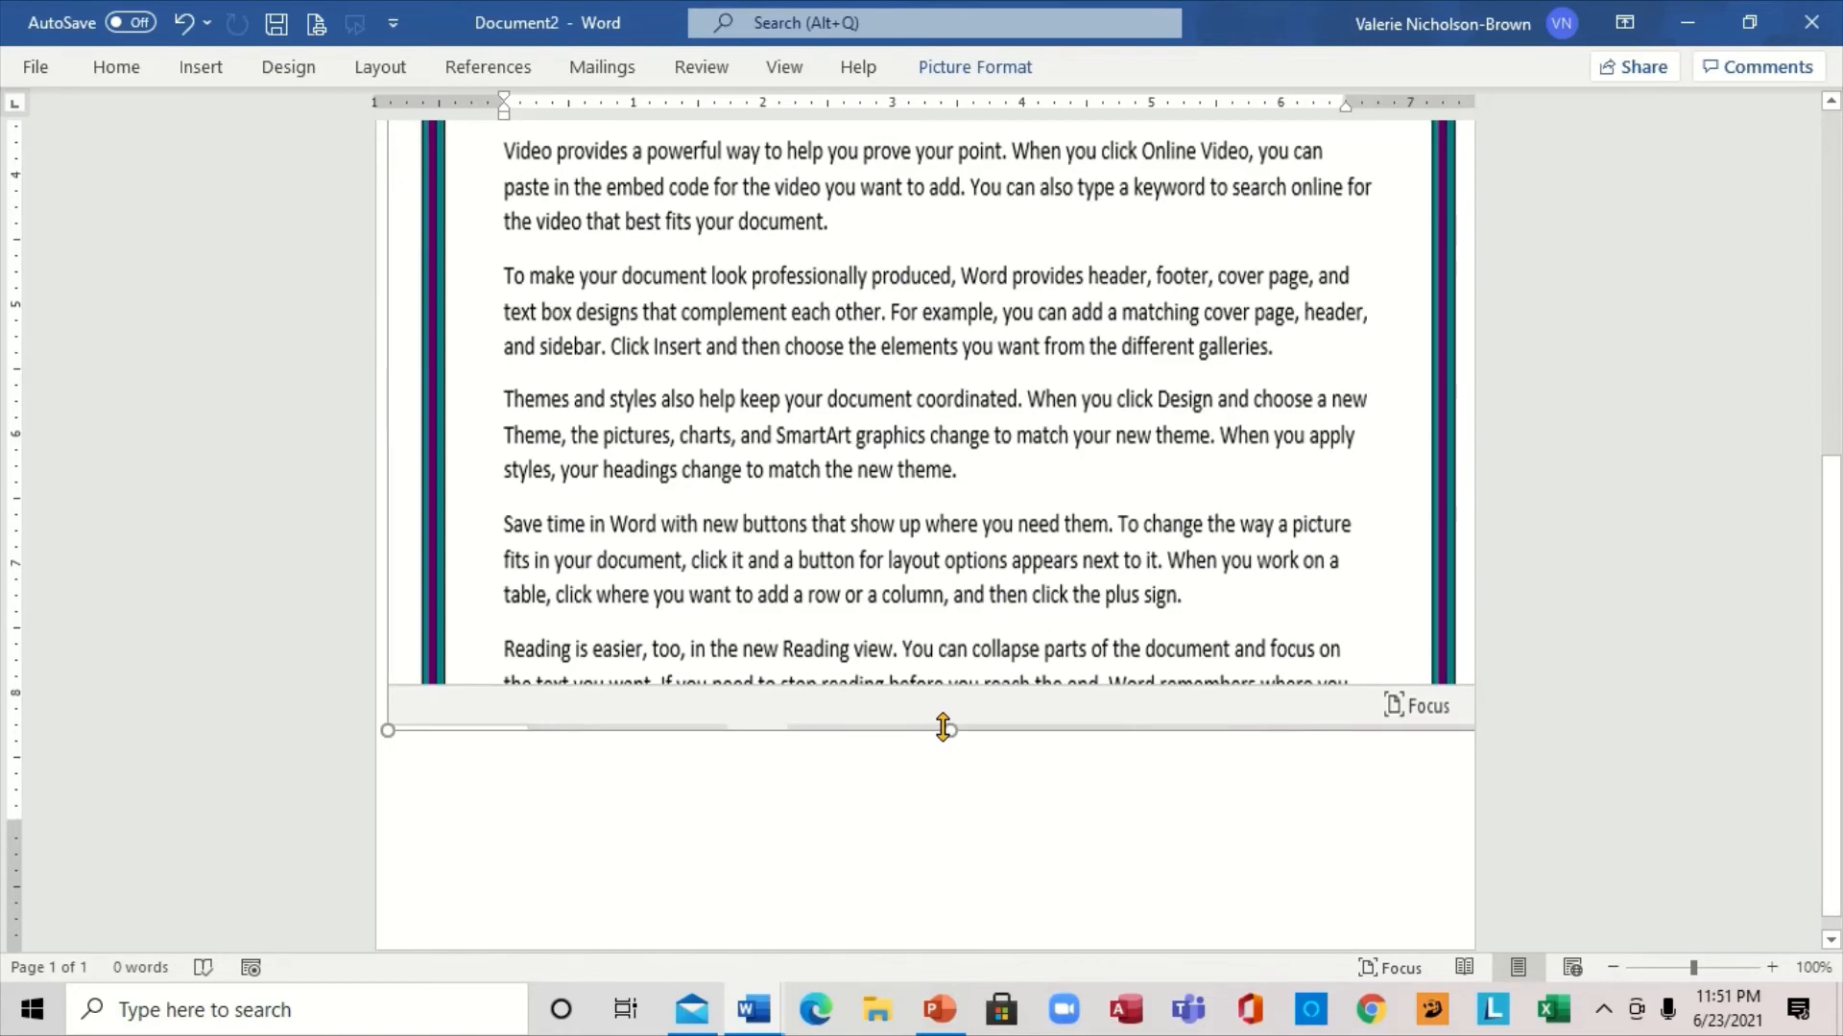
drag(946, 729, 929, 948)
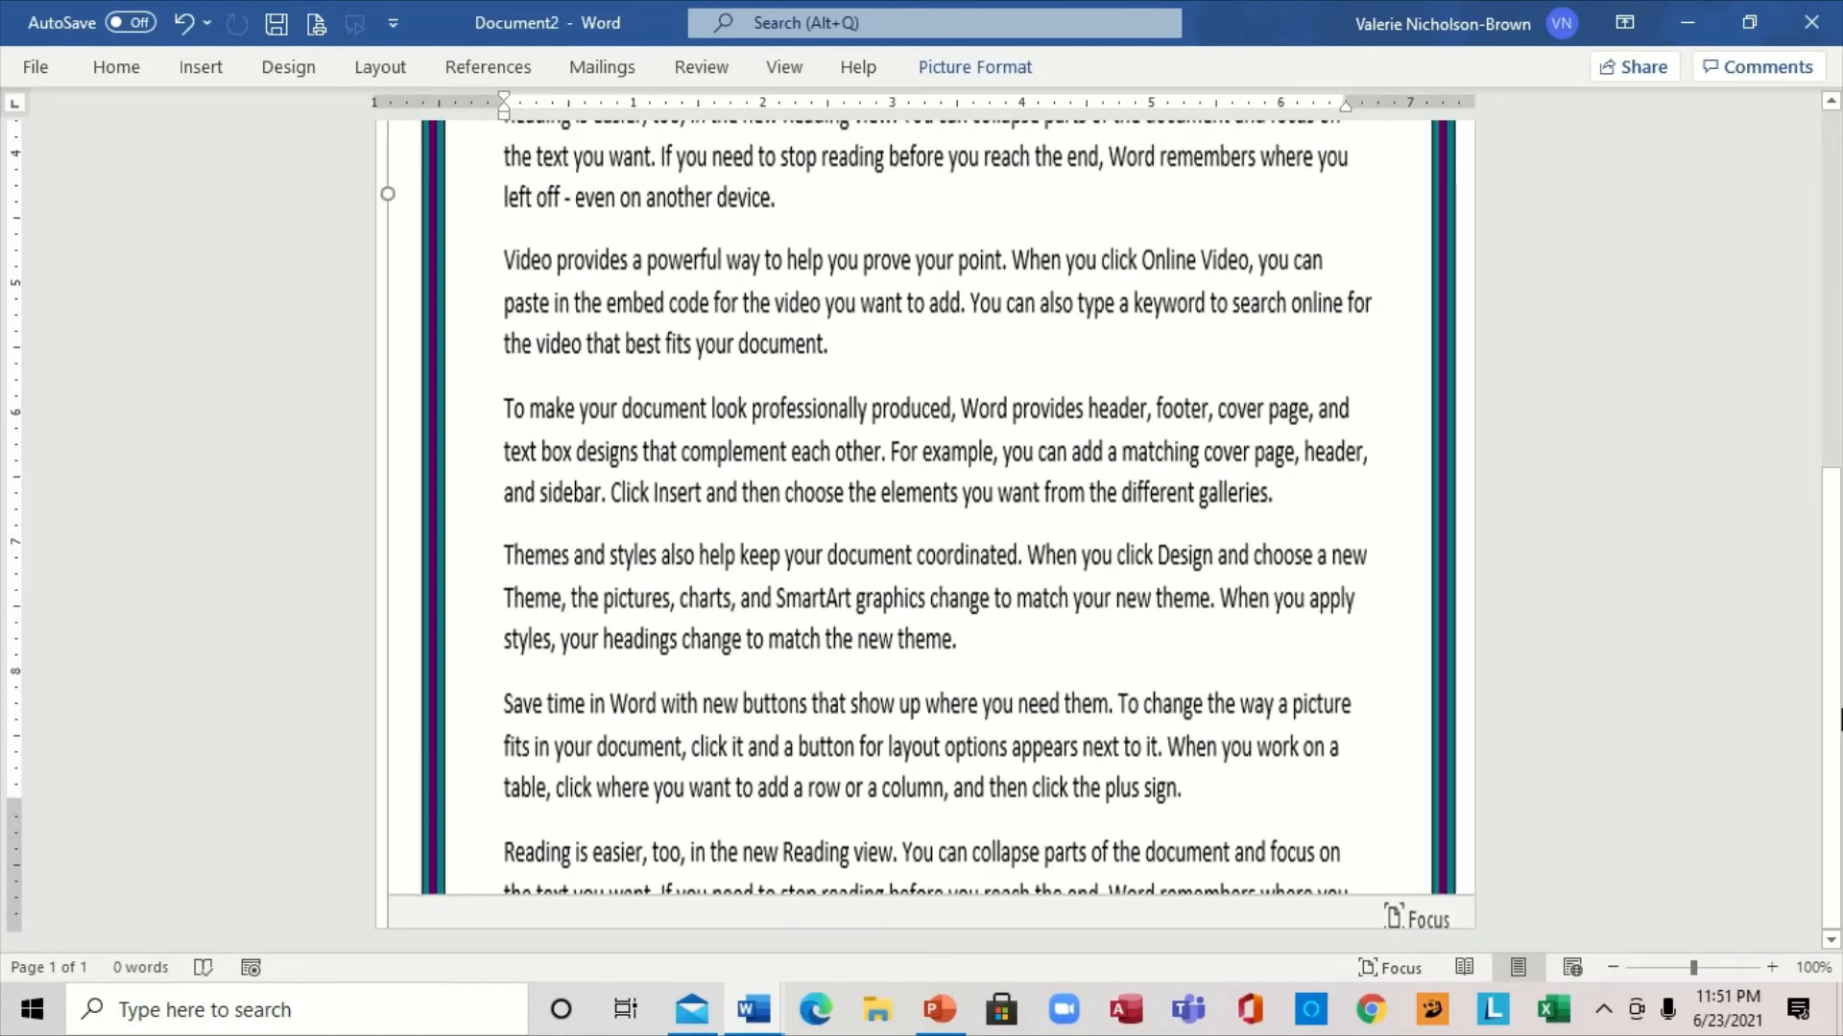
Move the picture down until its upper edge is on the page, and lower that edge to make it about 11.5 inches high.
drag(1835, 708, 1809, 293)
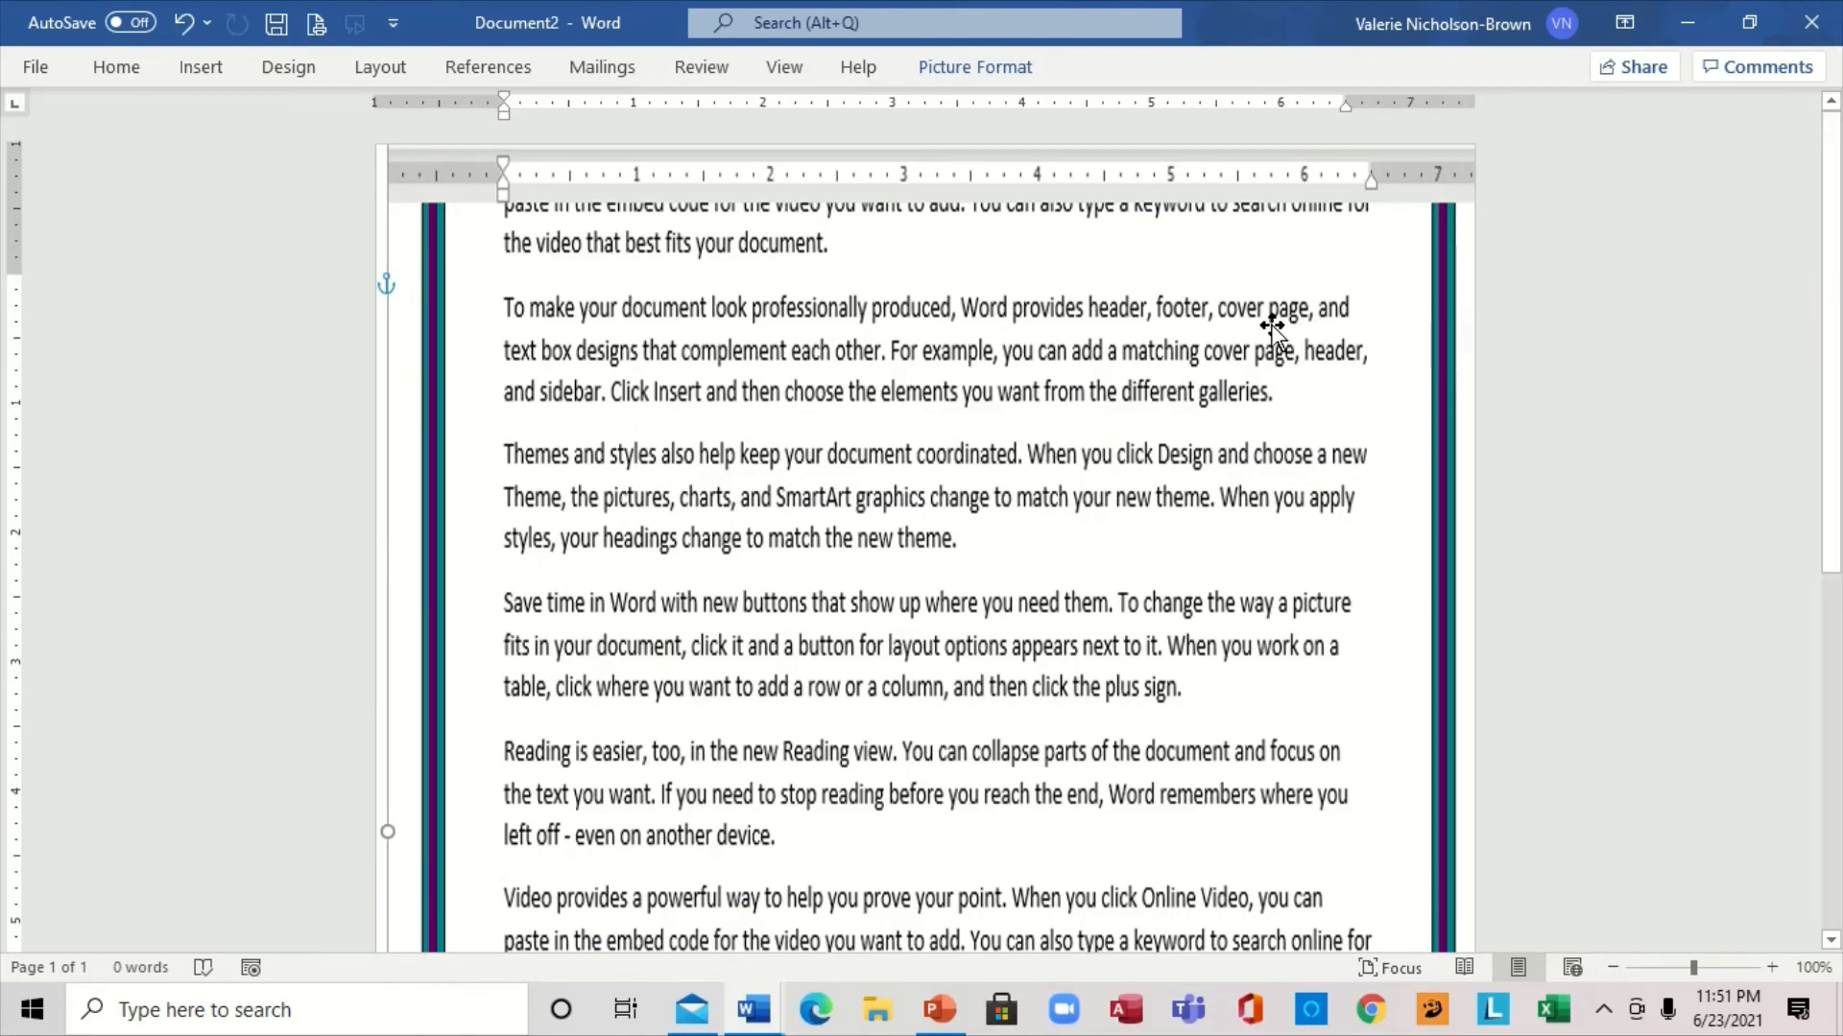
drag(1272, 327, 1284, 431)
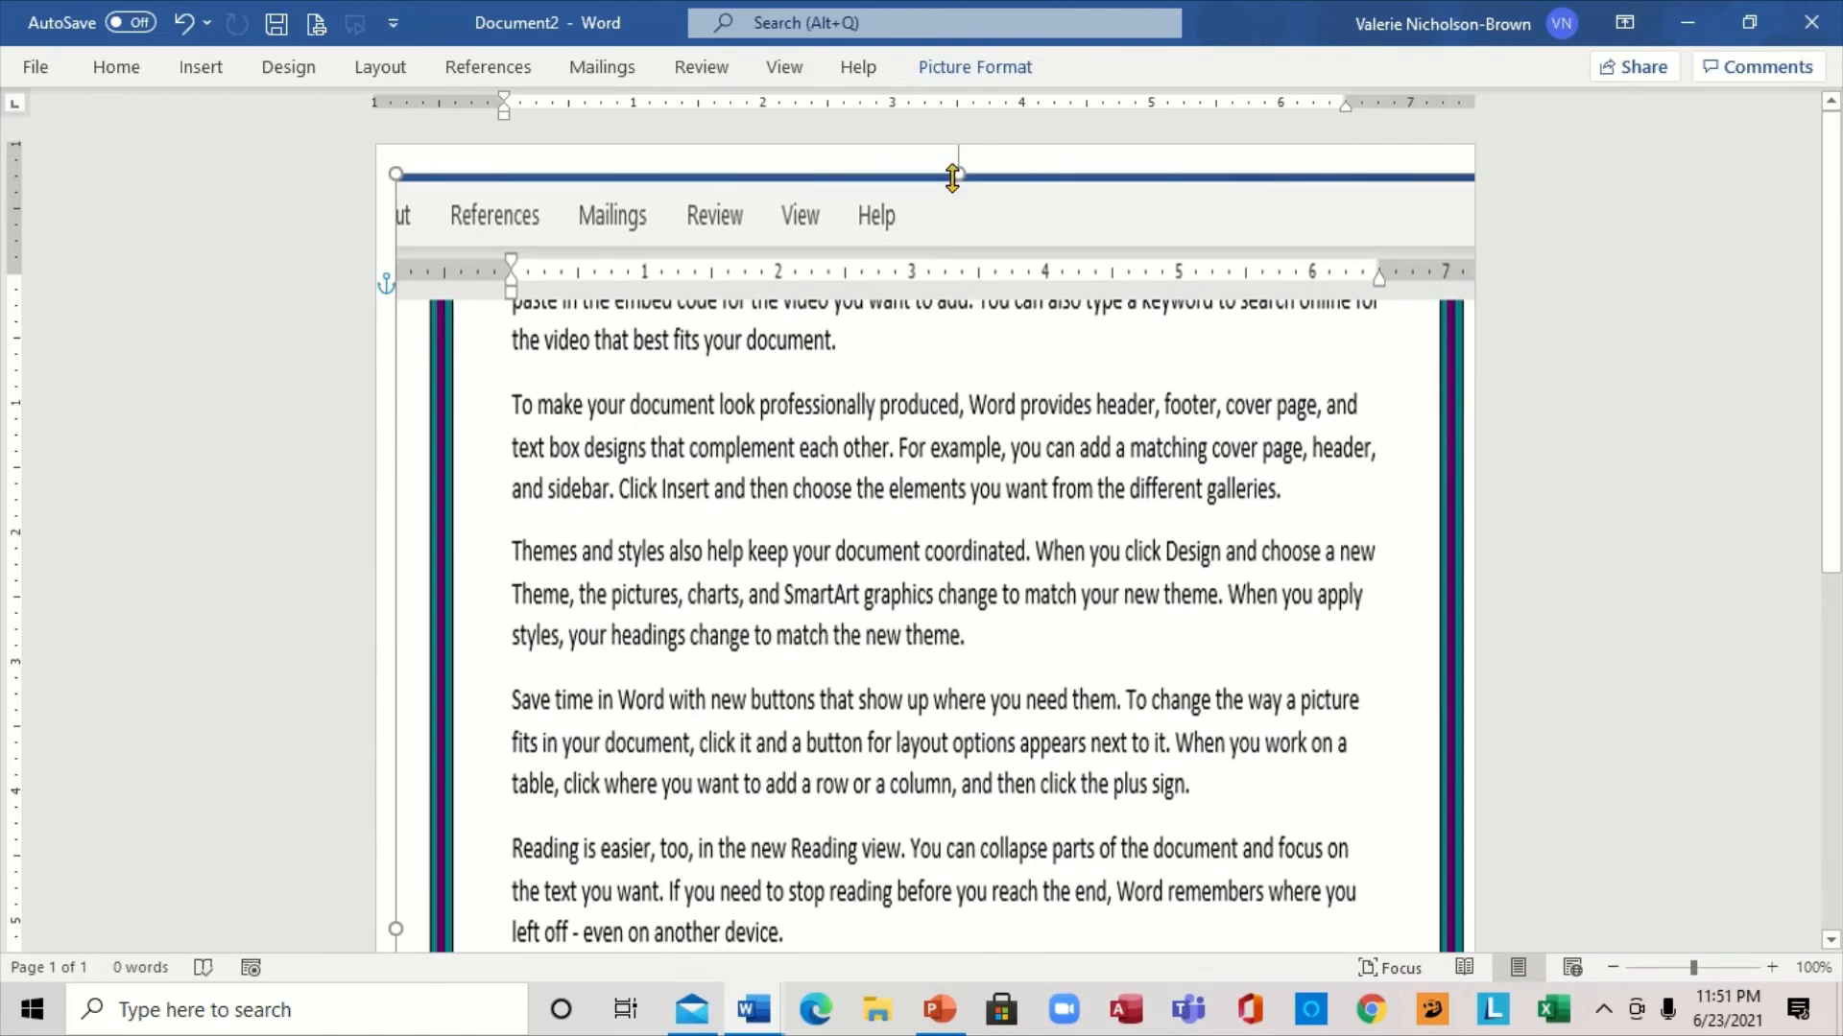
drag(952, 176, 956, 192)
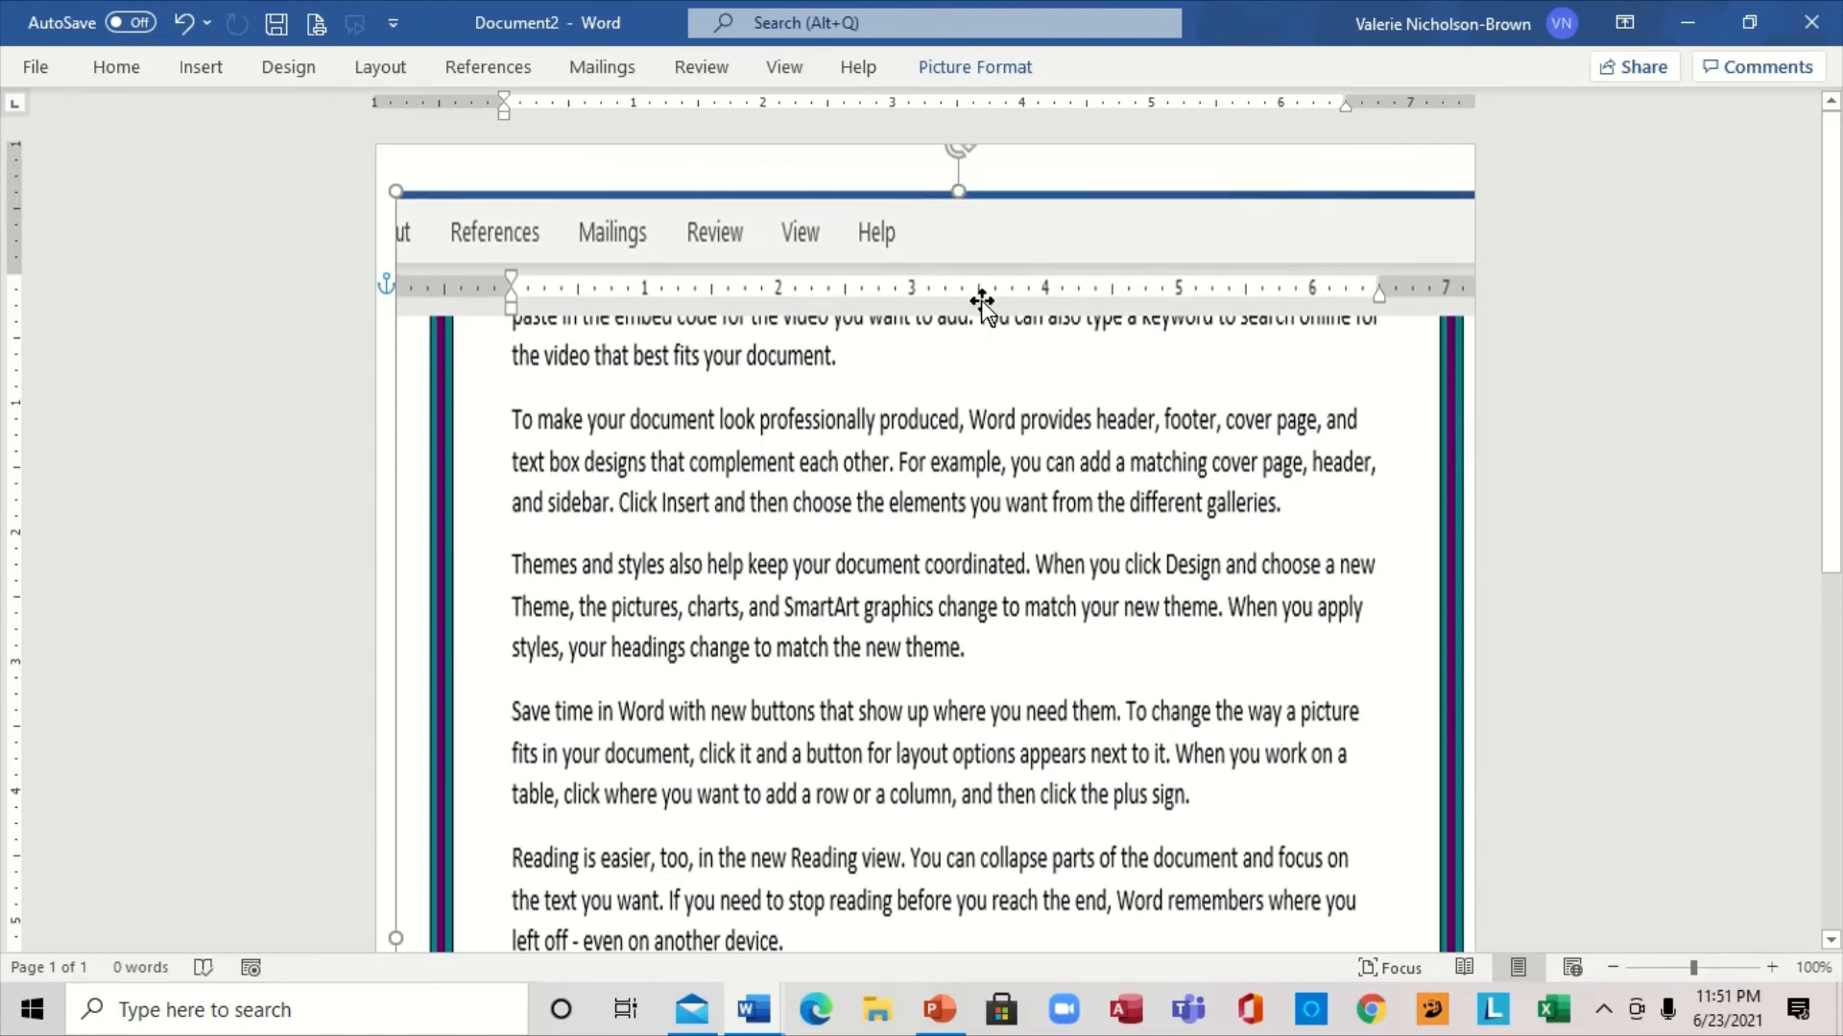
Crop the picture's upper edge to remove the captured ribbon tab names, leaving it about 11 inches high.
click(975, 66)
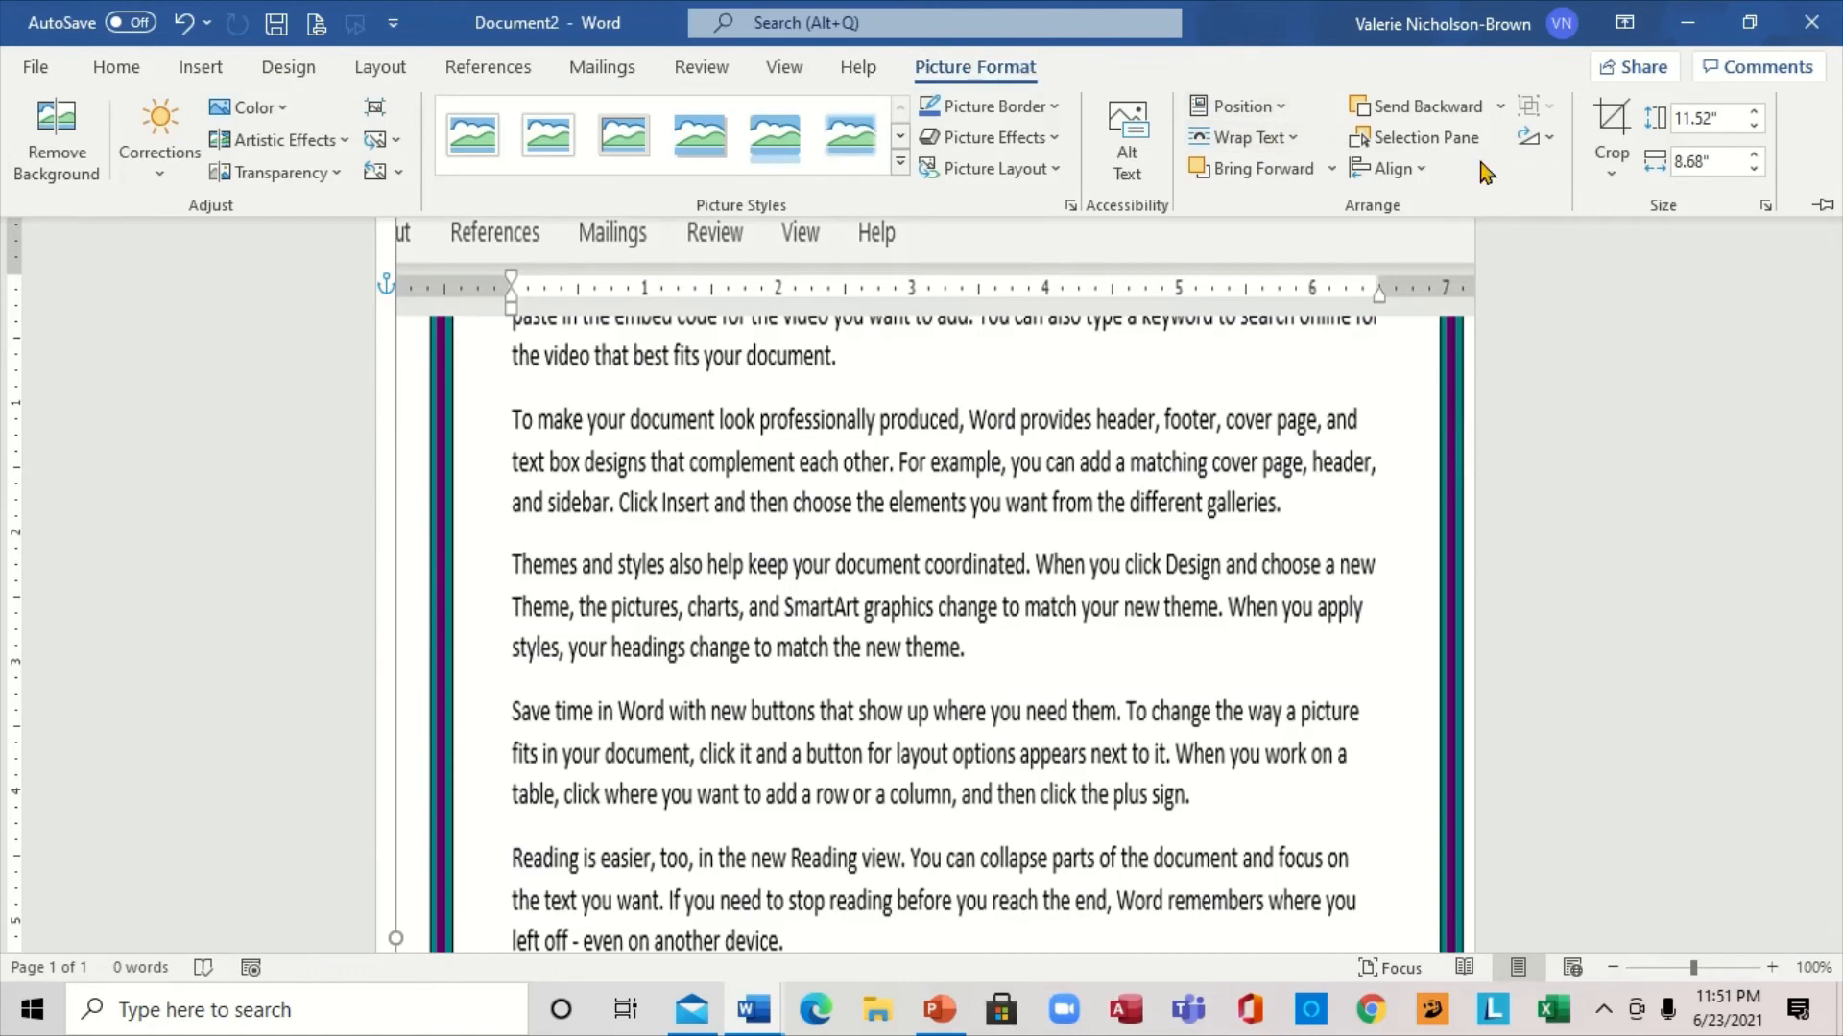
click(1610, 174)
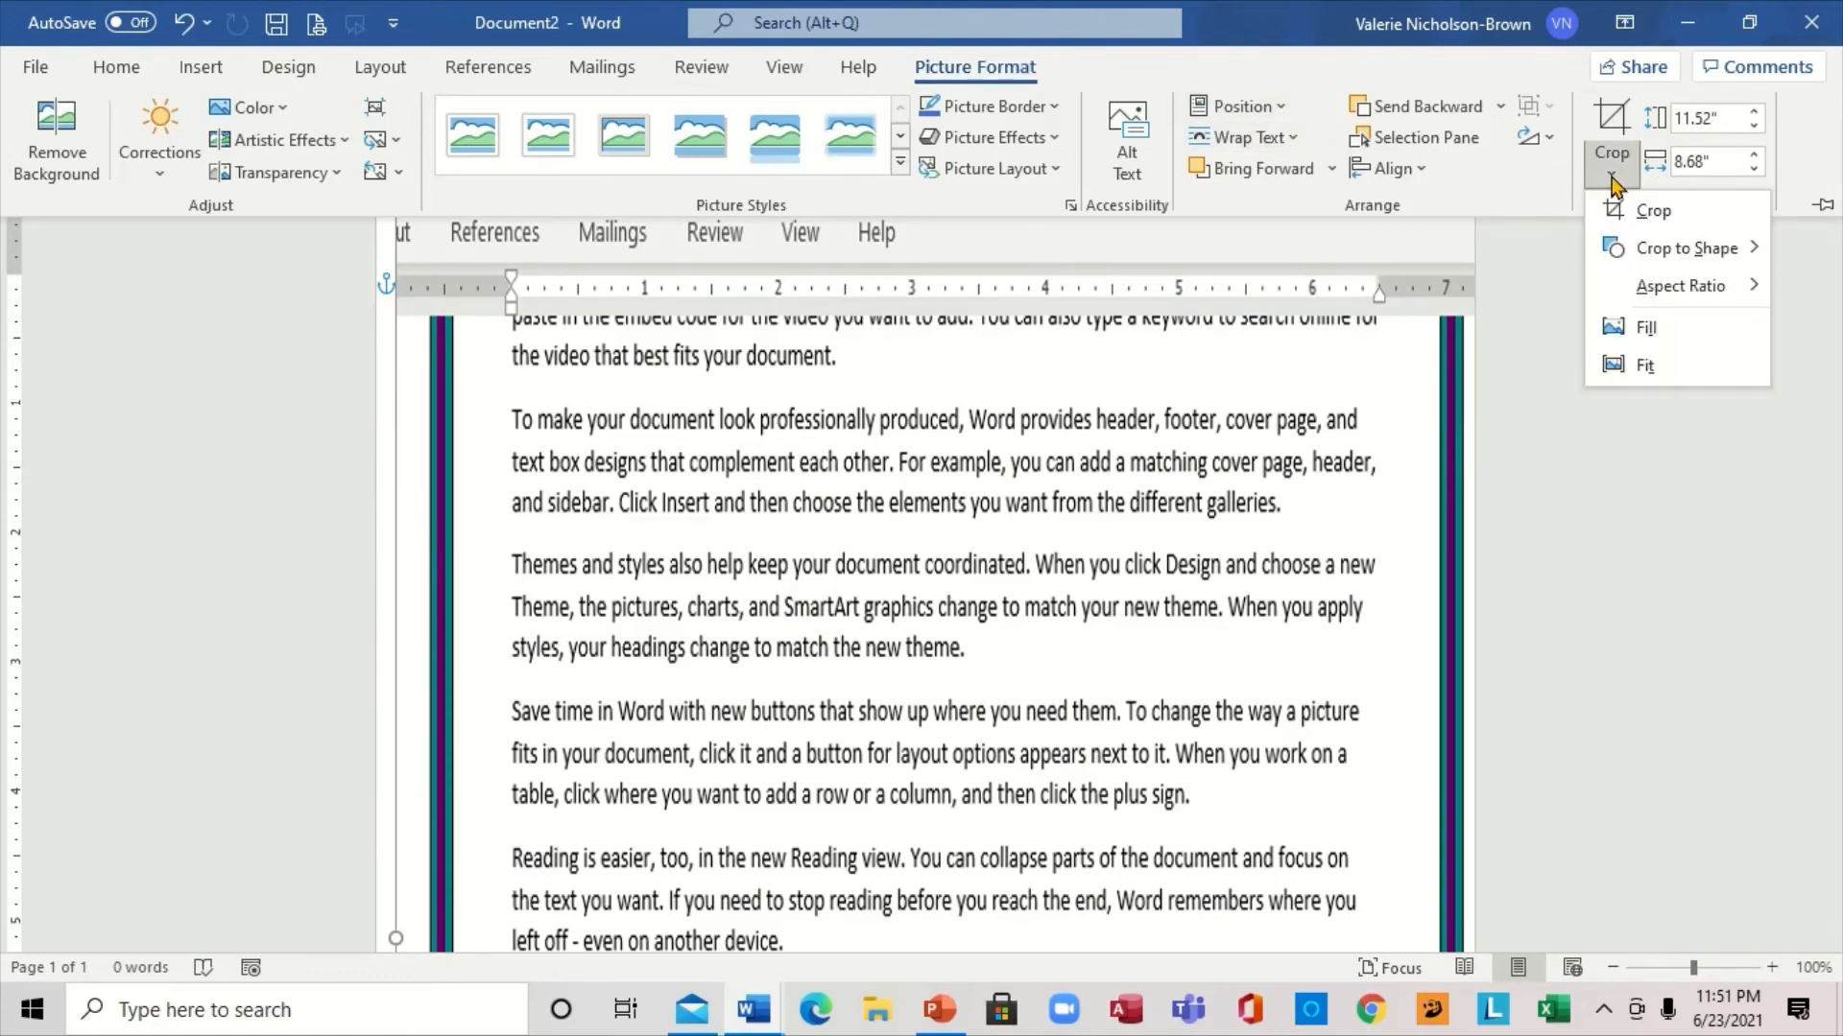
click(1638, 214)
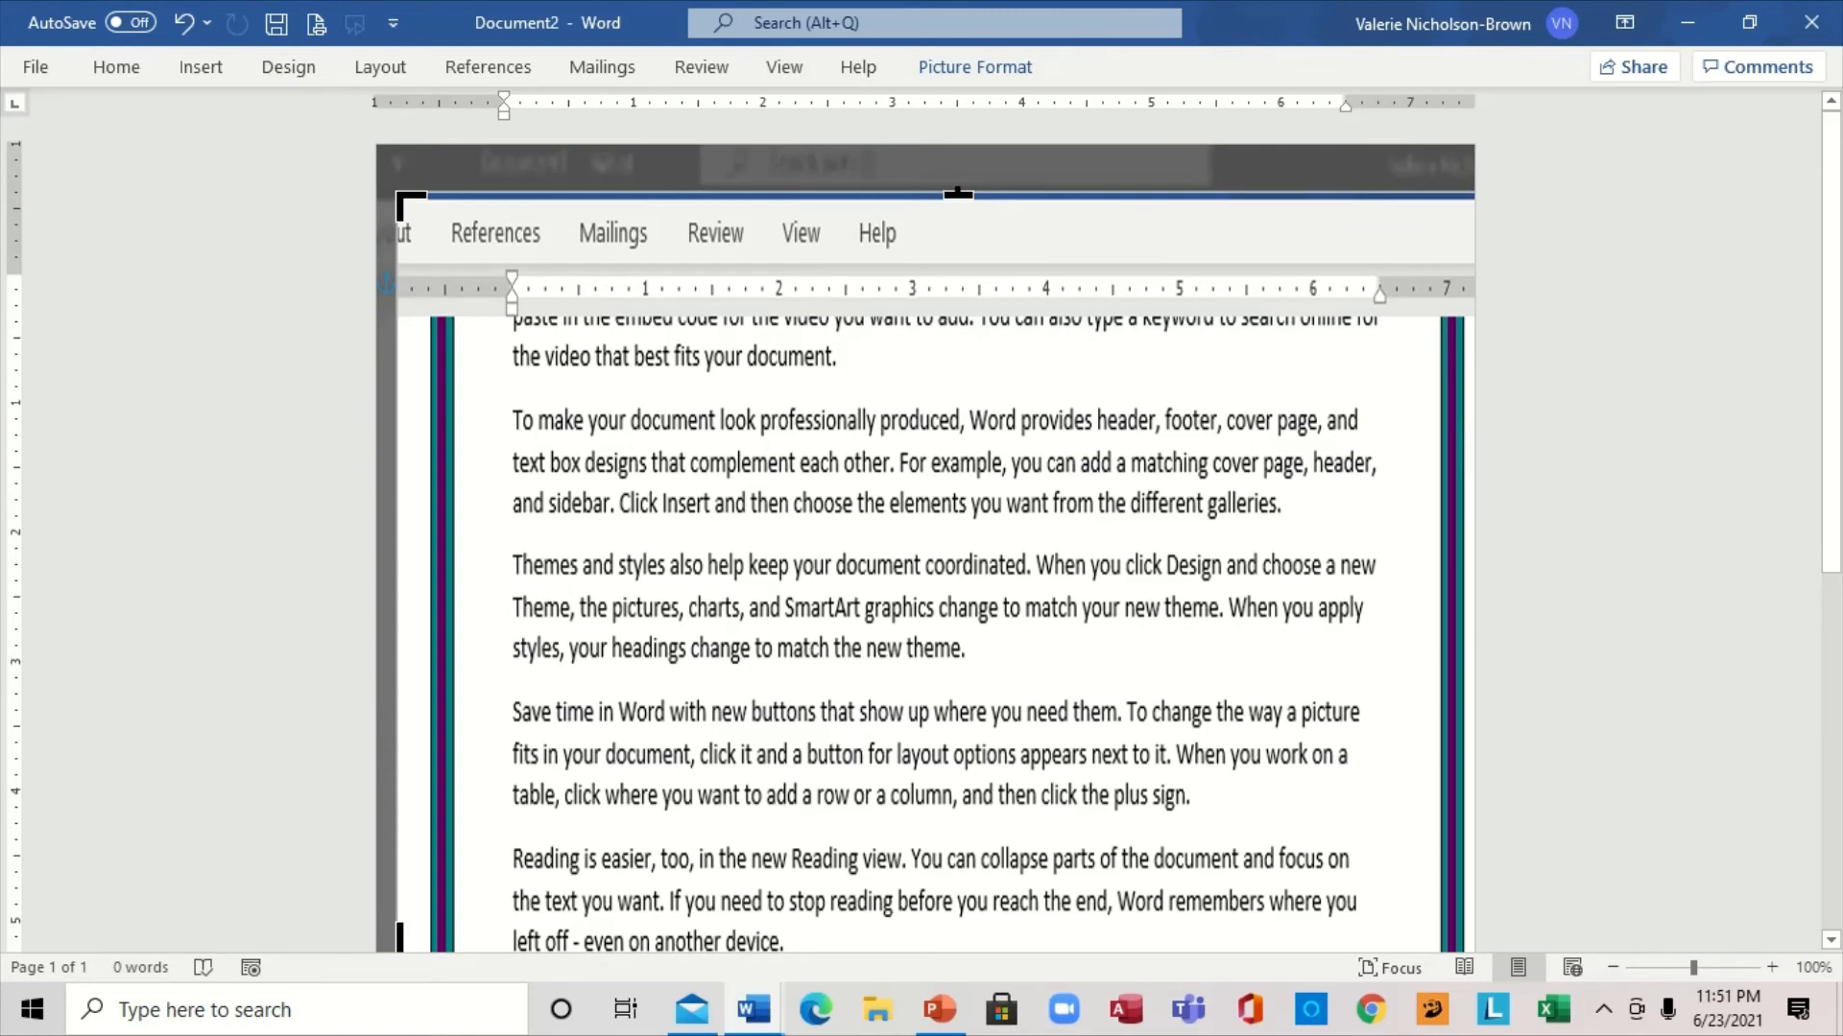
drag(957, 194, 962, 261)
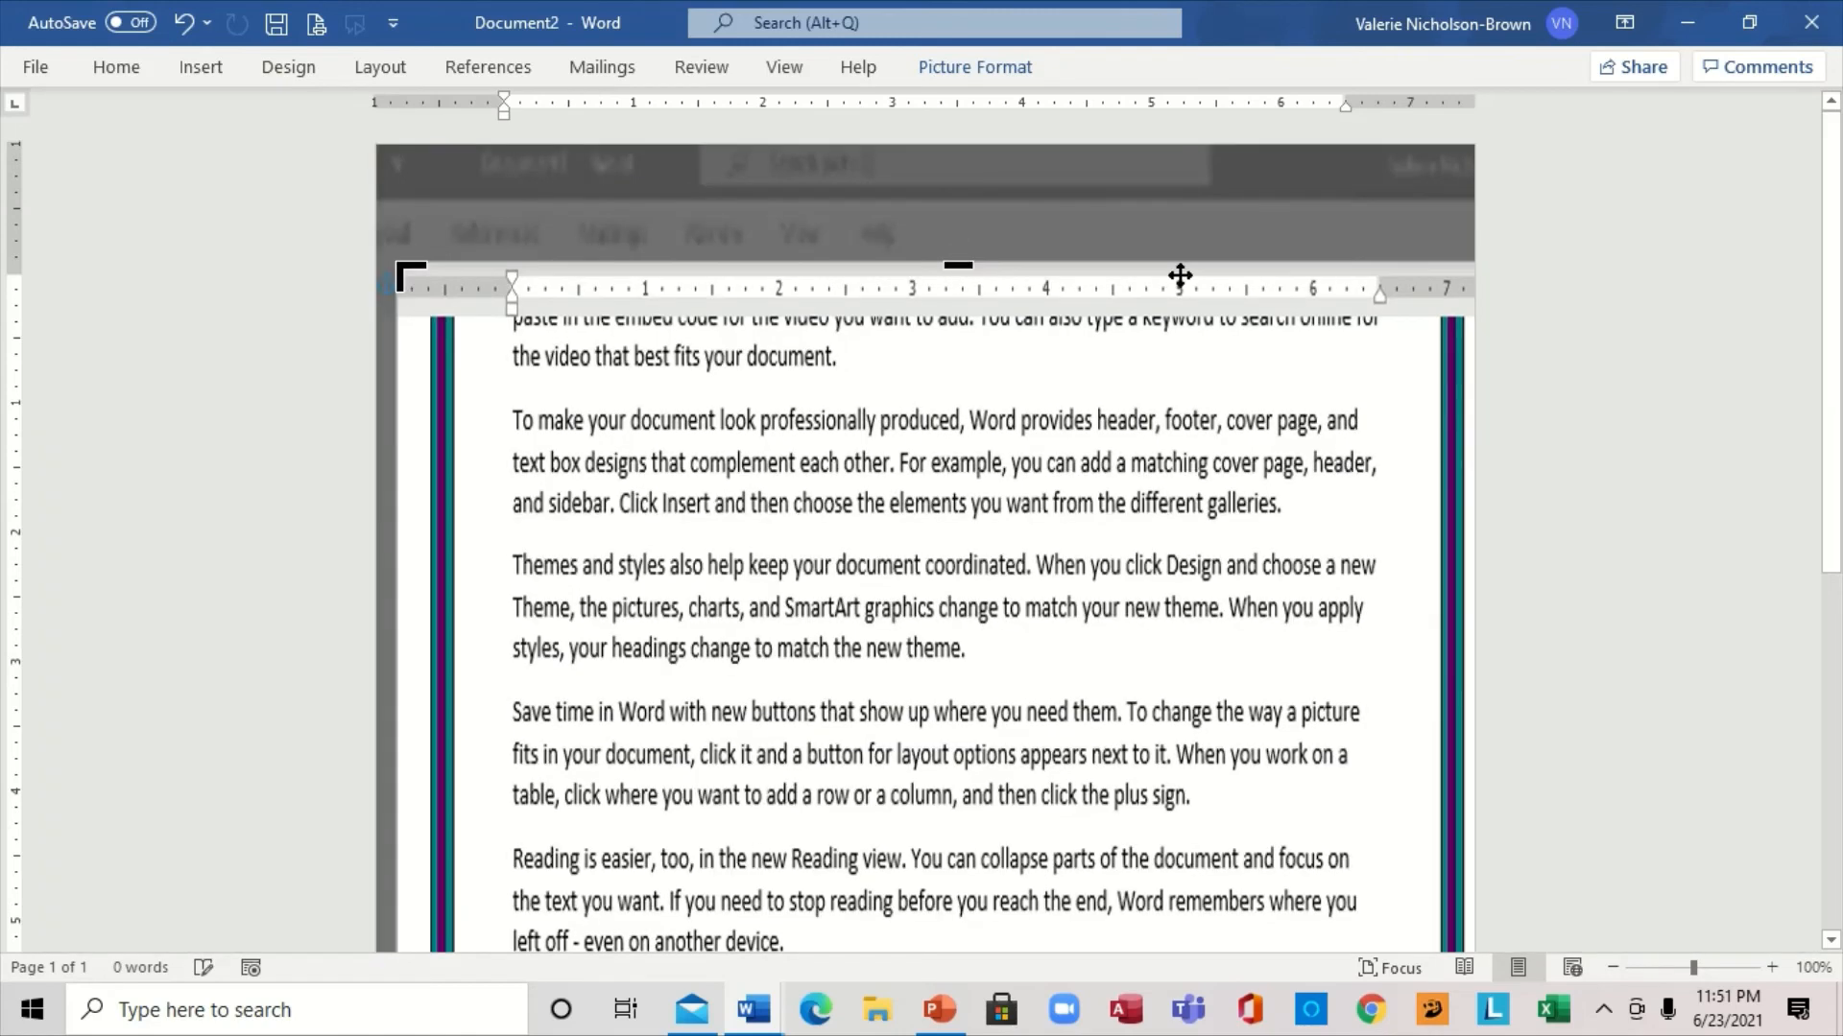
click(1616, 371)
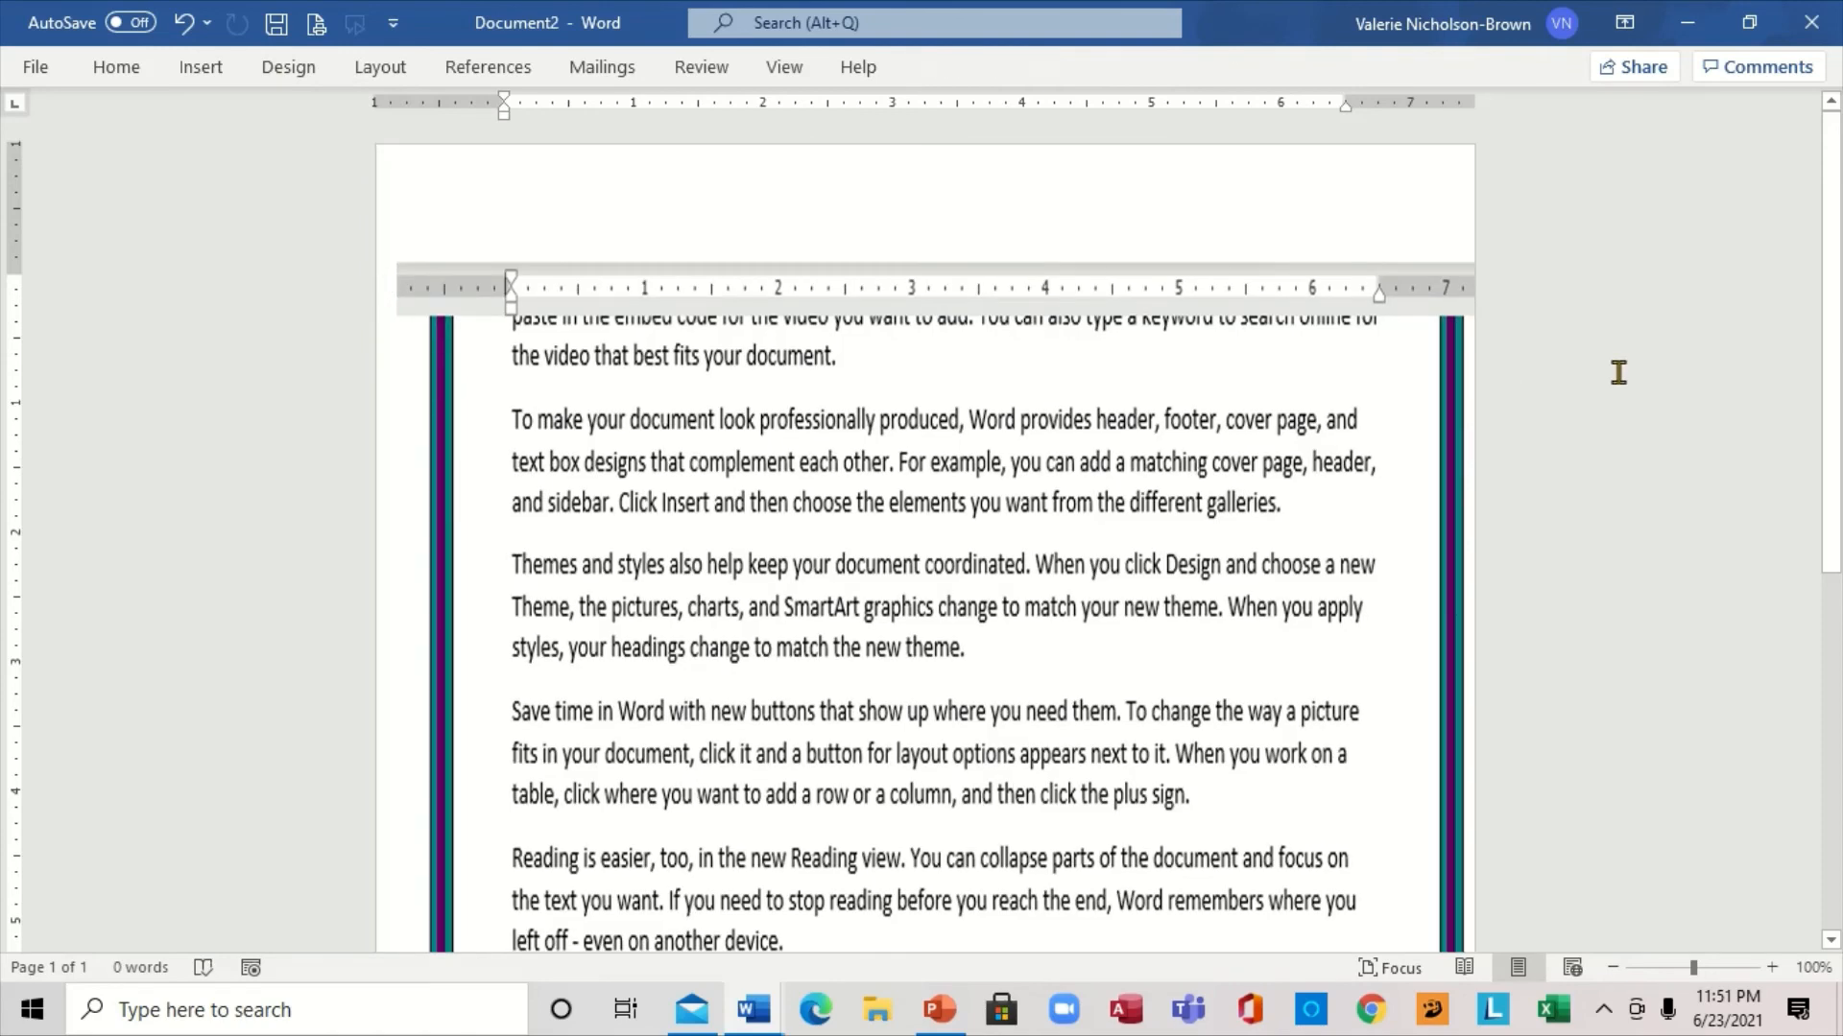
Crop the picture's upper edge again to remove the captured ruler strip above the text.
click(1053, 354)
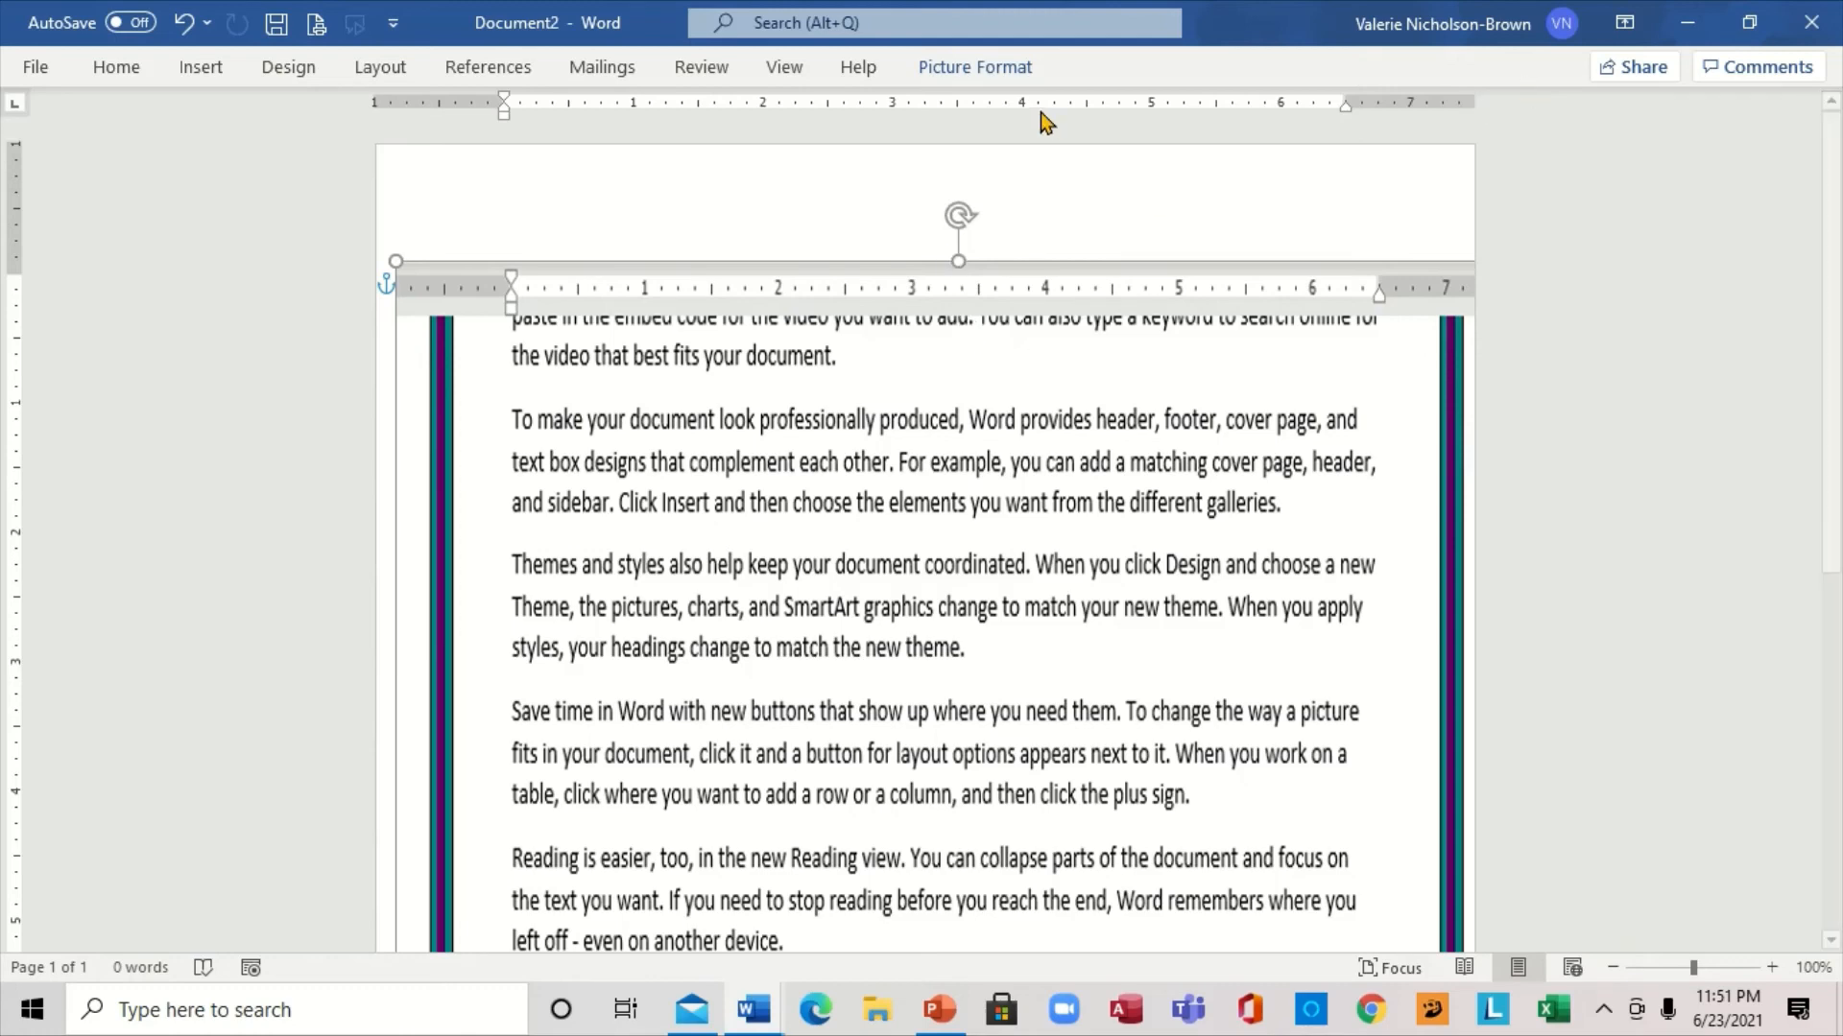
click(974, 66)
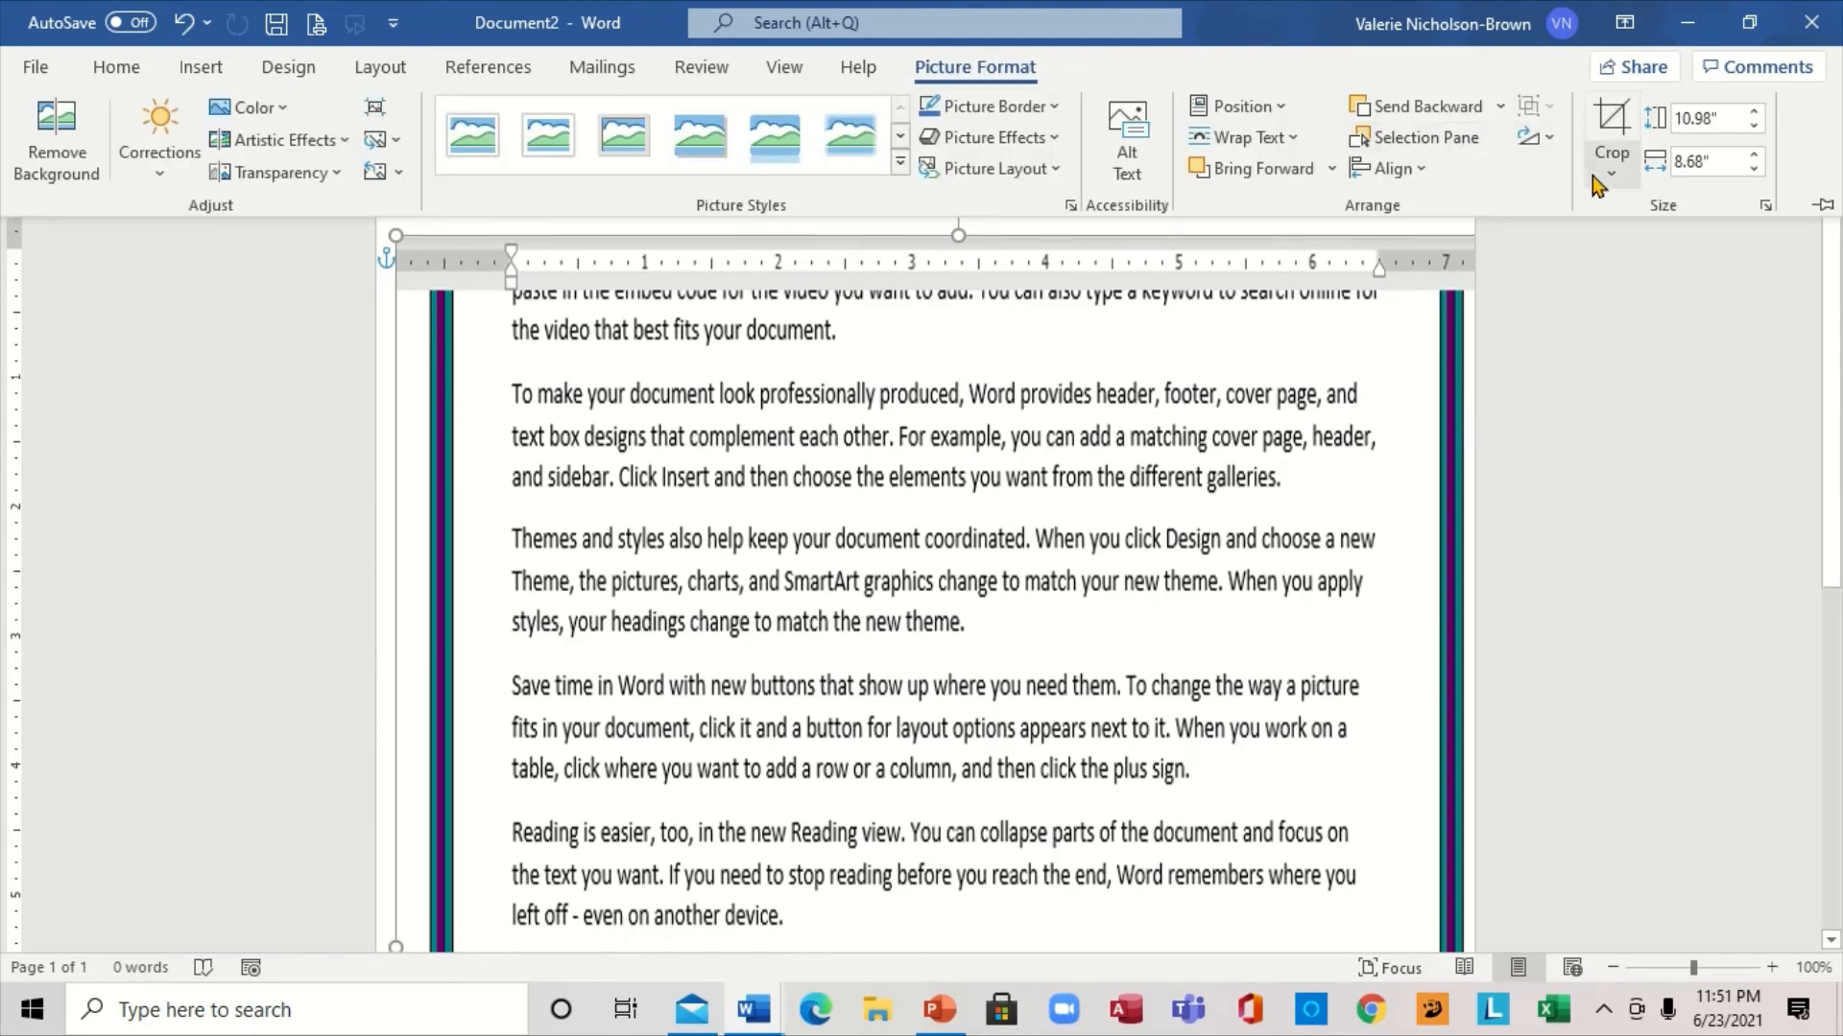
click(1595, 173)
click(1641, 208)
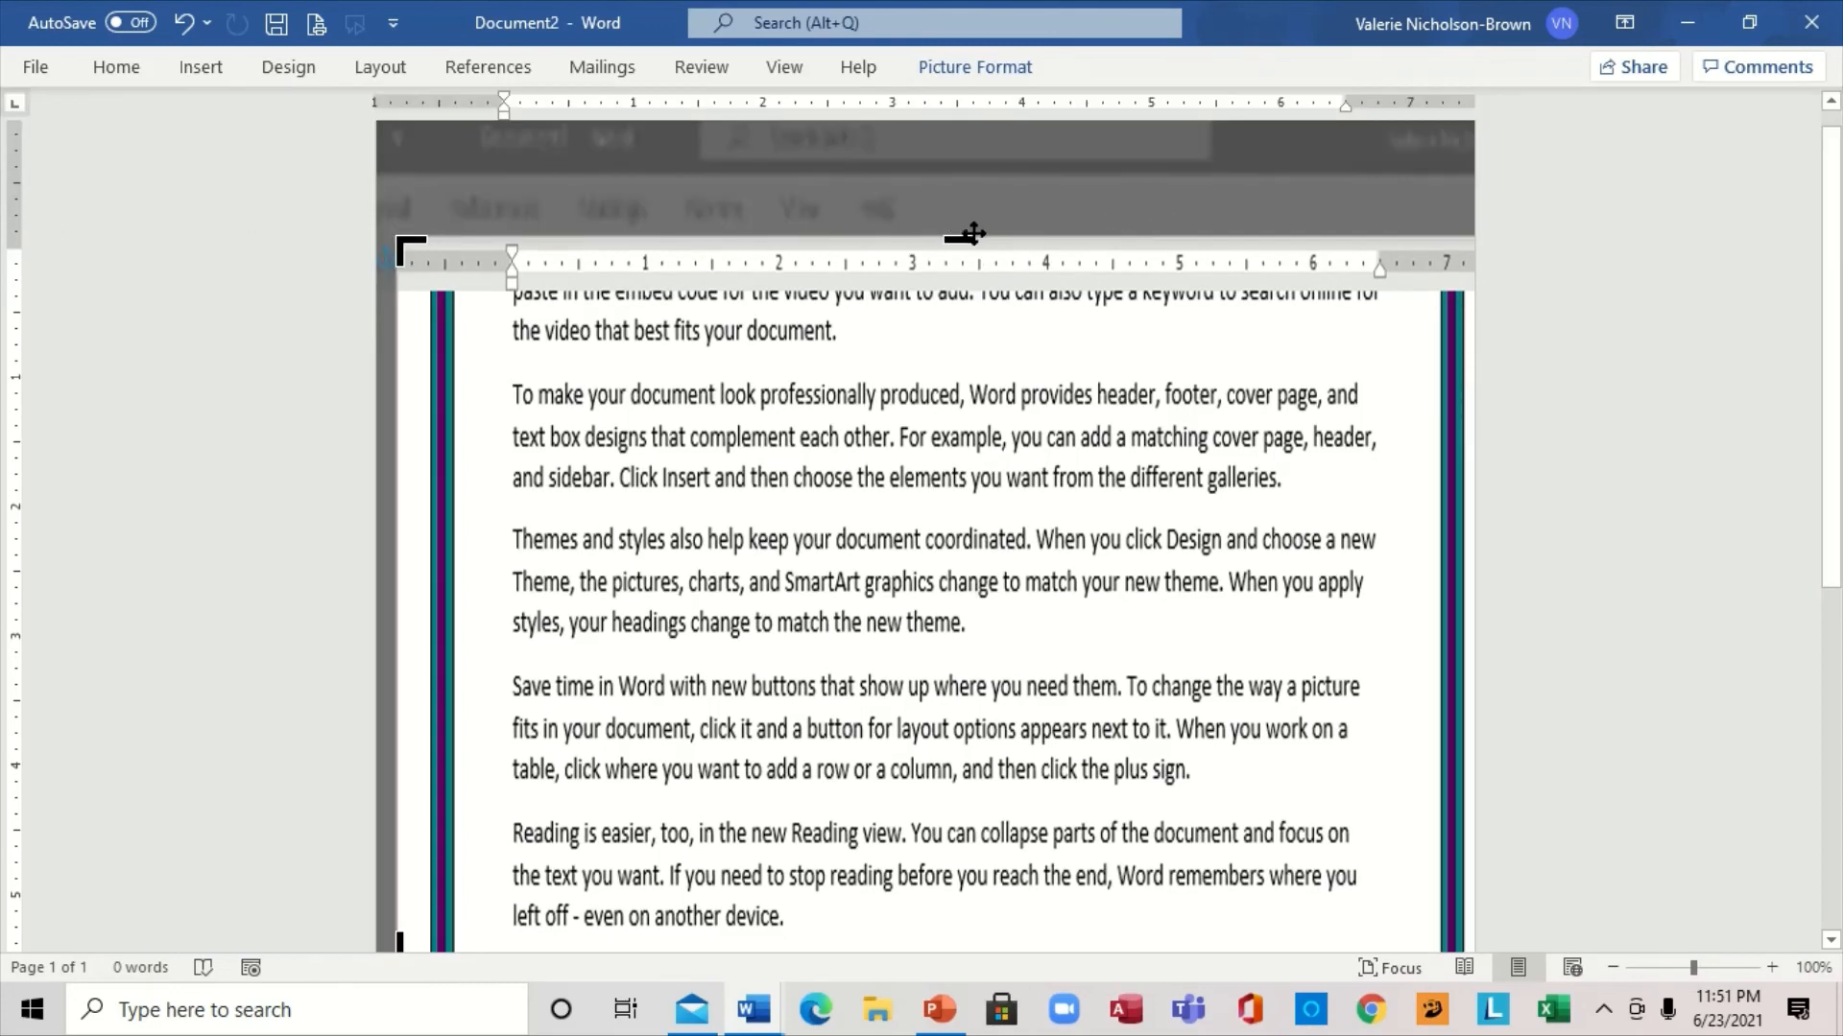
drag(960, 248, 962, 302)
click(1569, 305)
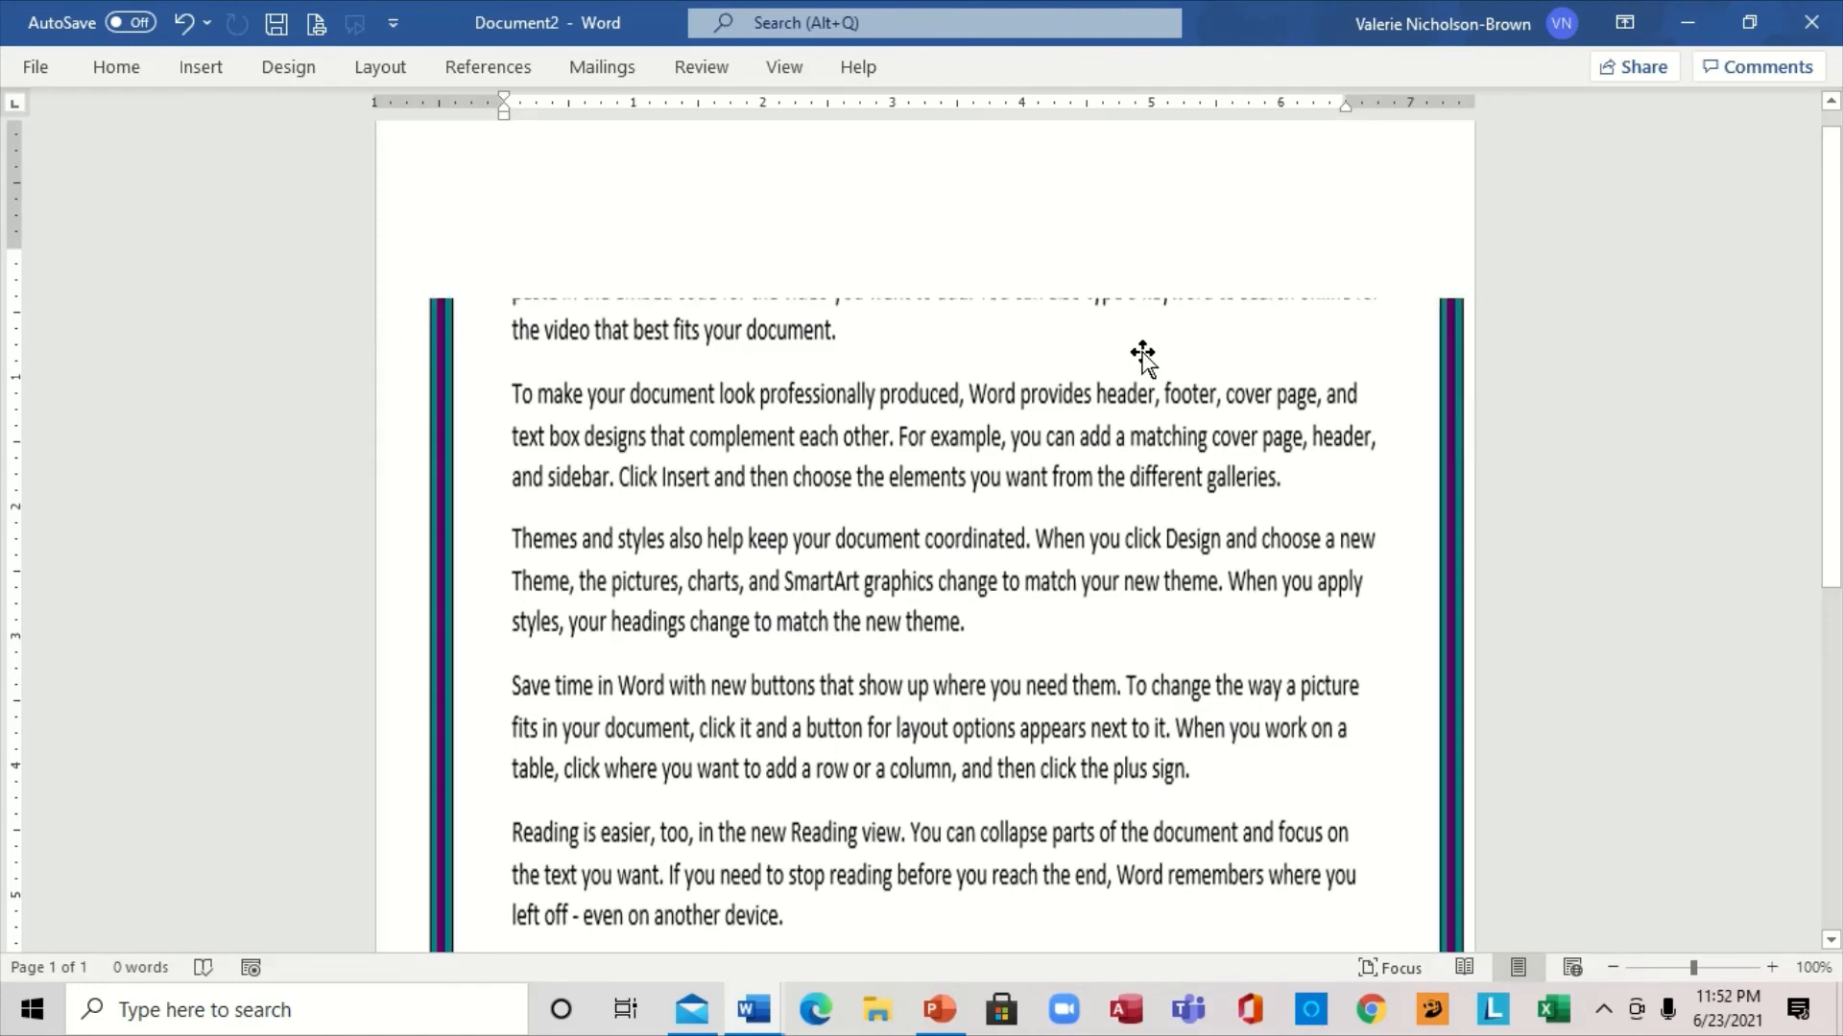
Stretch the picture's upper edge up to the top of the page and check how it fills the page.
click(1038, 346)
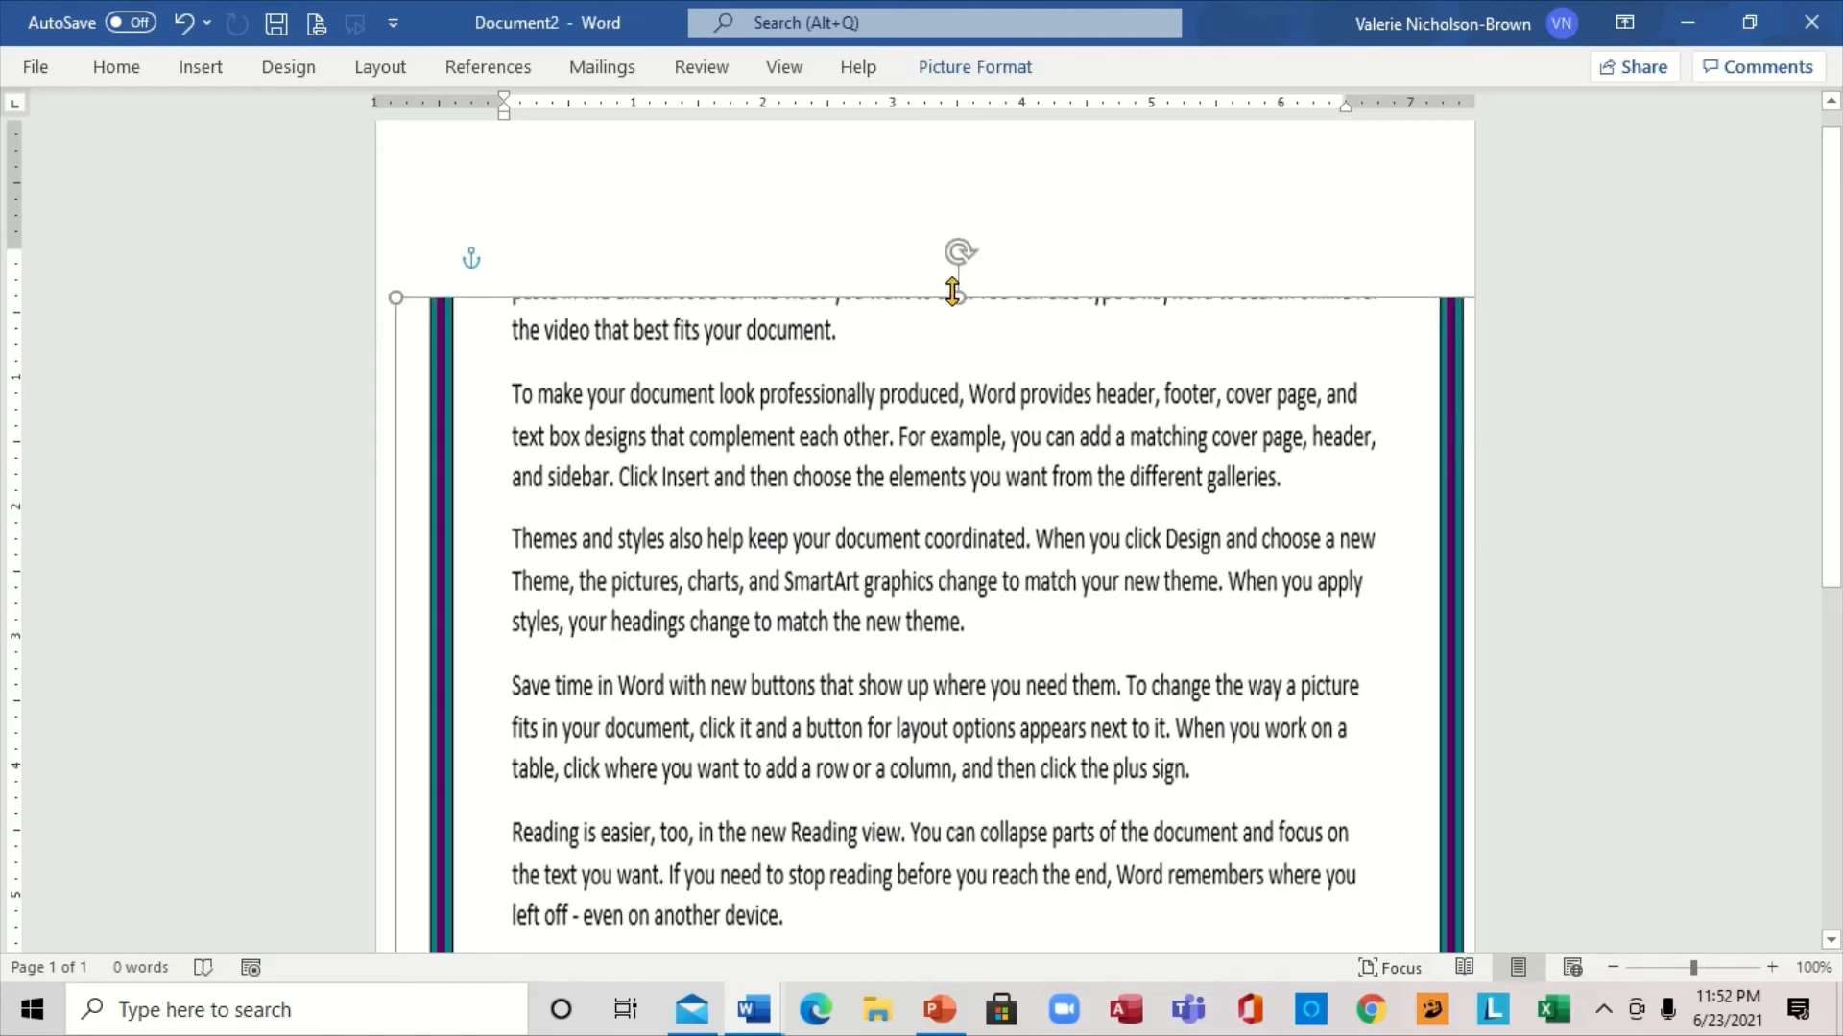
drag(952, 291, 934, 115)
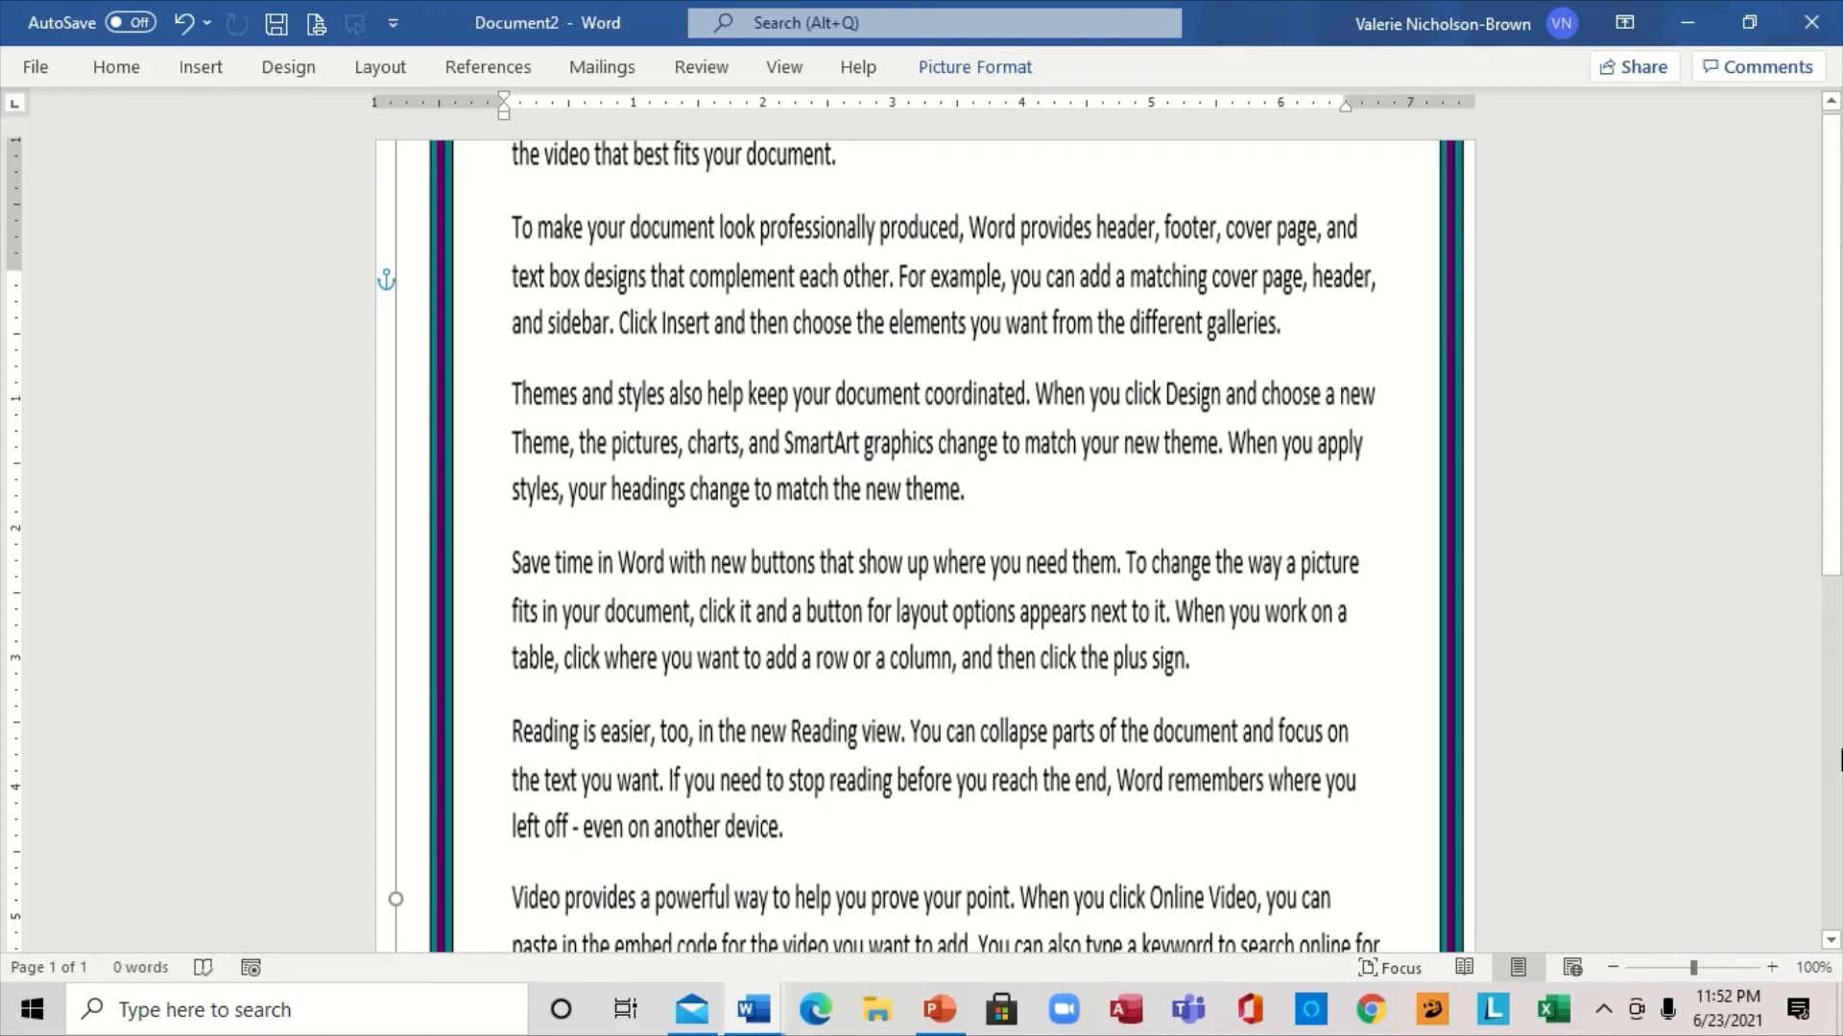
scroll(1805, 566, down, 3)
scroll(1808, 477, up, 3)
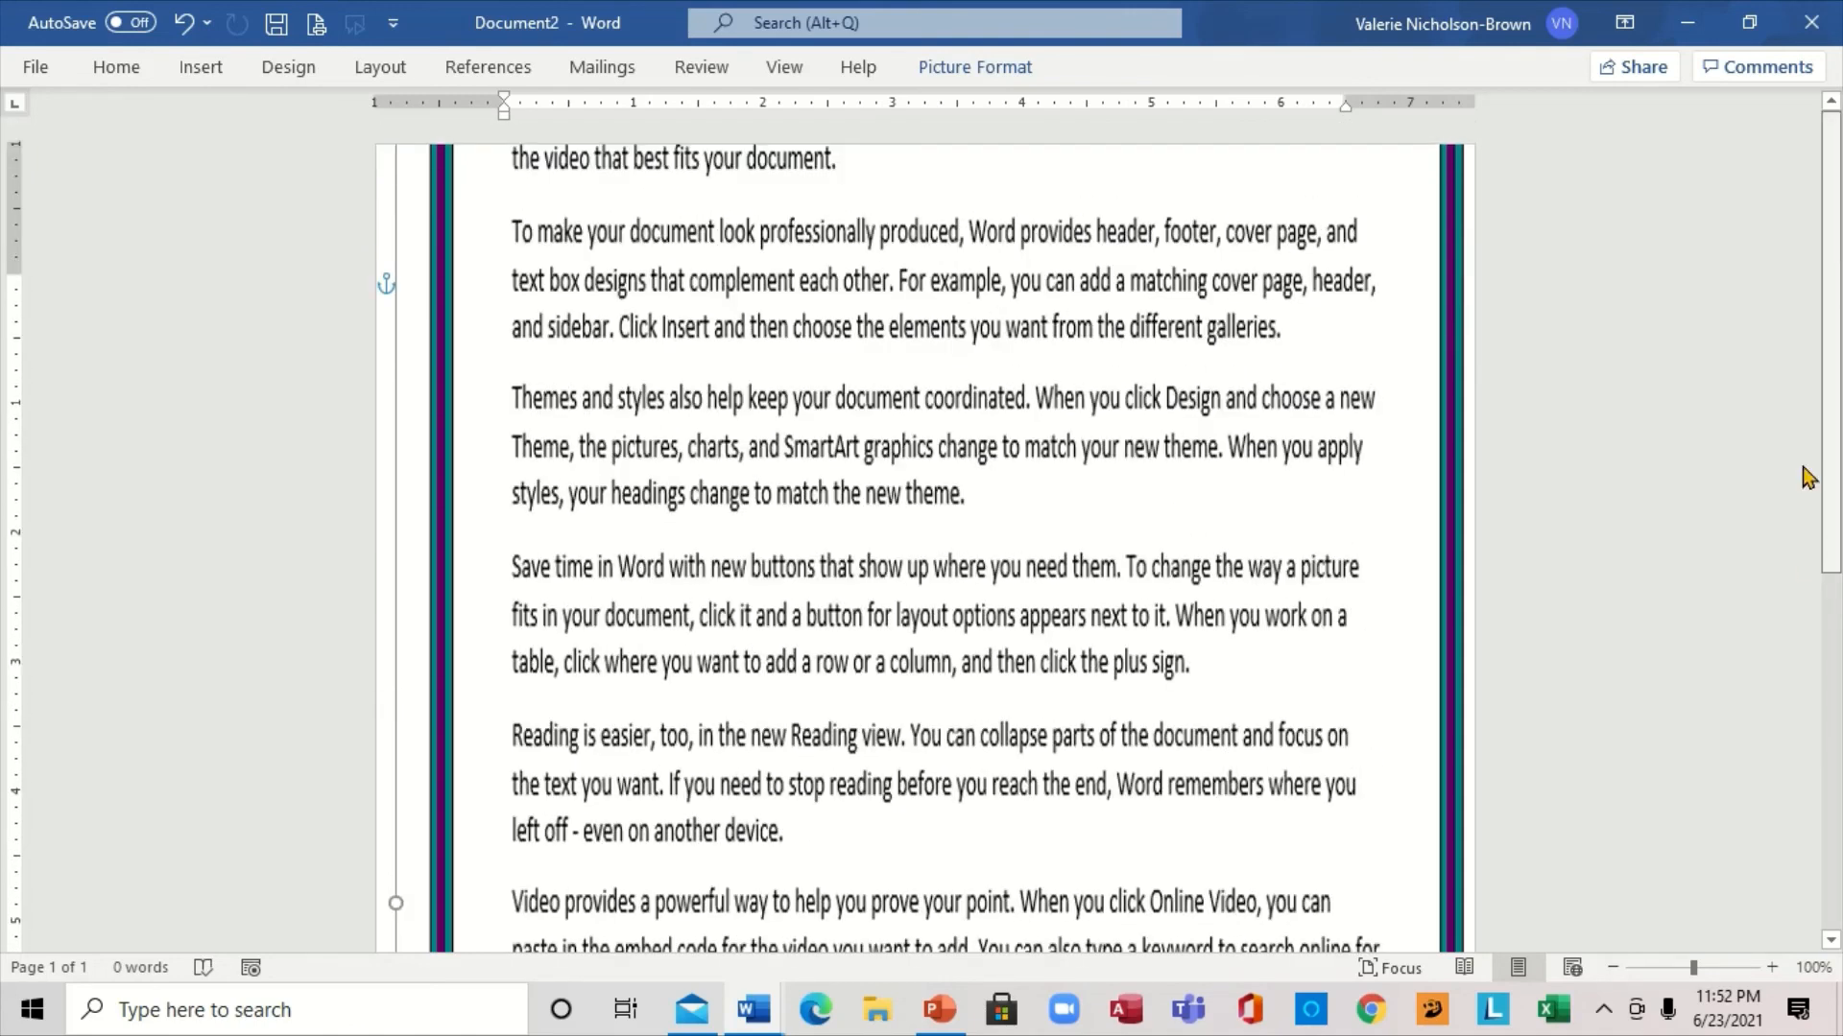
scroll(1819, 443, down, 1)
scroll(1818, 443, up, 1)
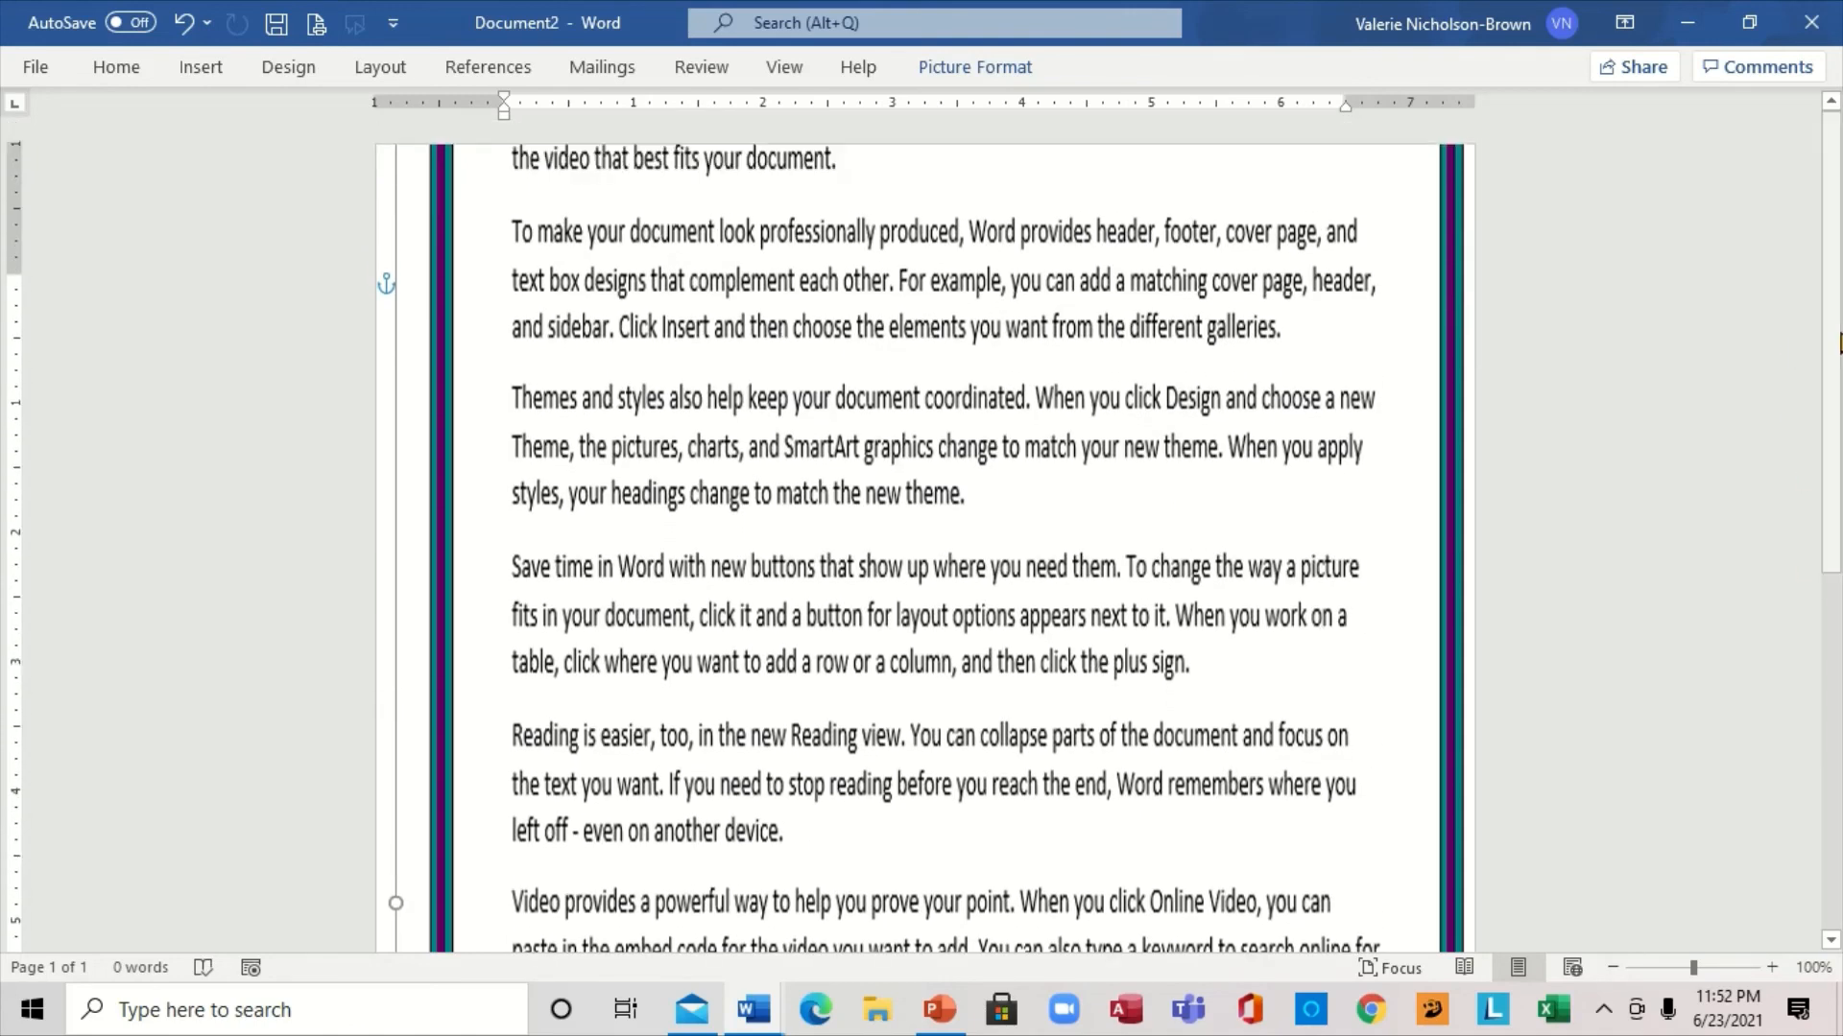